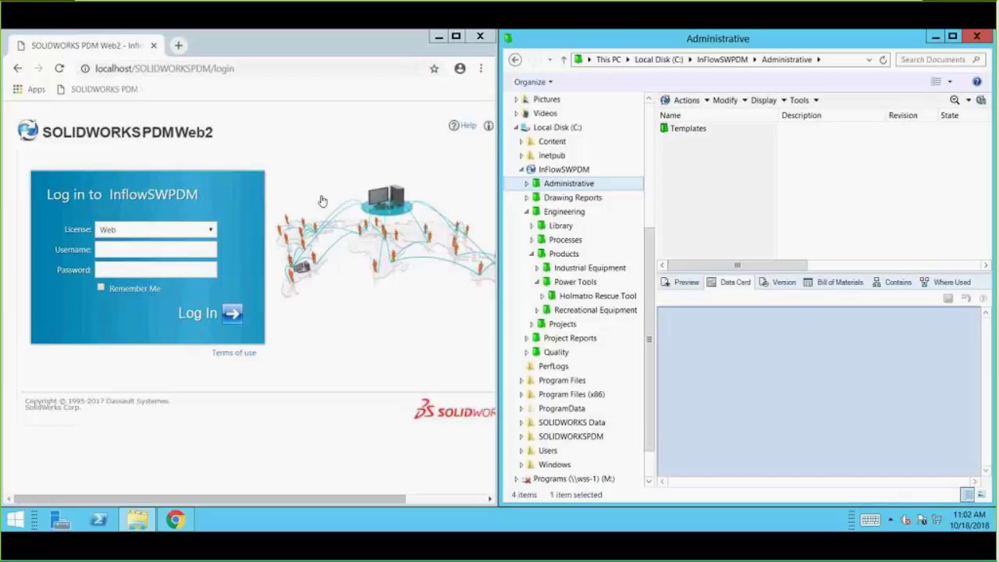
Step: Show the InFlowSWPDM vault's top-level folders, collapse its tree, and exit VMware full-screen mode
left_click(542, 169)
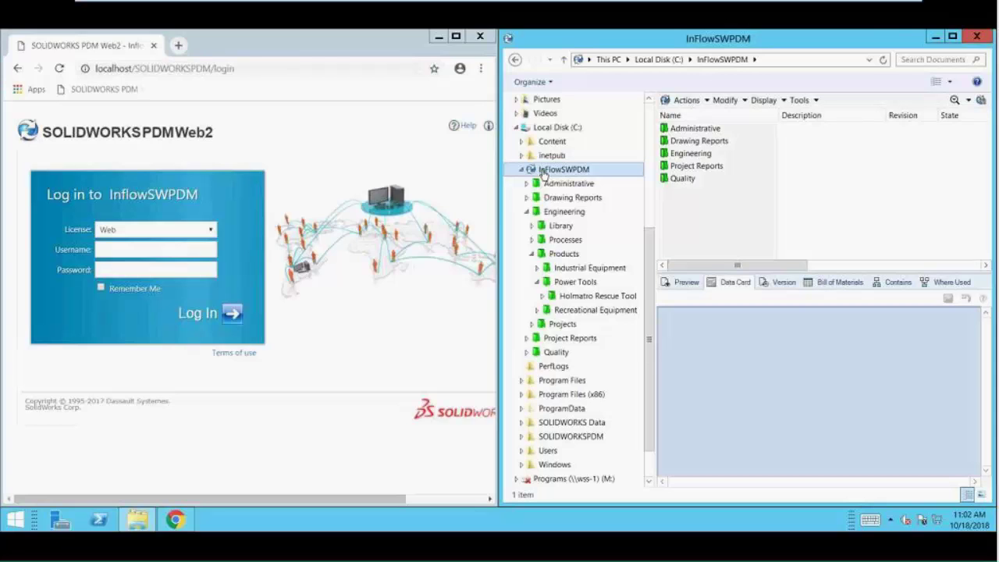
left_click(521, 169)
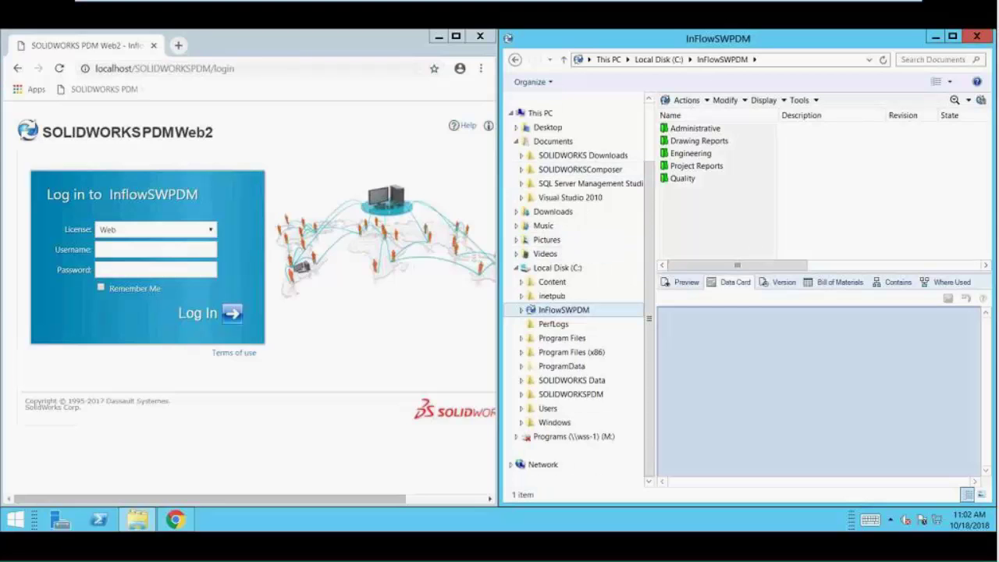
mouse_move(285, 10)
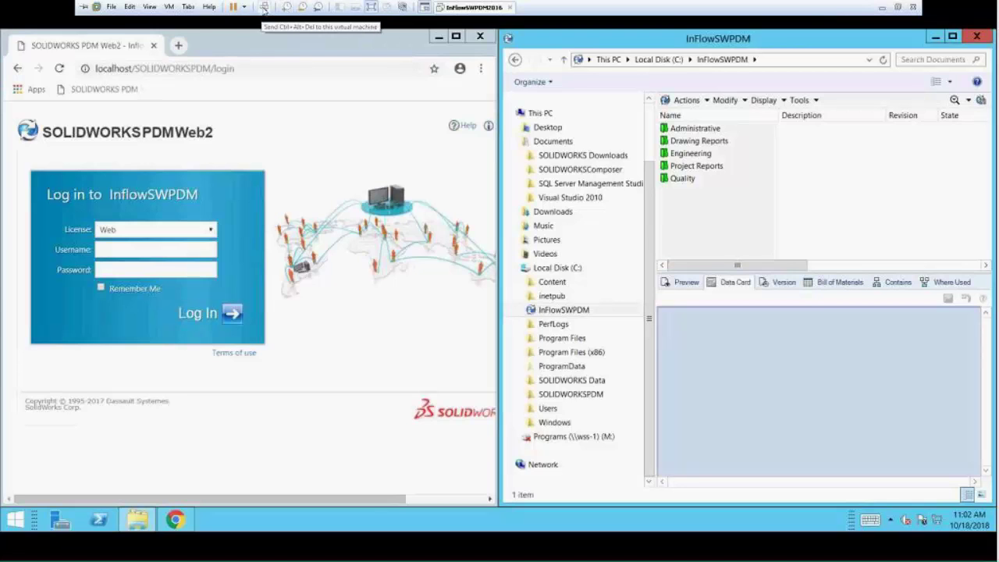
left_click(371, 7)
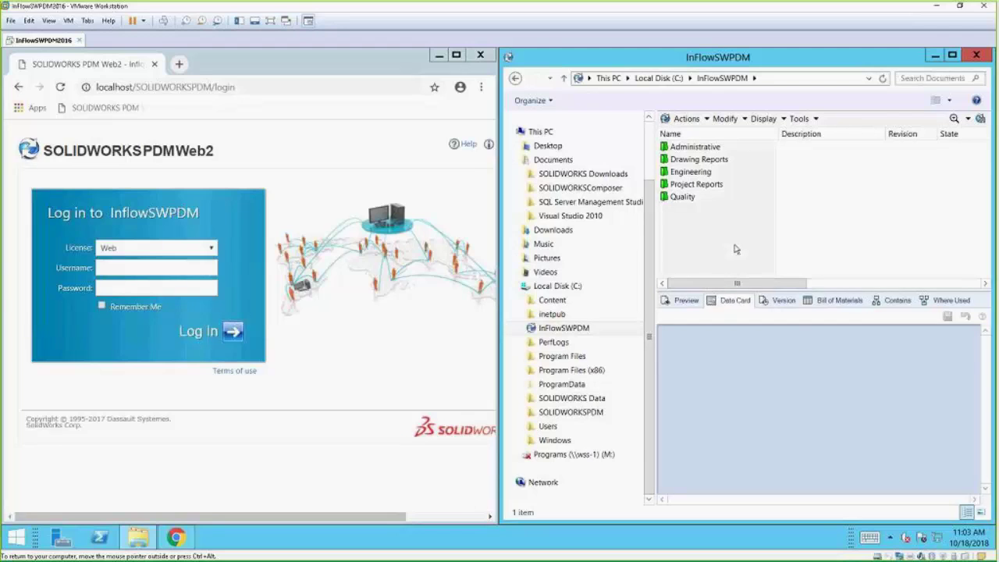
Step: Go through Engineering, Products and Power Tools into the Holmatro Rescue Tool folder
double_click(693, 172)
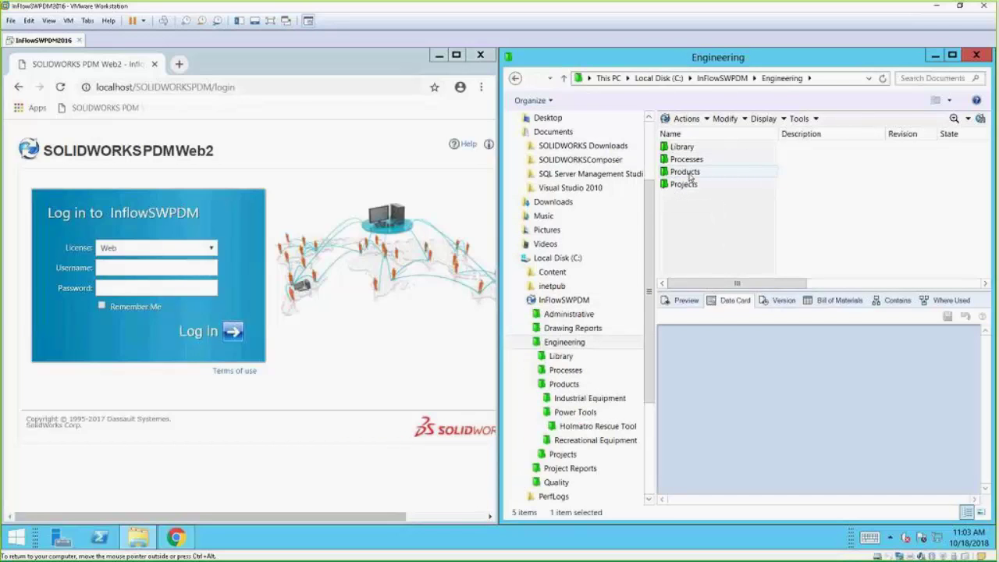
double_click(687, 172)
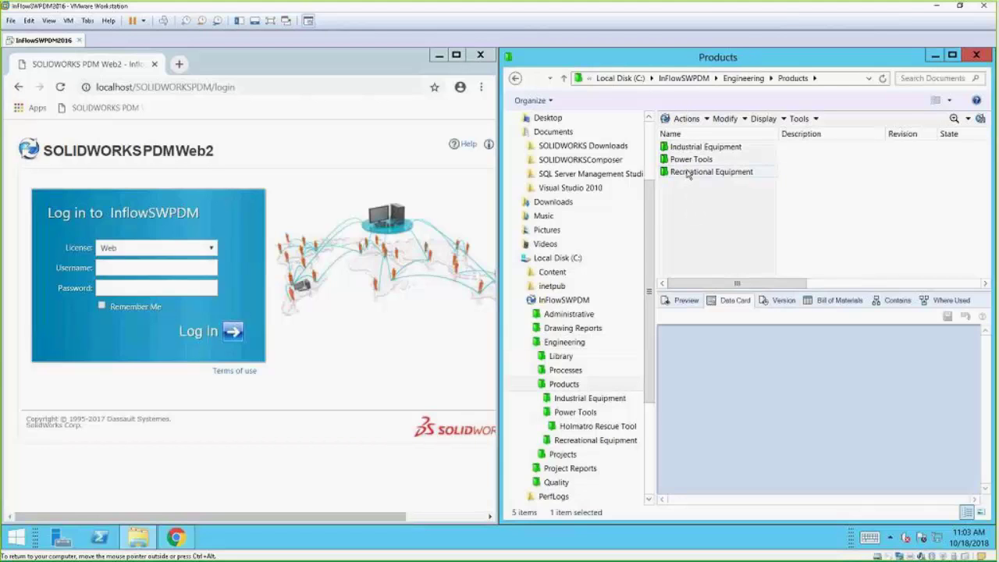
double_click(692, 160)
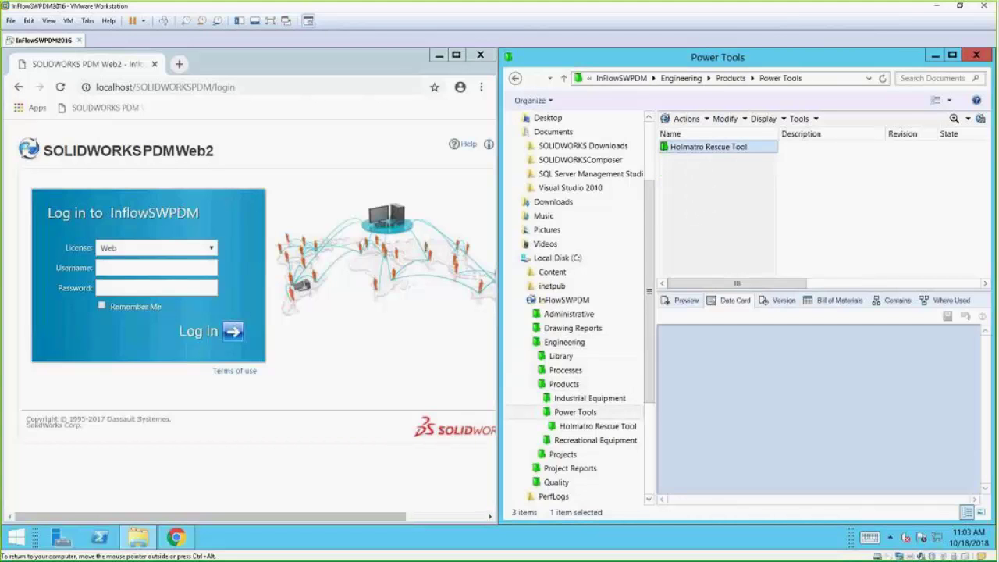
double_click(708, 147)
Step: Select 4240 Spreader.SLDASM and rotate its 3D model on the Preview tab
left_click(710, 159)
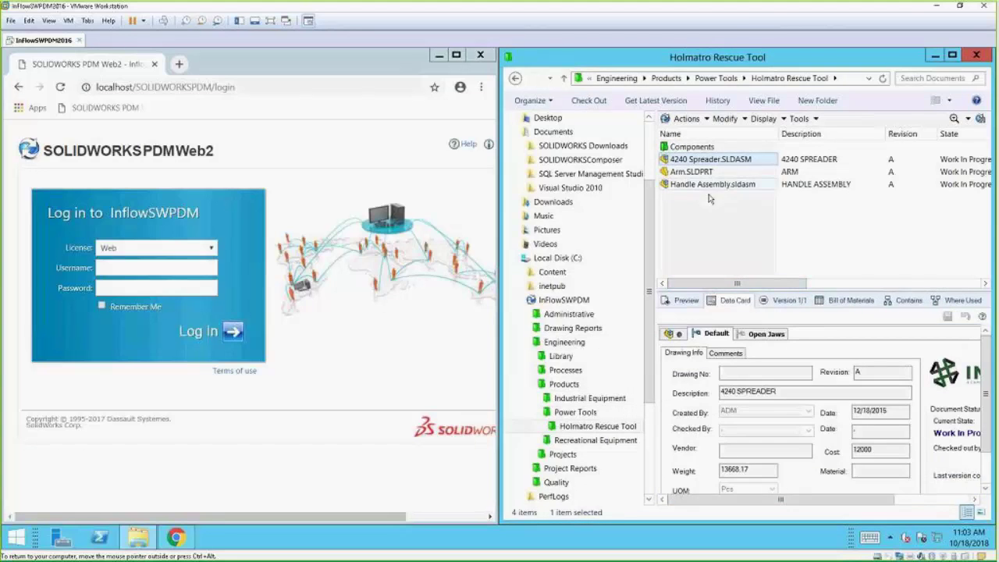
left_click(685, 300)
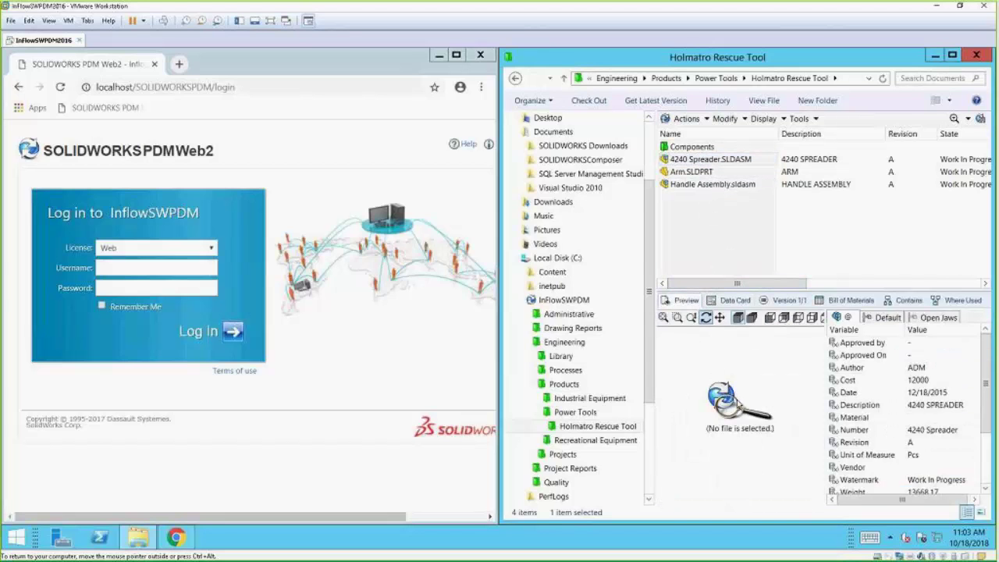
left_click_drag(719, 375, 694, 385)
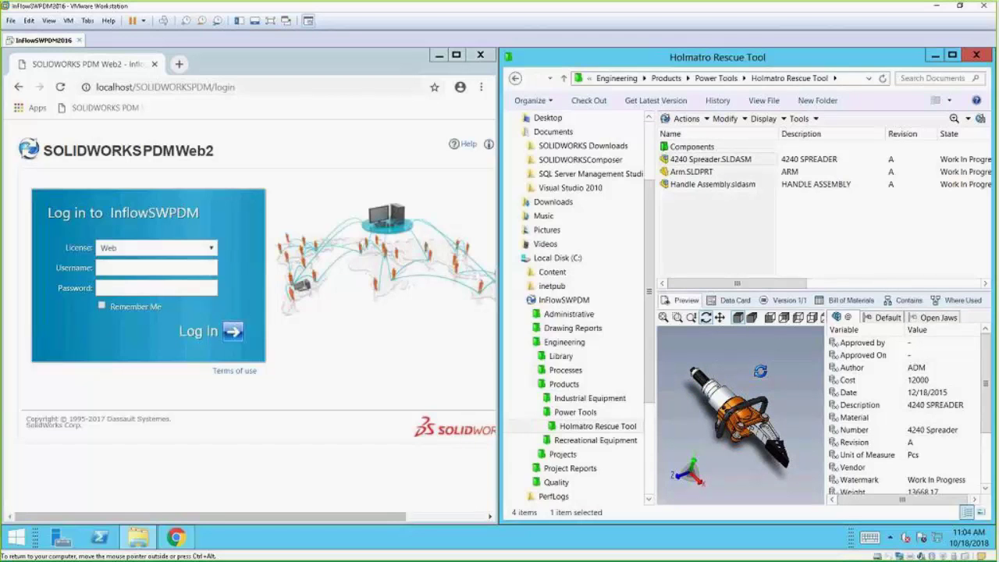
Step: Review the spreader, Arm and Handle Assembly data cards, then return to the vault root
left_click(734, 303)
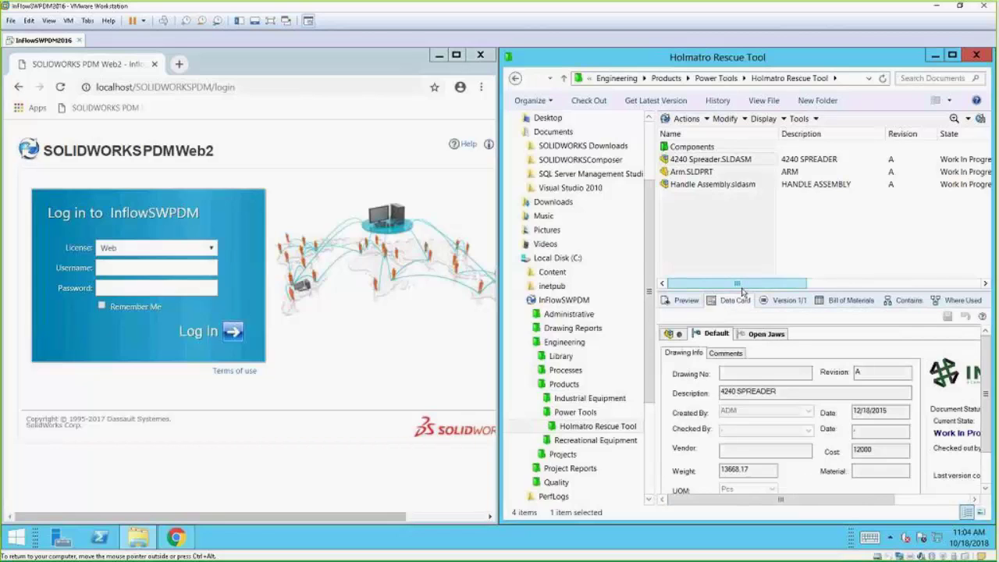
left_click_drag(741, 291, 741, 256)
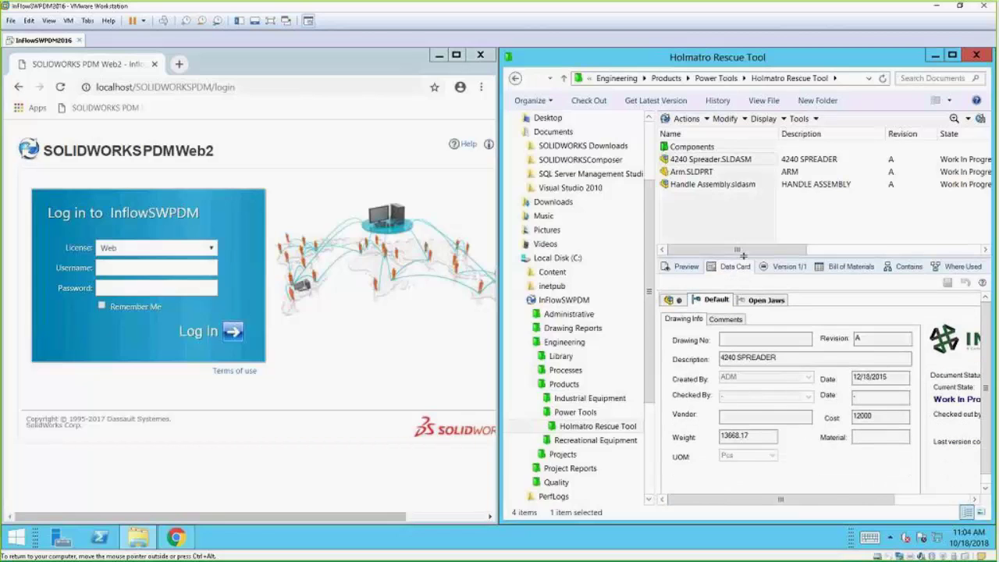
left_click(702, 172)
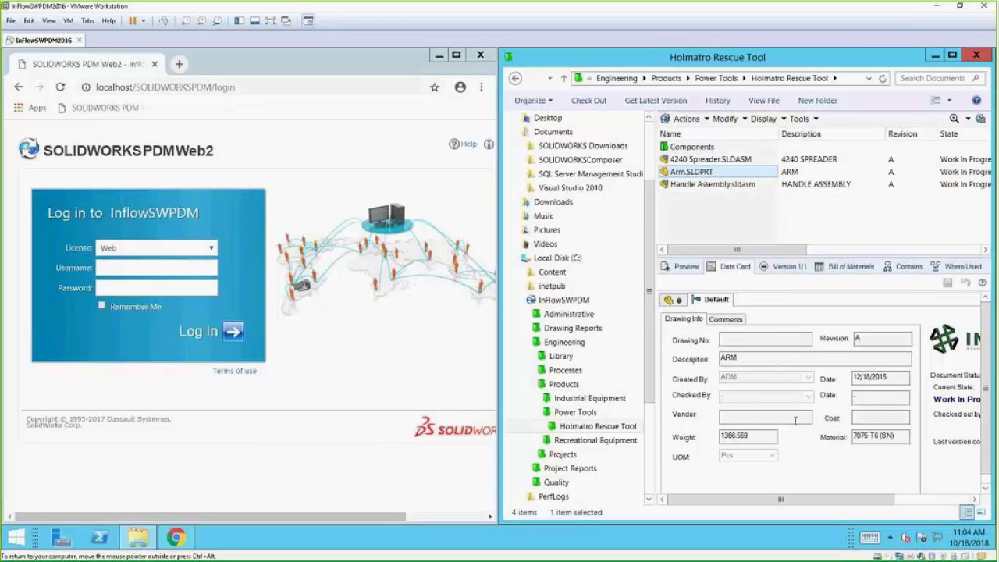
left_click(710, 185)
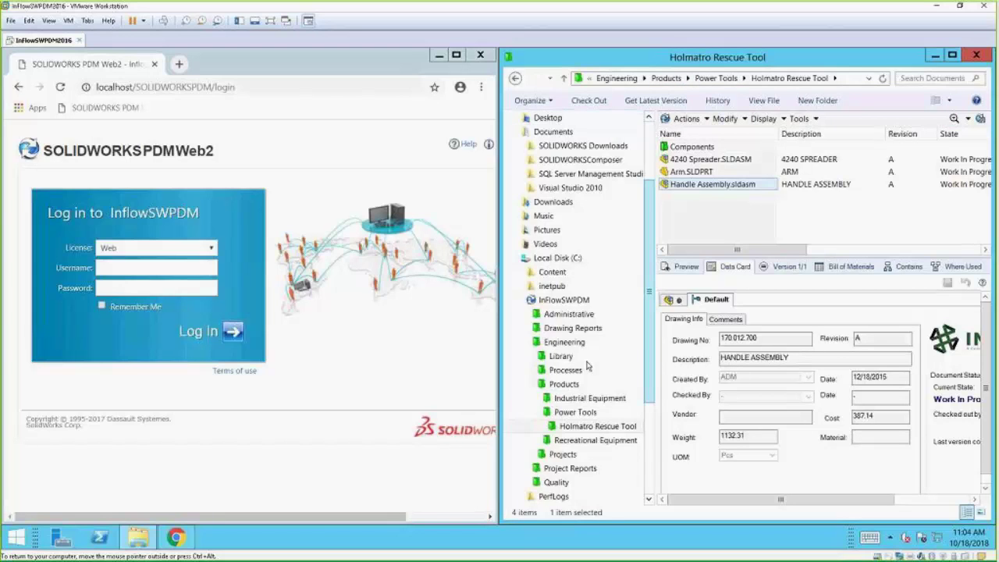
left_click(556, 299)
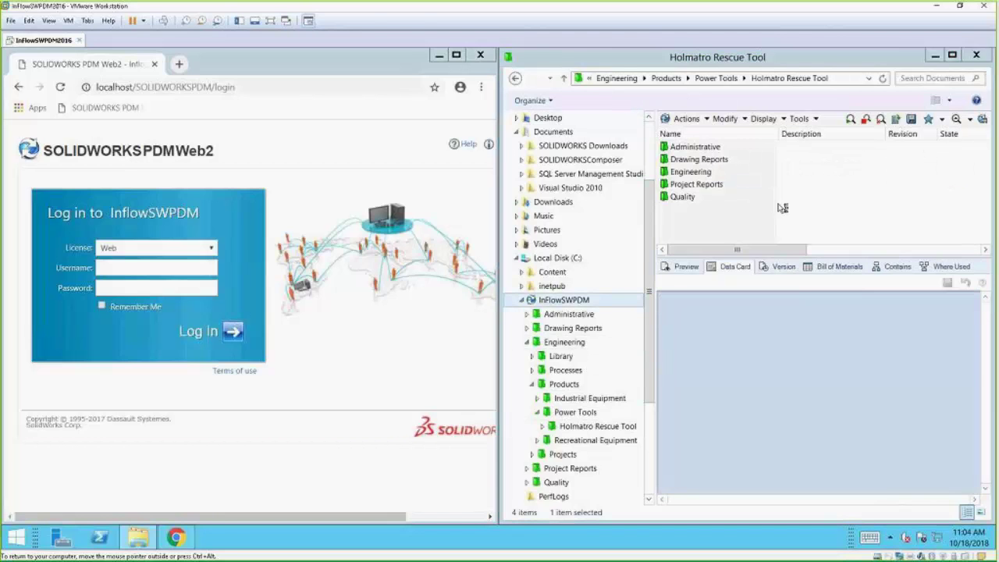
Step: Run a Complete Search of the vault for the name 4240
left_click(969, 119)
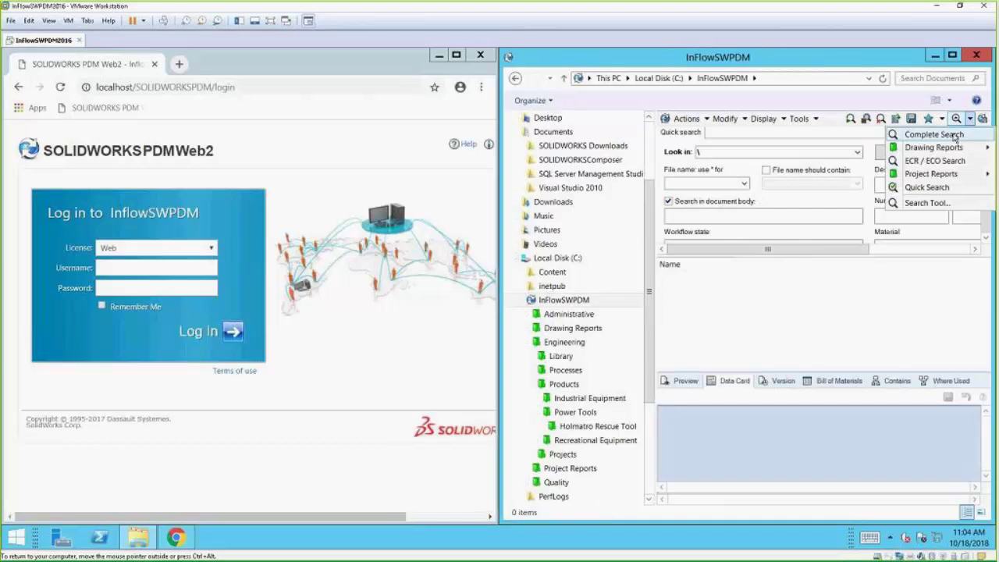
left_click(955, 137)
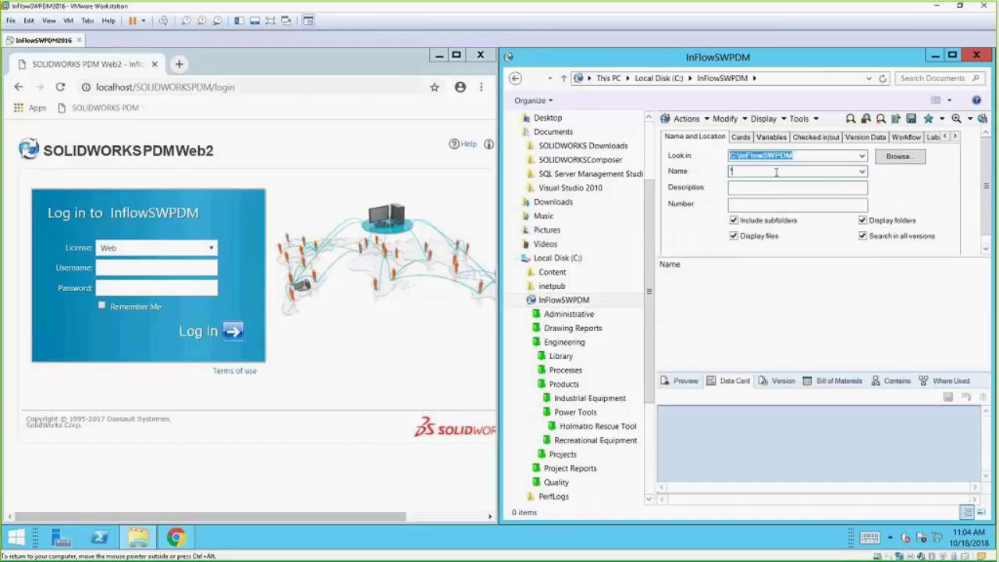
type("4249")
left_click(850, 119)
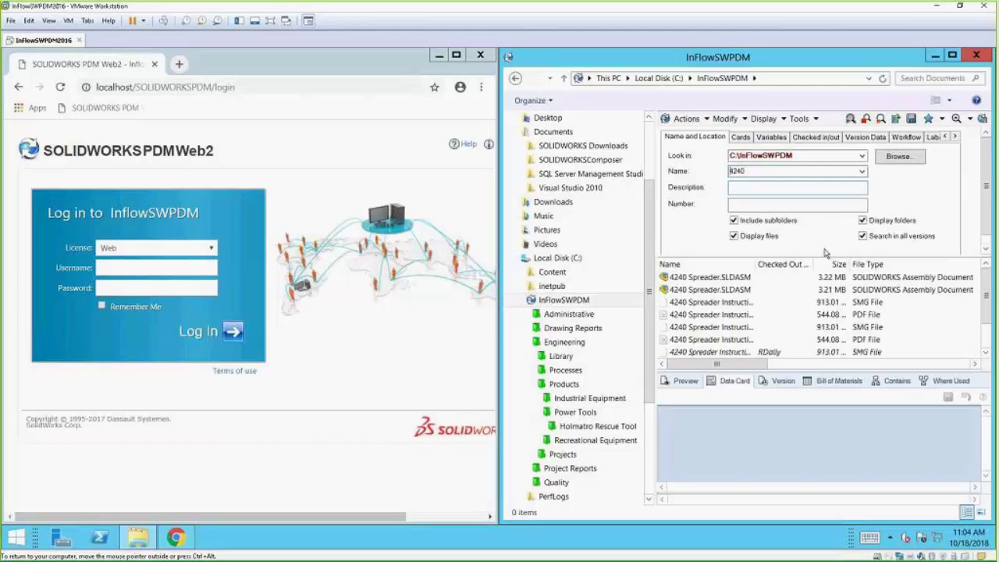
Step: Browse to the 4240 Spreader assembly's folder, view its data card, and minimise Chrome
left_click(706, 279)
right_click(707, 280)
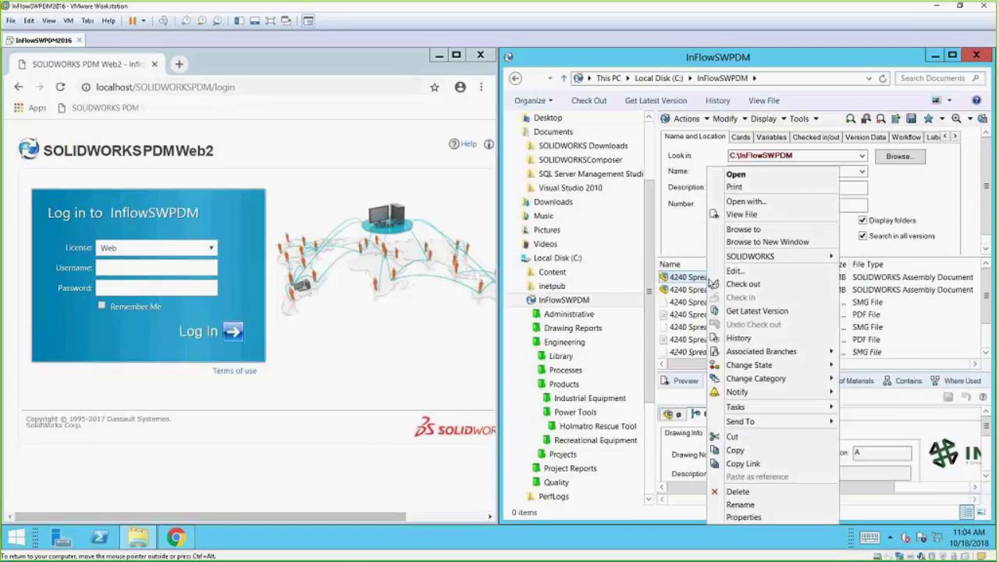
key("Escape")
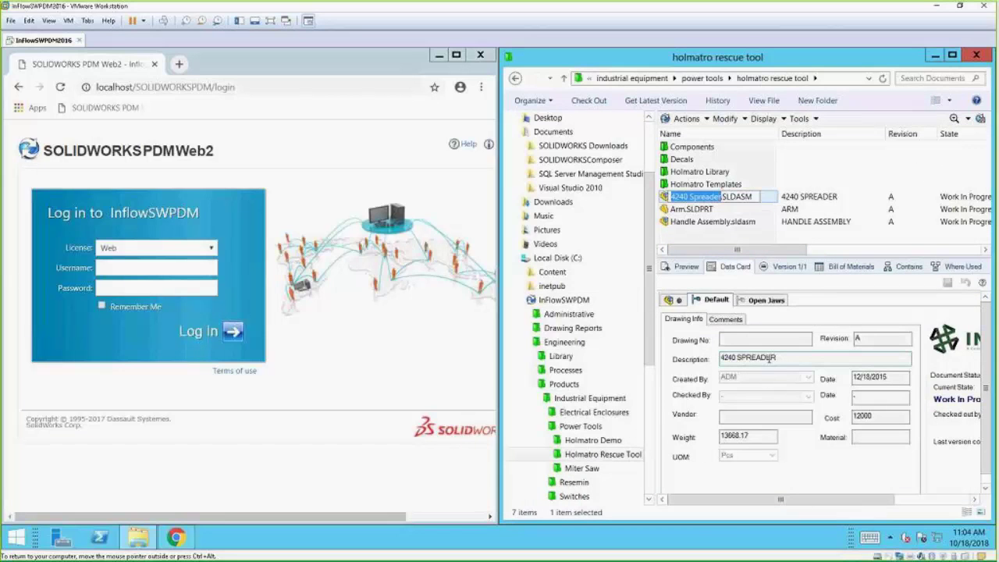
left_click(787, 358)
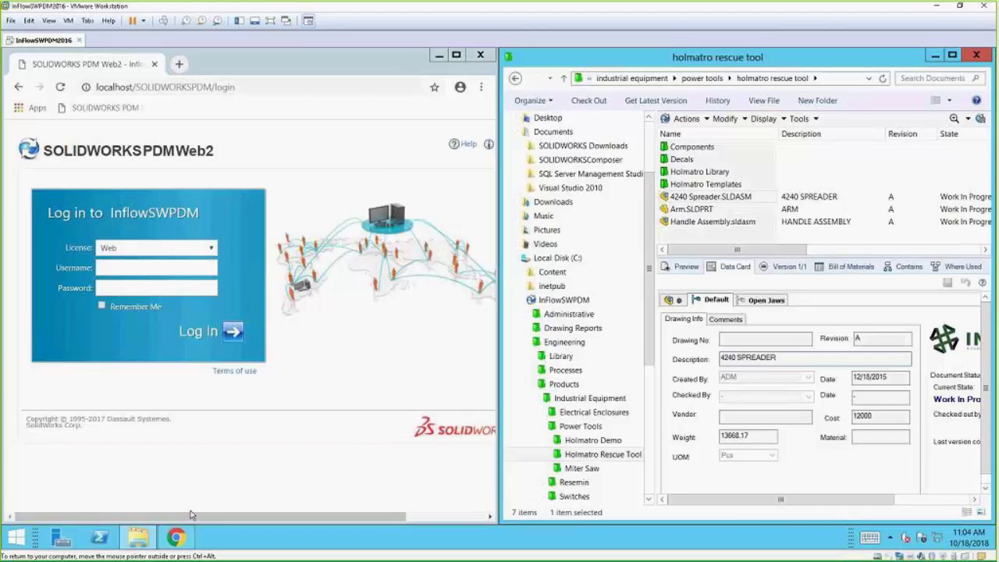
left_click(439, 55)
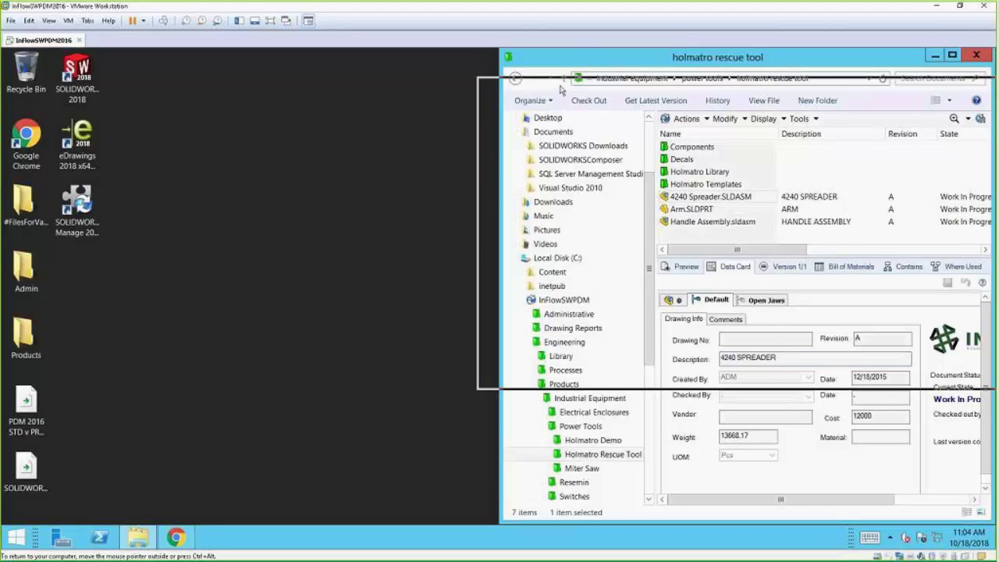
Step: Reposition the Explorer window and open Local Disk (C:) > InFlowSWPDM > Drawing Reports
left_click_drag(227, 203, 206, 161)
left_click_drag(347, 162, 355, 115)
left_click(192, 312)
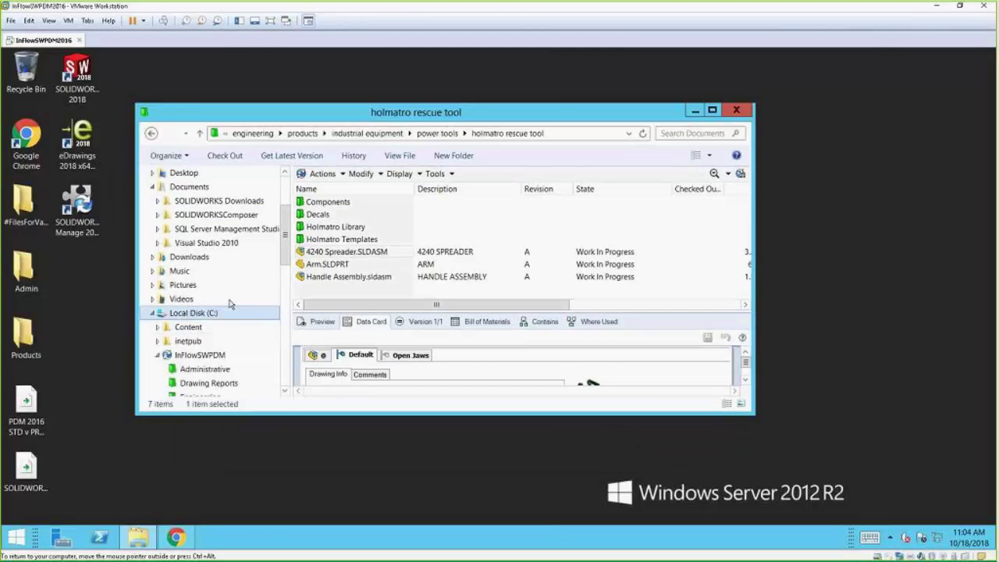
left_click(328, 219)
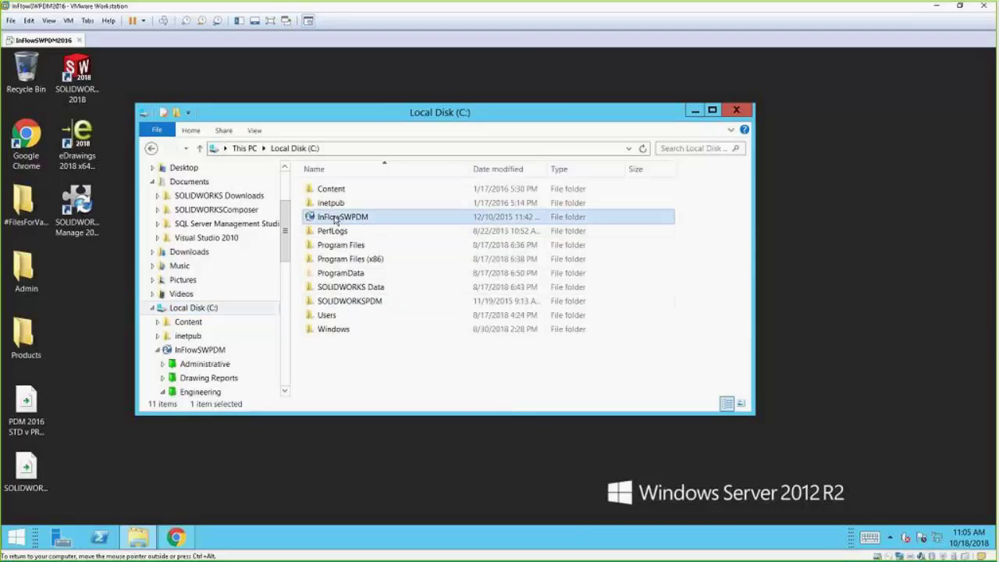
double_click(338, 219)
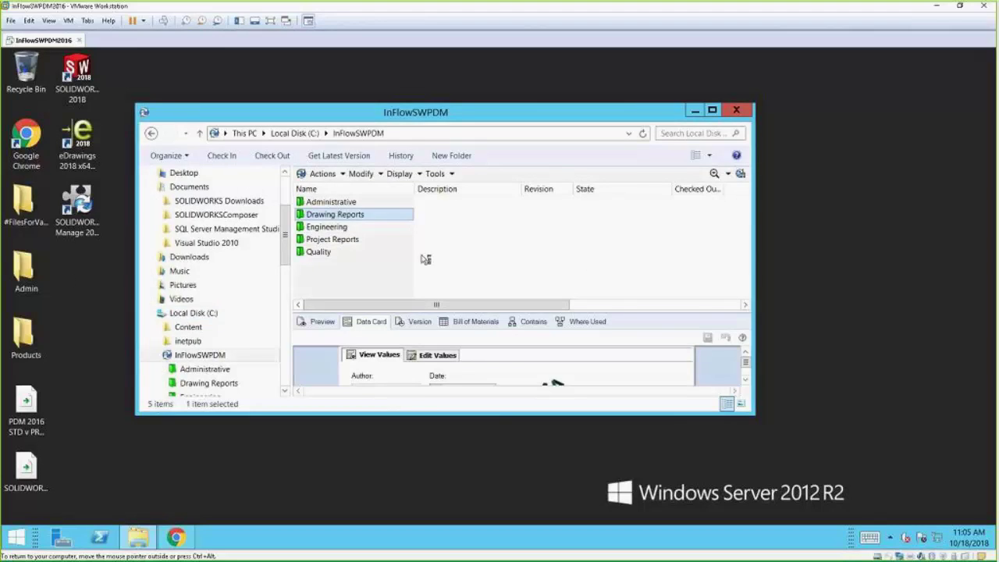
double_click(337, 215)
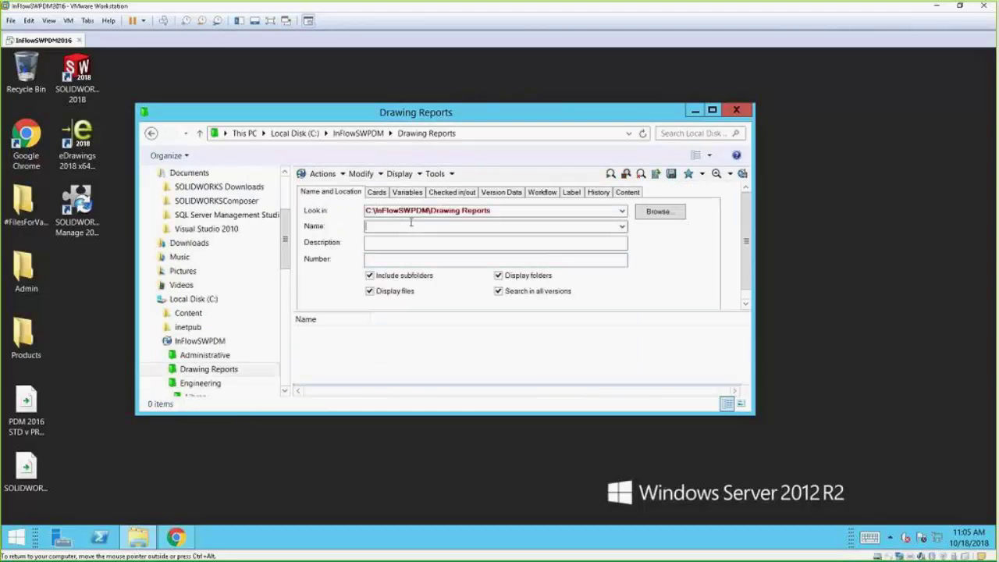
Step: Search Drawing Reports for 4240 and snap the window to the right half
left_click(416, 226)
type("4240")
left_click(611, 173)
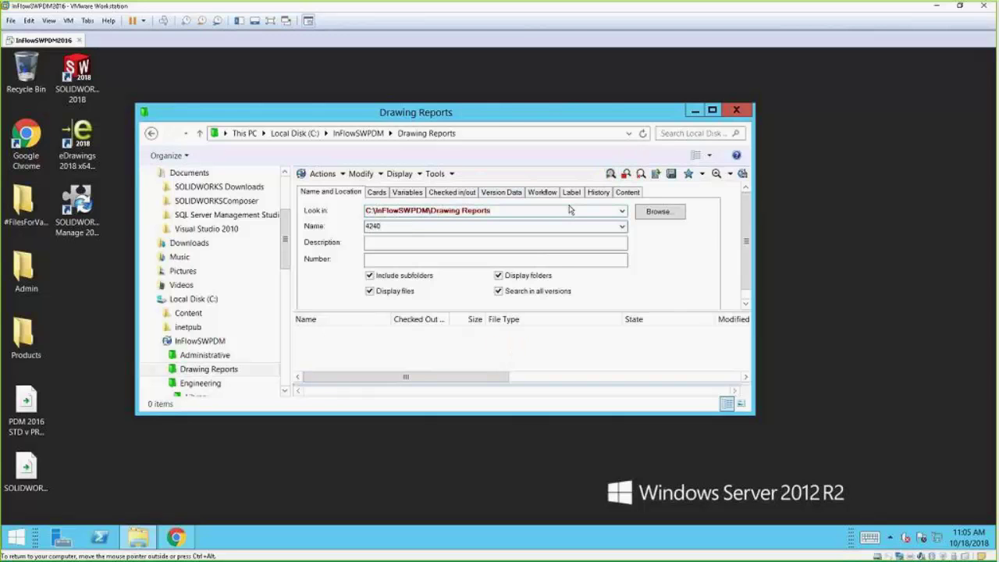
key("super+Right")
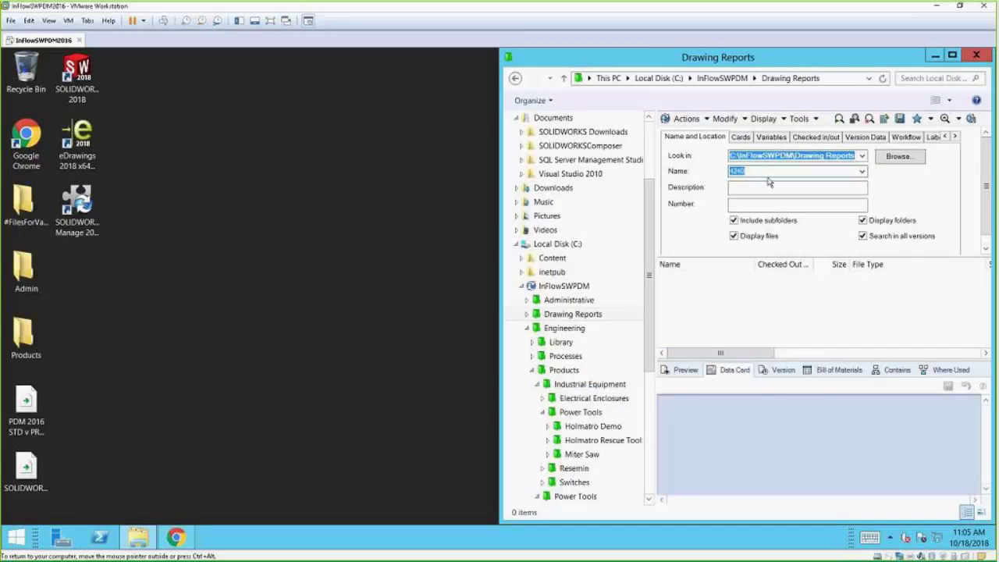
Step: Set Look in to \ to search the whole vault, then Browse to 4240 Spreader.SLDASM's folder
left_click(804, 153)
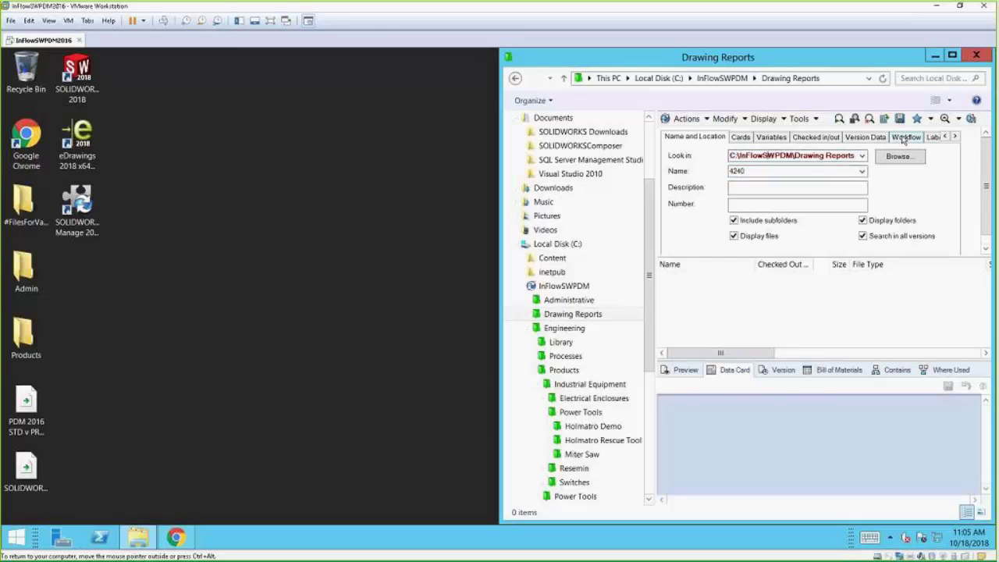
key("ctrl+a")
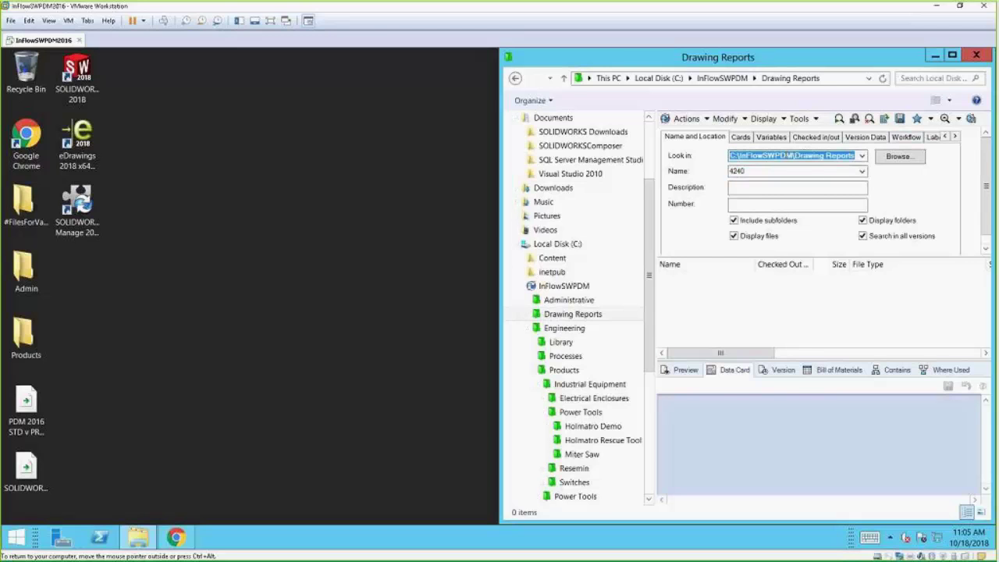
type("\\")
left_click(838, 119)
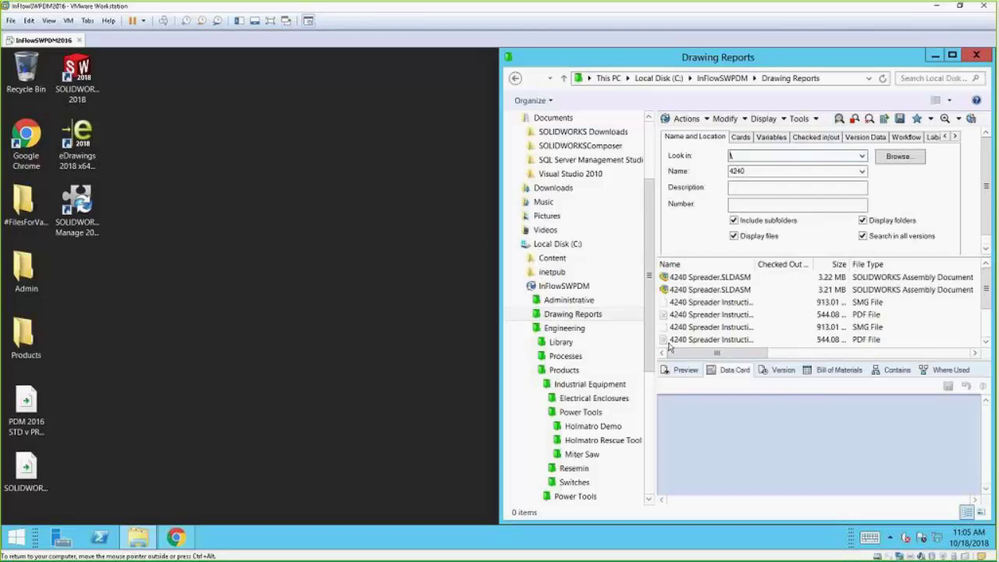
left_click(702, 277)
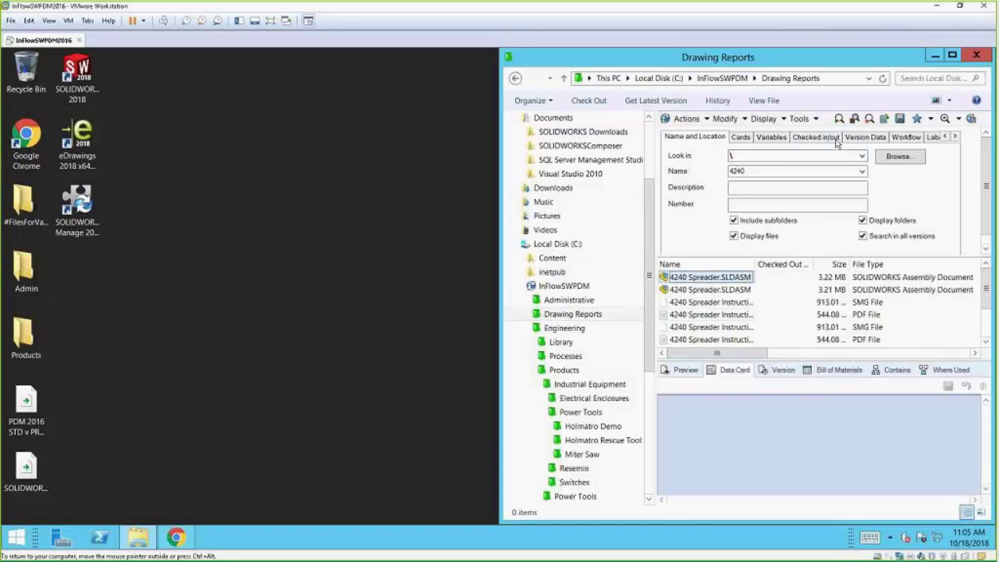
left_click(716, 278)
right_click(716, 279)
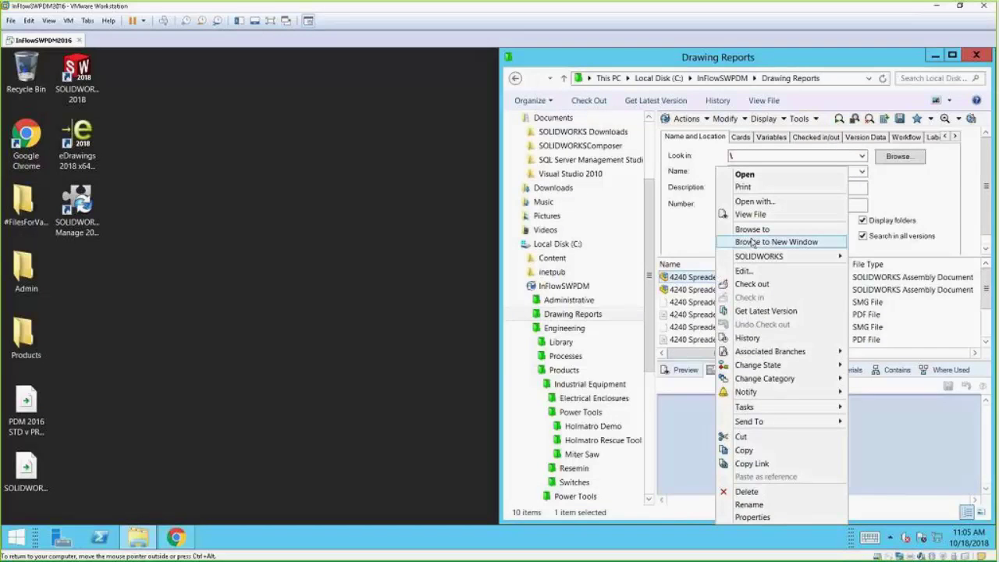
left_click(758, 226)
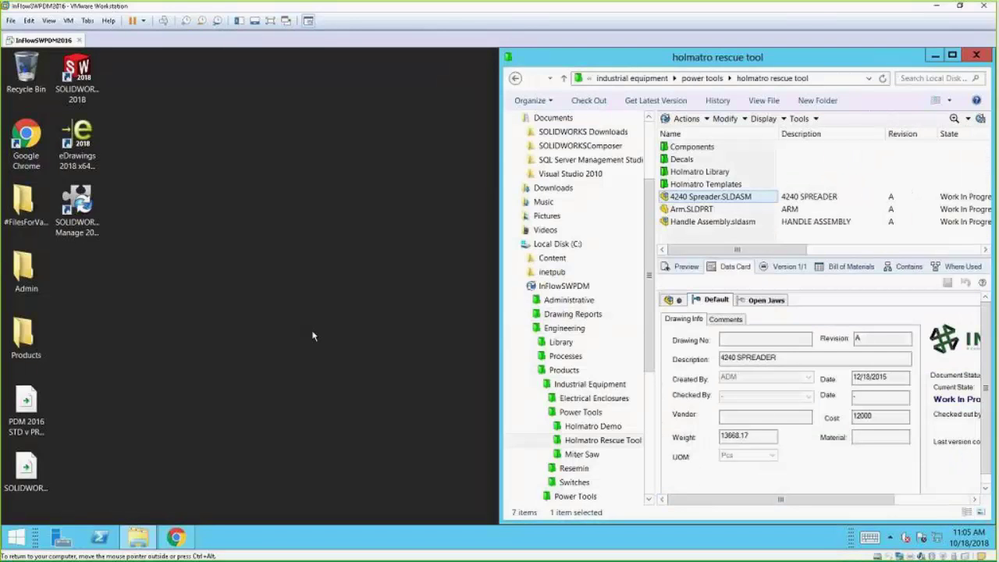
left_click(890, 537)
left_click_drag(899, 475, 891, 537)
right_click(890, 538)
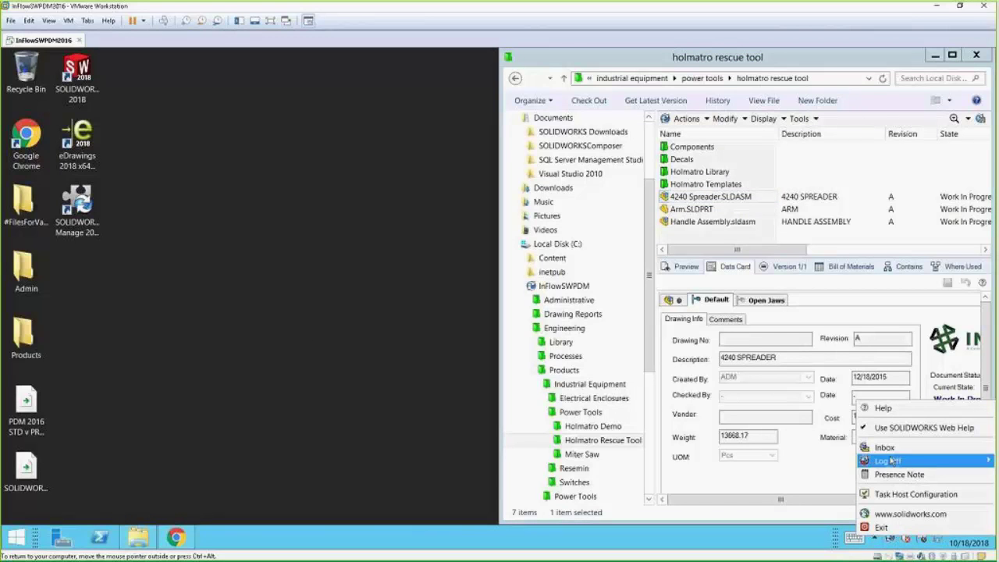
mouse_move(889, 462)
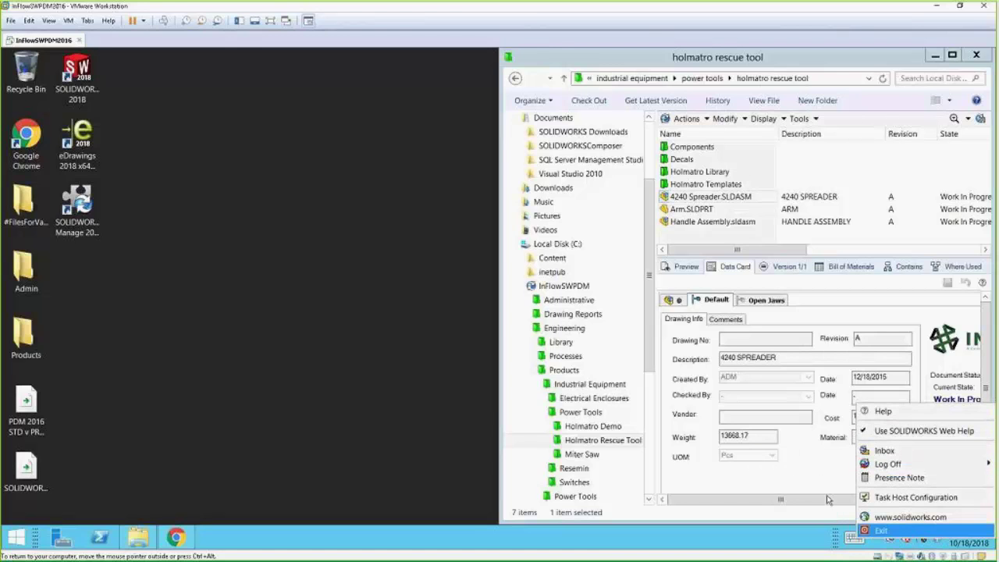
left_click(726, 235)
left_click(707, 199)
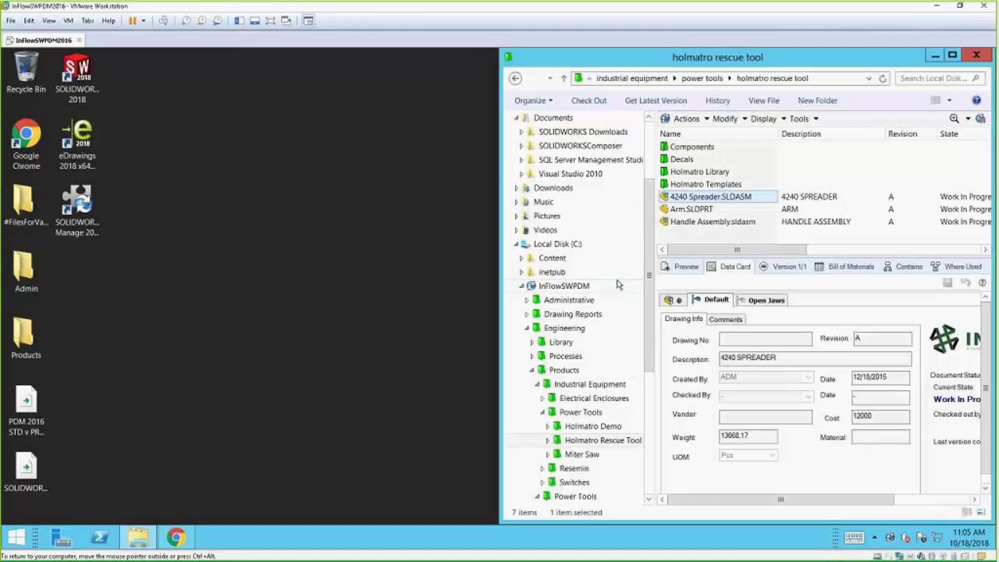
Step: Launch Chrome and log in to PDM Web2 with the username and password
left_click(176, 537)
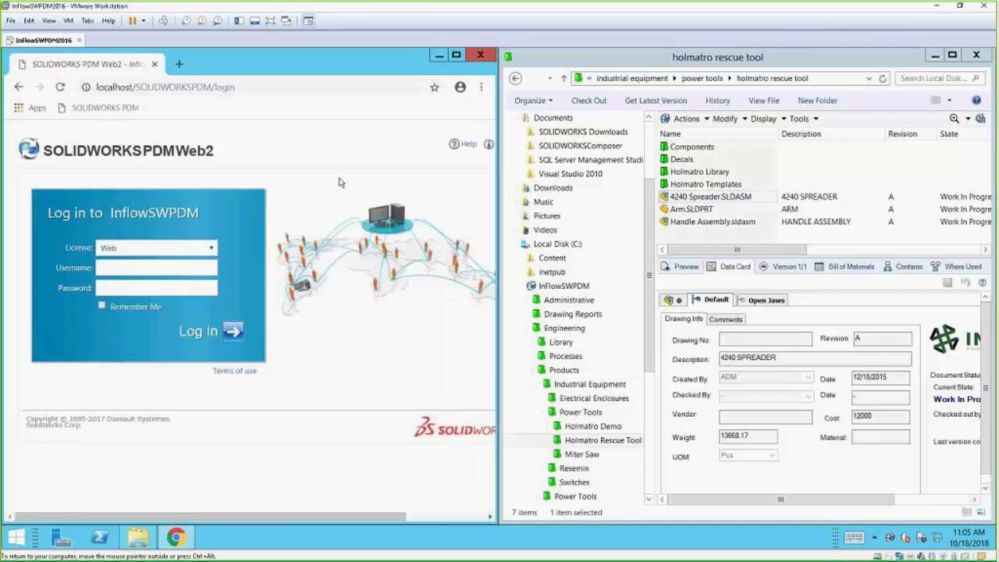
left_click(178, 268)
key("Tab")
key("Return")
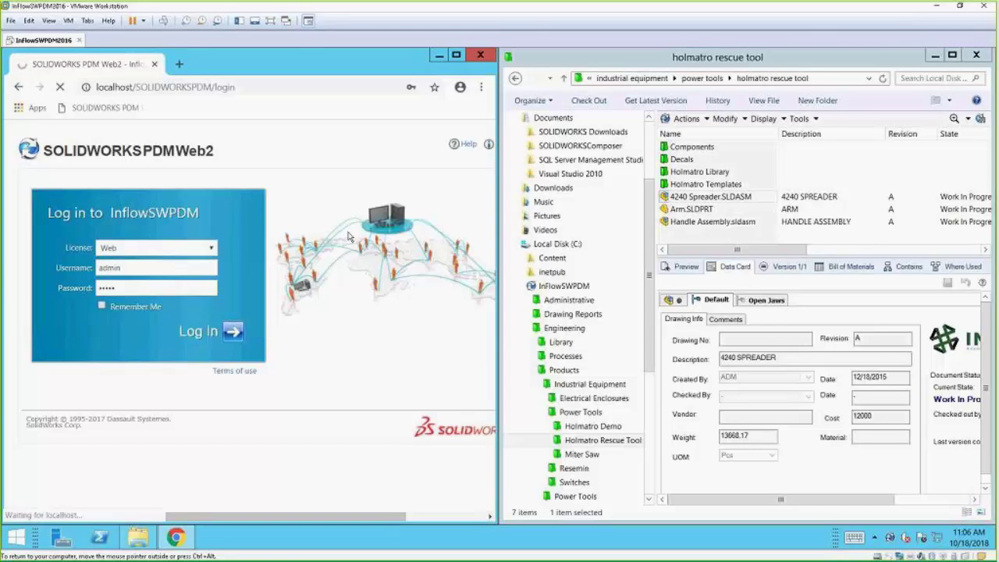
Step: Show the InflowSWPDM vault's top-level folder list and select the Administrative folder
left_click(530, 327)
left_click(592, 287)
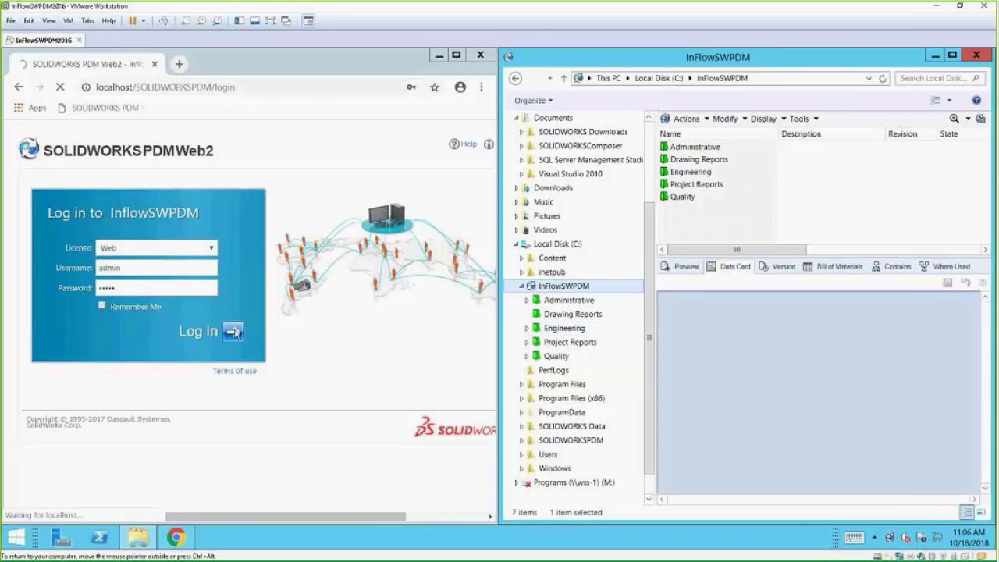
left_click(111, 65)
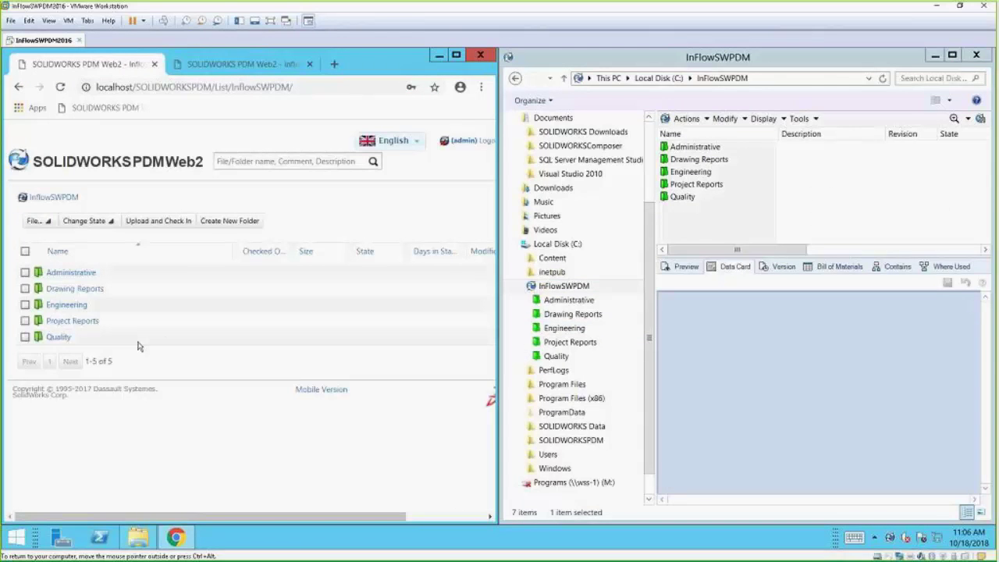
left_click(691, 150)
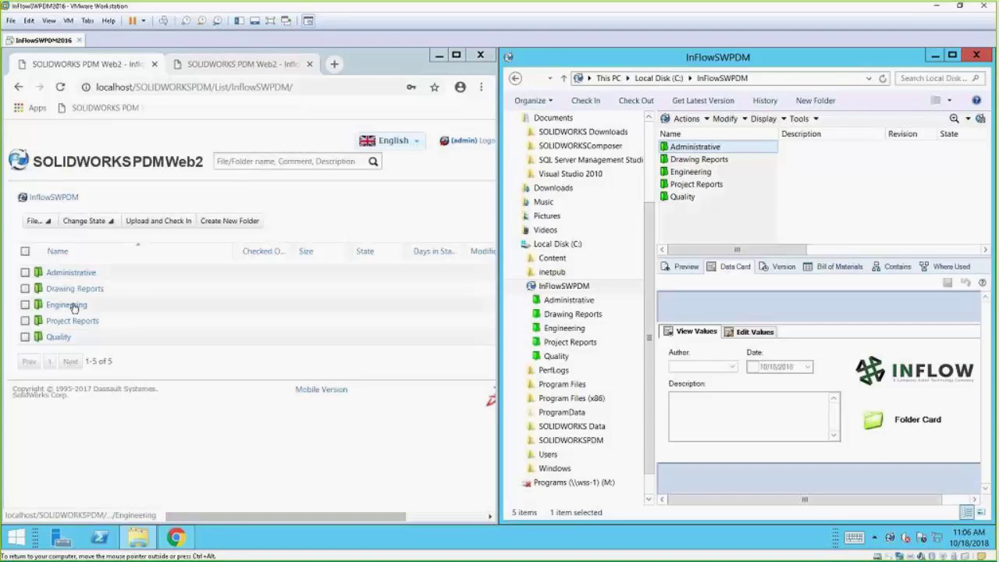
Step: Keyword-search Web2 for 4240 and open the 4240 Spreader.SLDASM result page
left_click(315, 157)
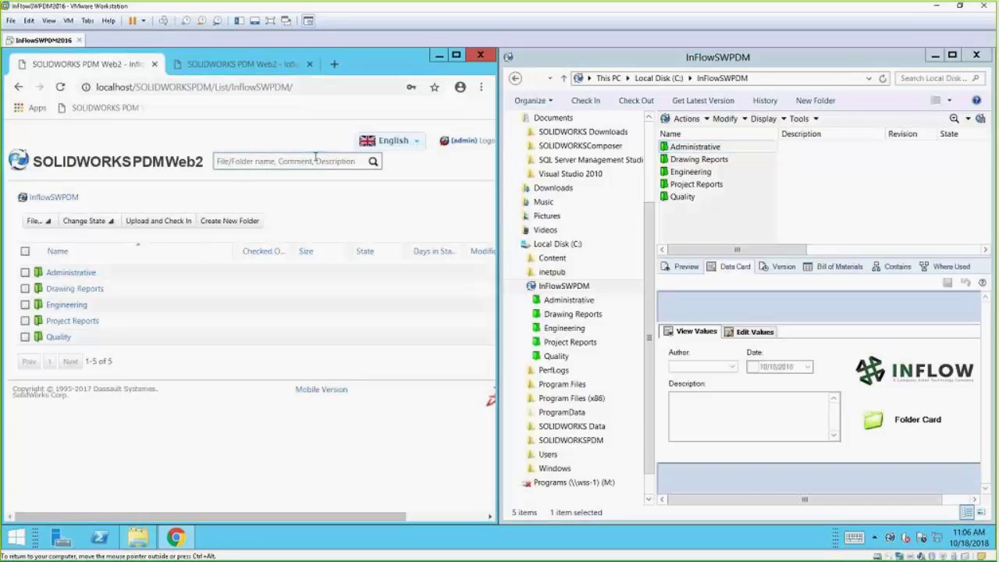
type("4240")
left_click(373, 161)
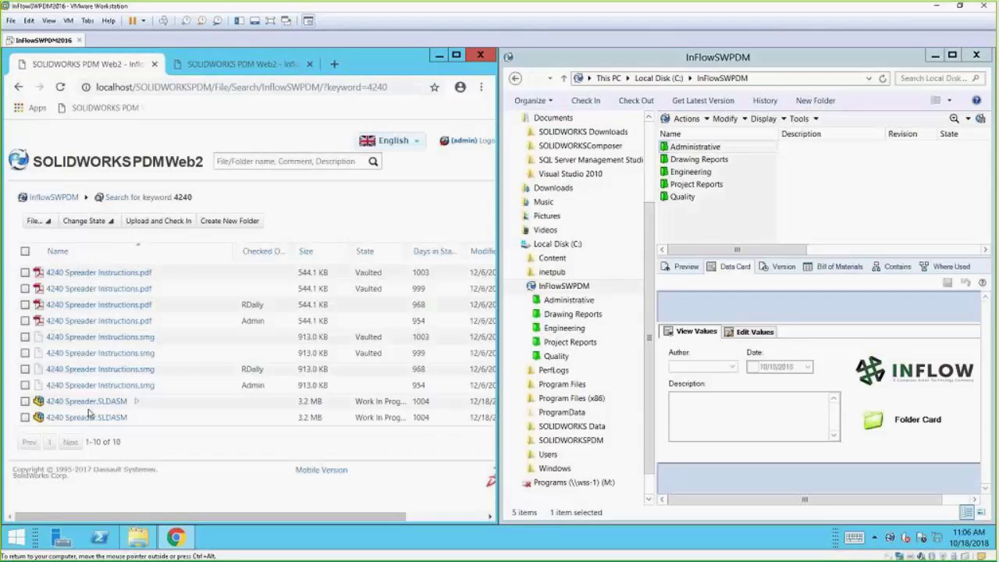
left_click(90, 407)
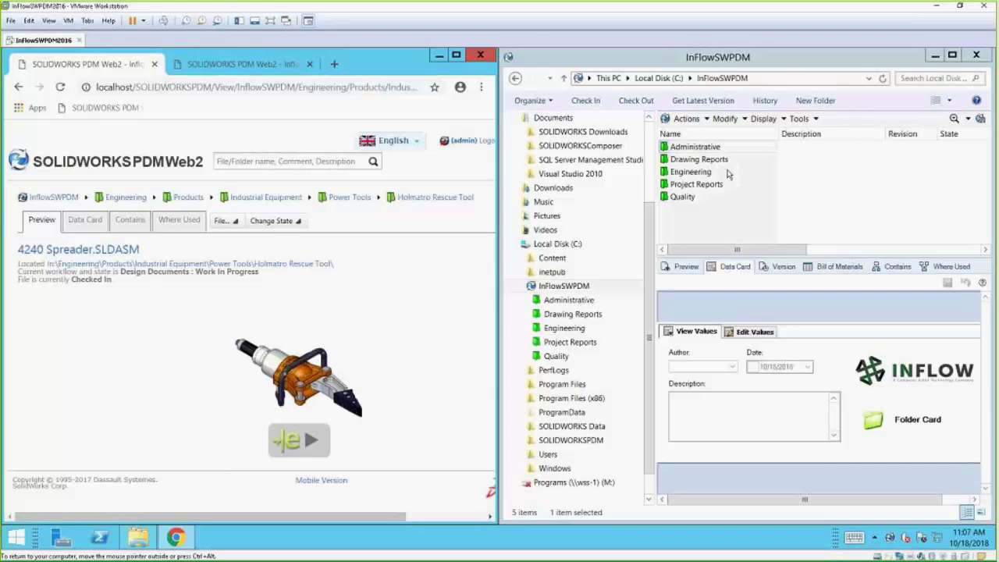
Step: Open Engineering > Products > Industrial Equipment > Power Tools > Holmatro Rescue Tool and select 4240 Spreader.SLDASM
double_click(690, 171)
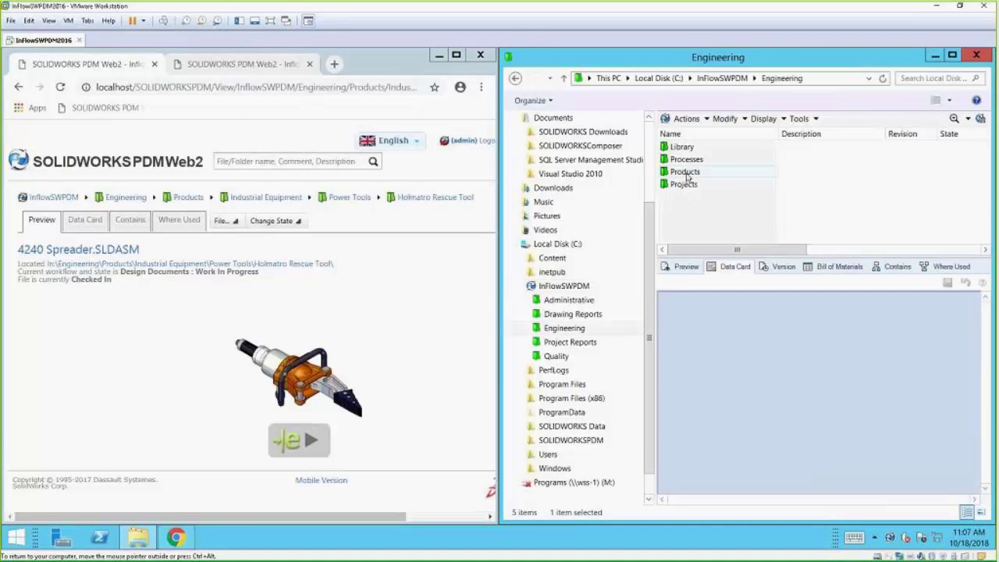
left_click(685, 172)
key("Return")
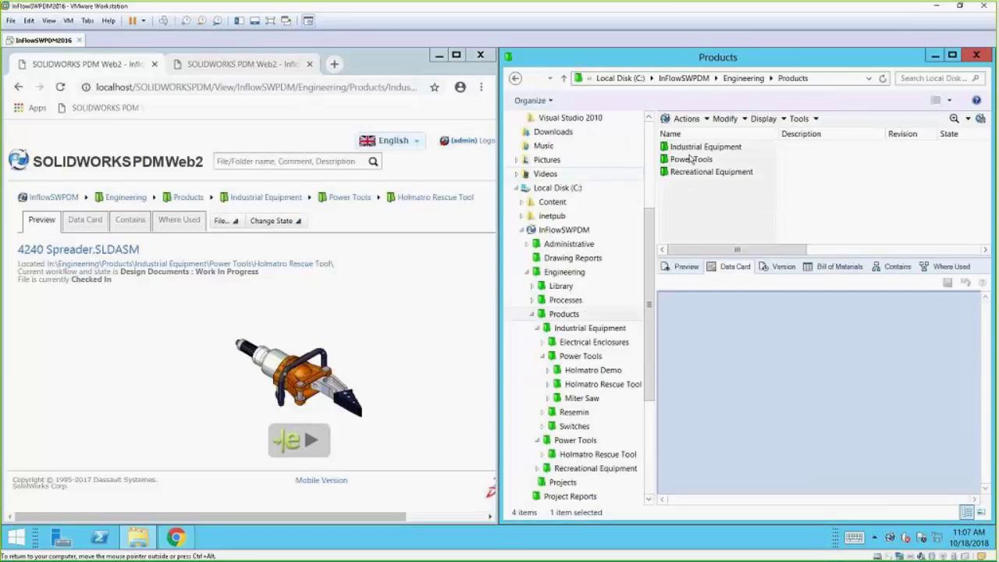
double_click(691, 148)
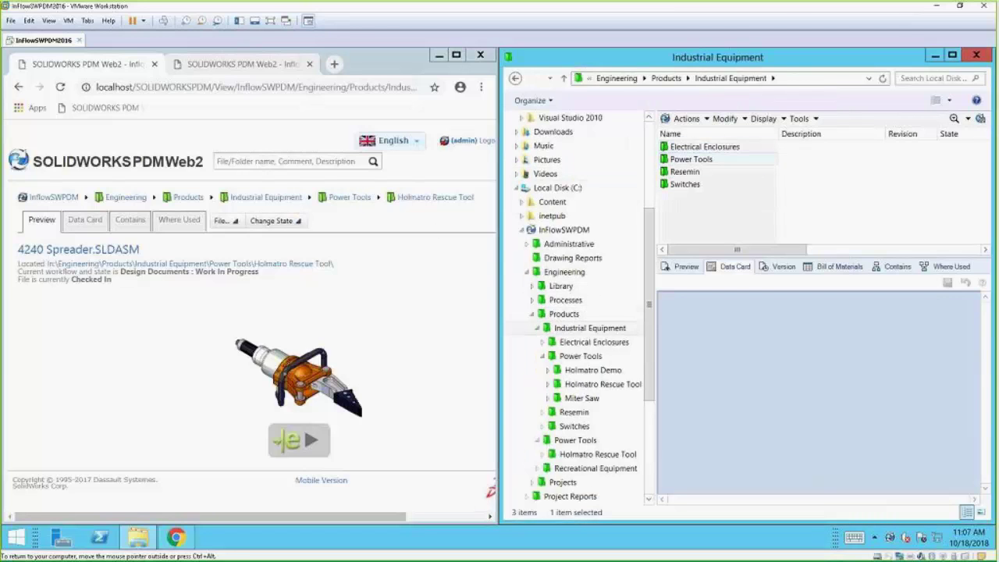
double_click(691, 160)
double_click(698, 161)
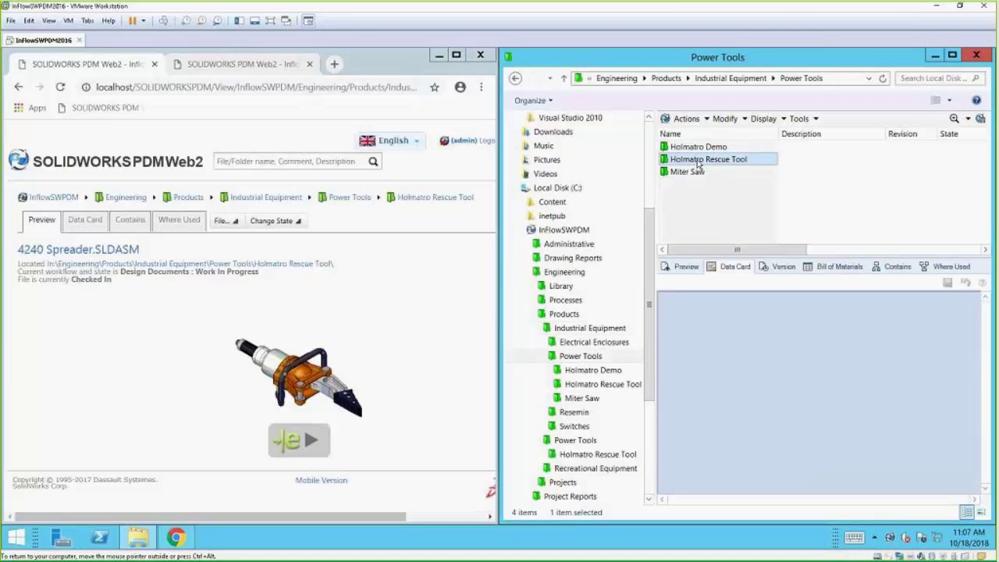
left_click(706, 196)
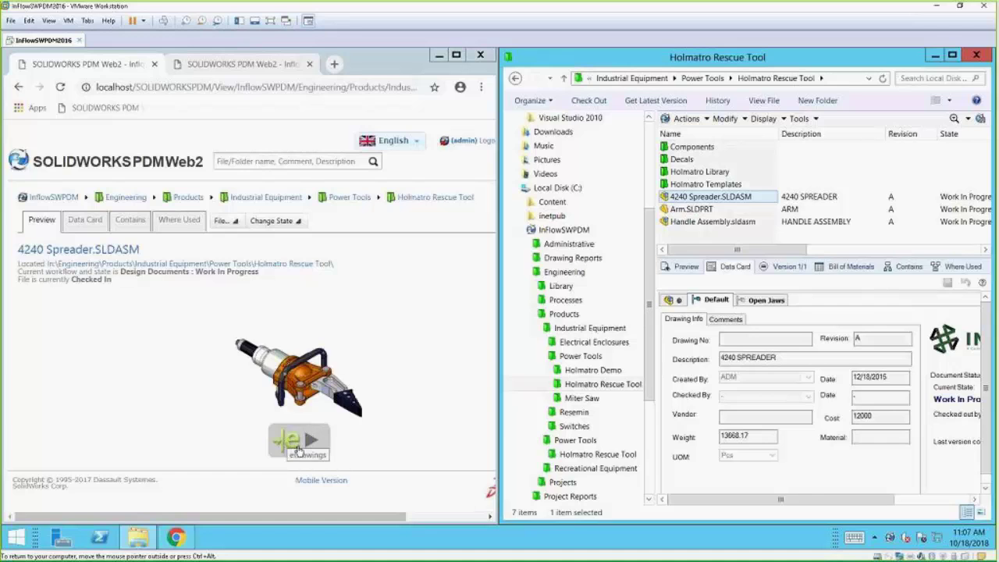
Step: Load the spreader in eDrawings, maximise Chrome, rotate the model, and play then pause Animate Views
left_click(314, 442)
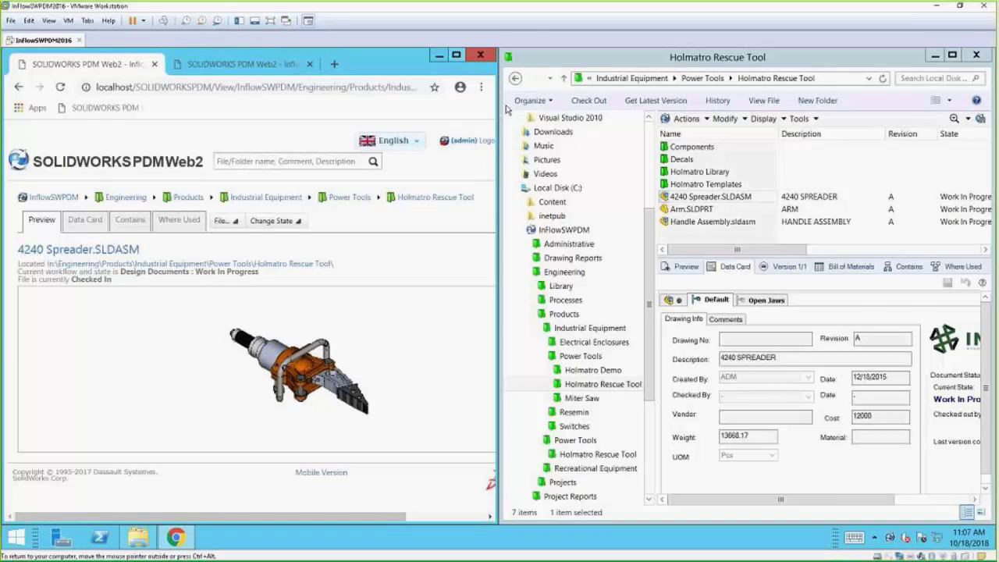
left_click(685, 266)
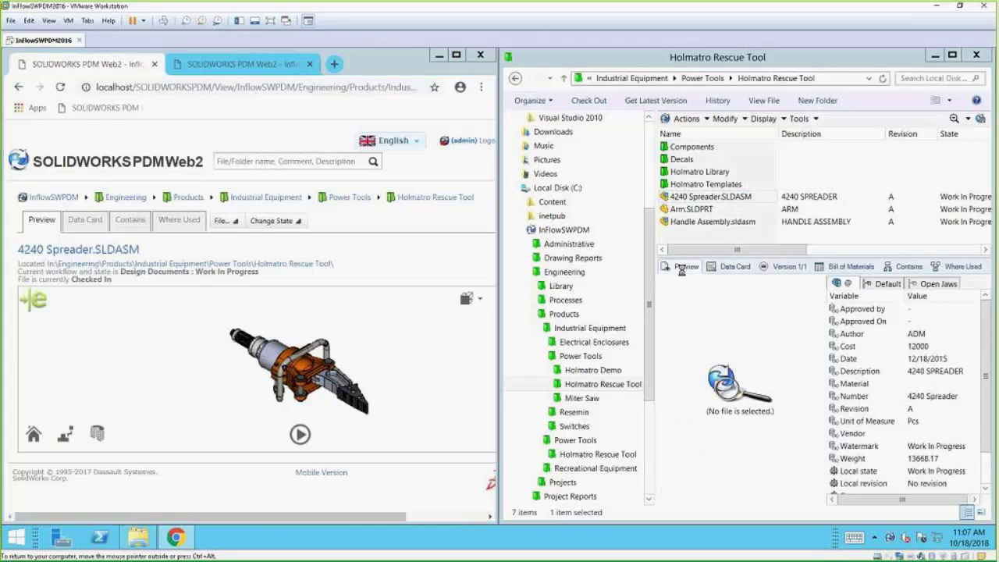
left_click(457, 56)
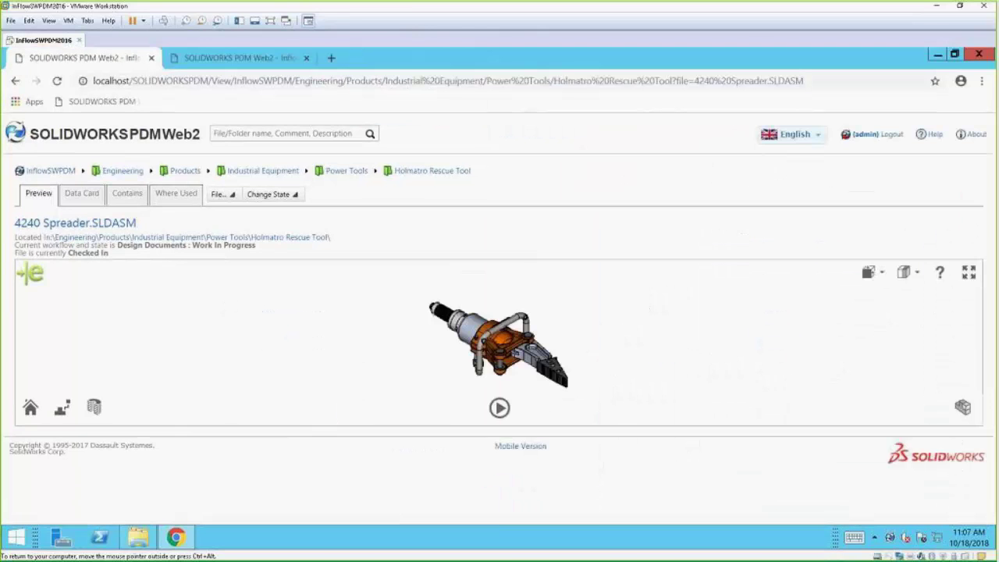
left_click_drag(474, 324, 529, 310)
left_click(502, 408)
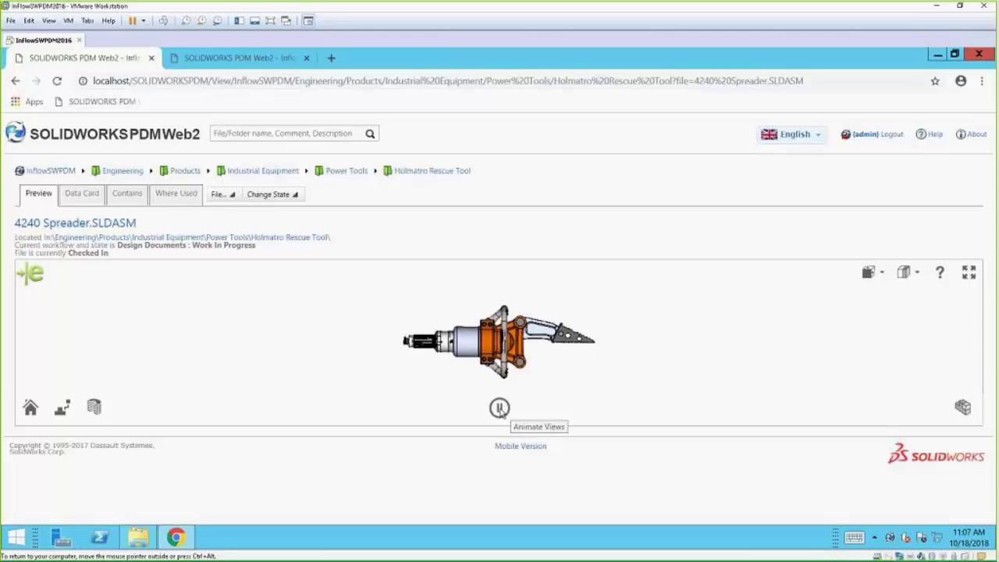
left_click(499, 408)
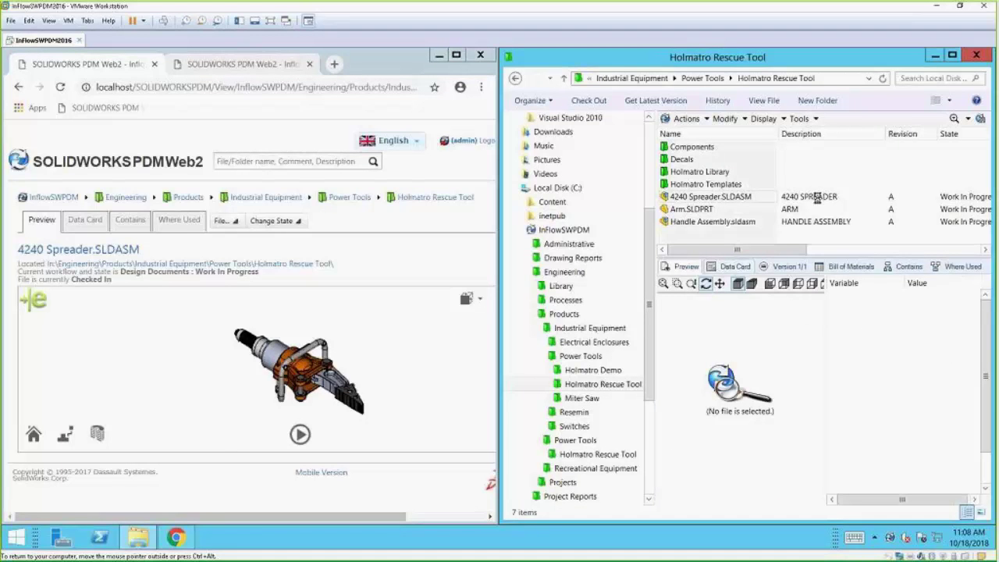
left_click(383, 256)
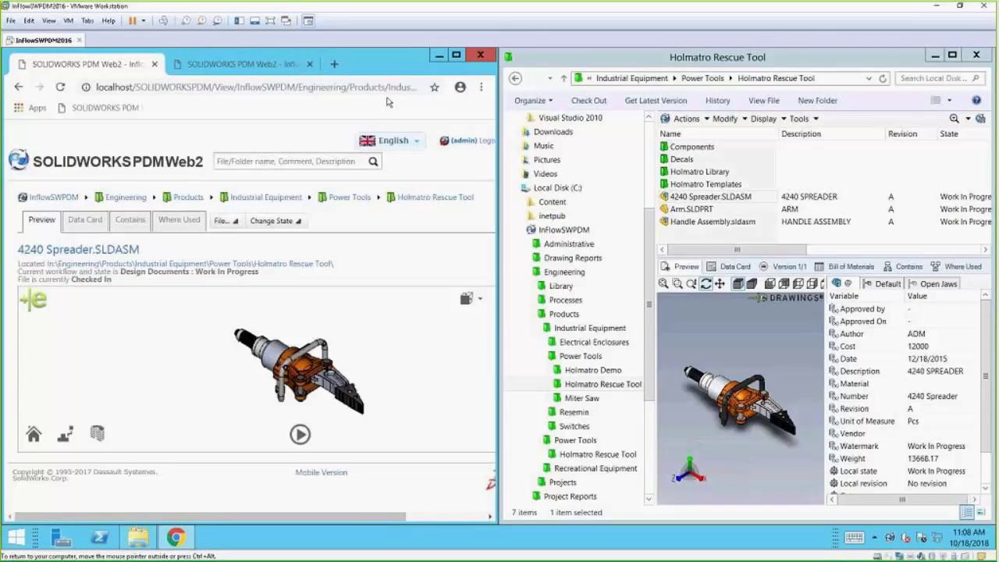
left_click_drag(71, 281, 114, 282)
left_click(115, 286)
Step: Explode the spreader with the slider, then cut it along several section planes
left_click(66, 438)
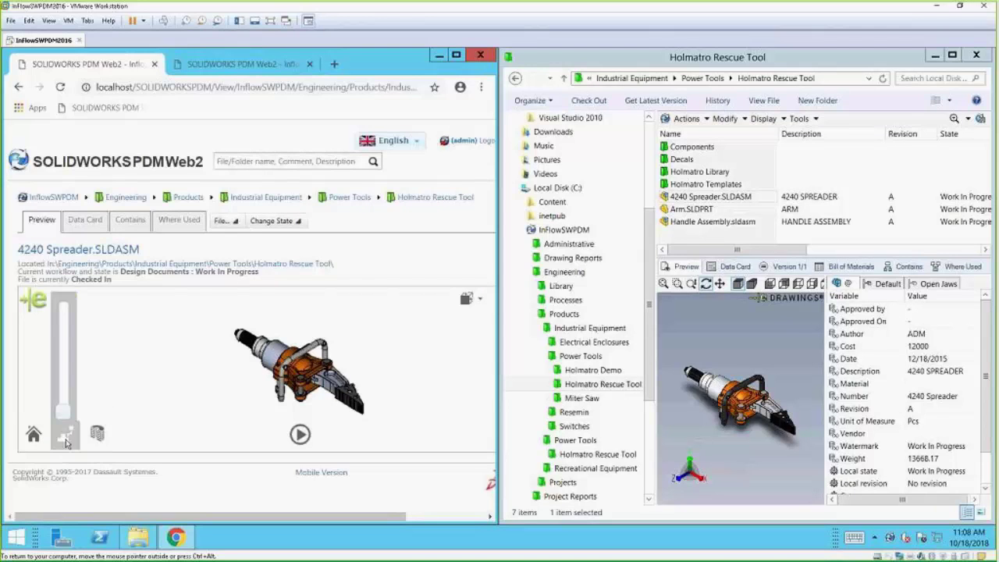
mouse_move(64, 411)
left_mouse_down()
mouse_move(67, 376)
mouse_move(68, 415)
left_mouse_up()
left_click(95, 439)
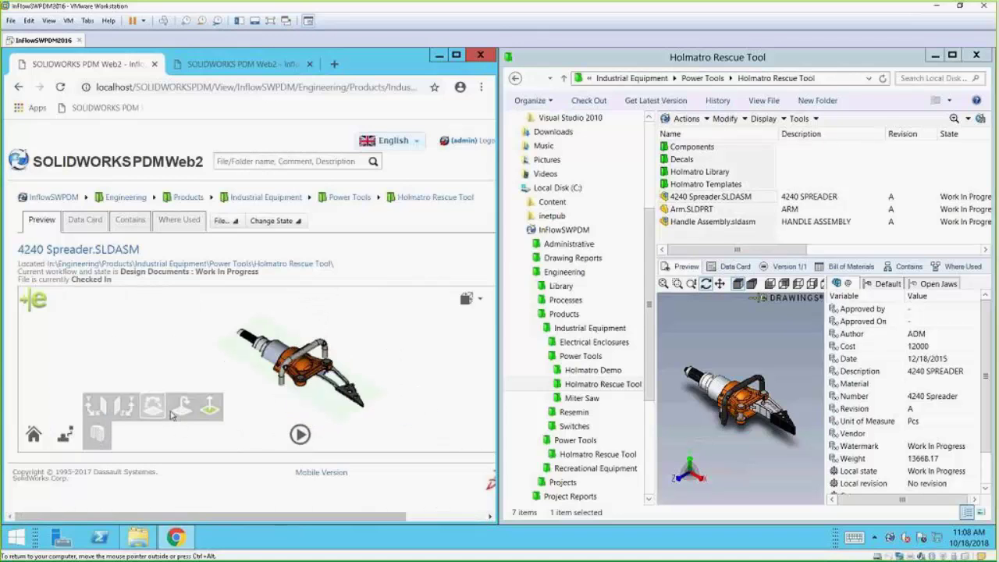
left_click(100, 411)
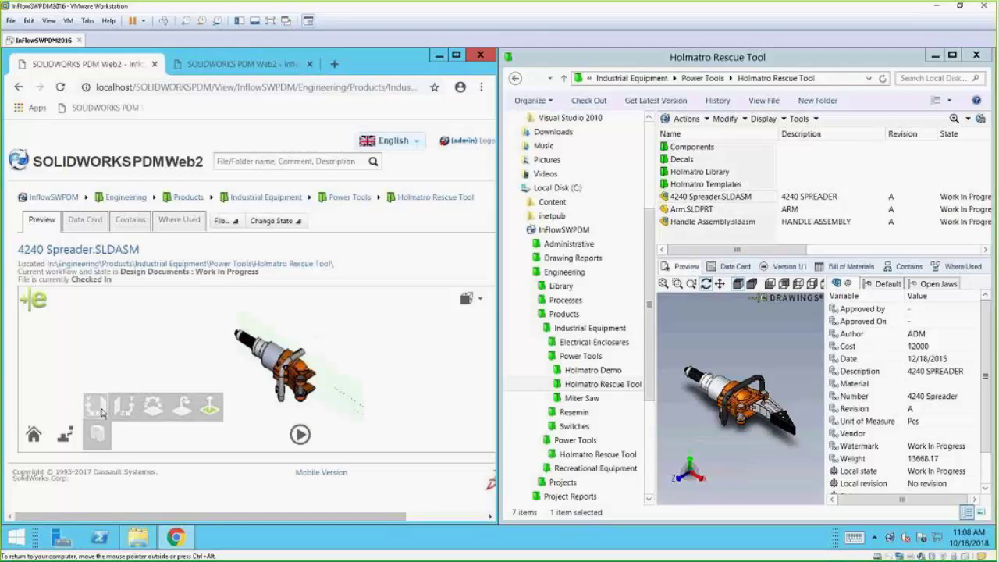
left_click(185, 411)
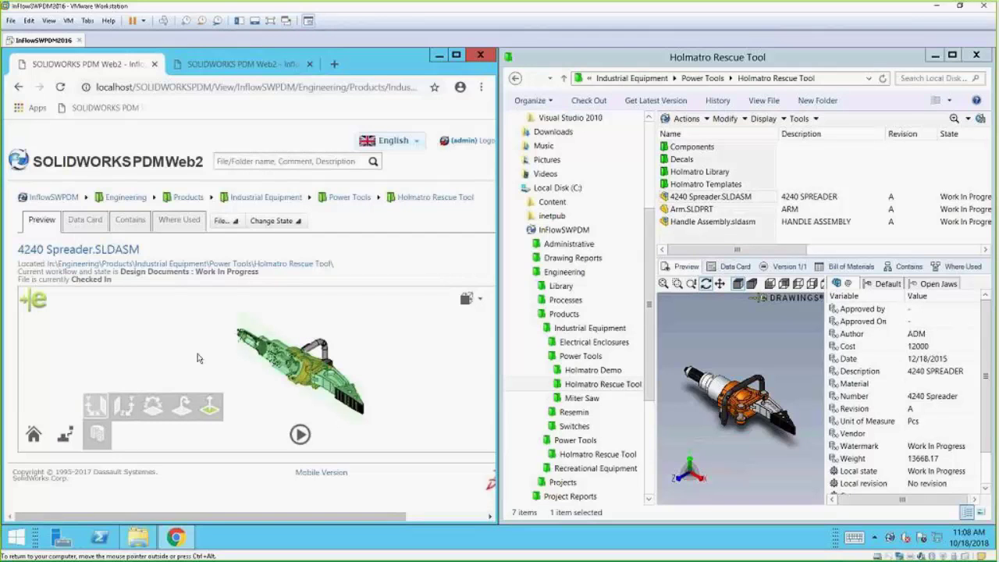
left_click(95, 437)
left_click(95, 437)
left_click(210, 404)
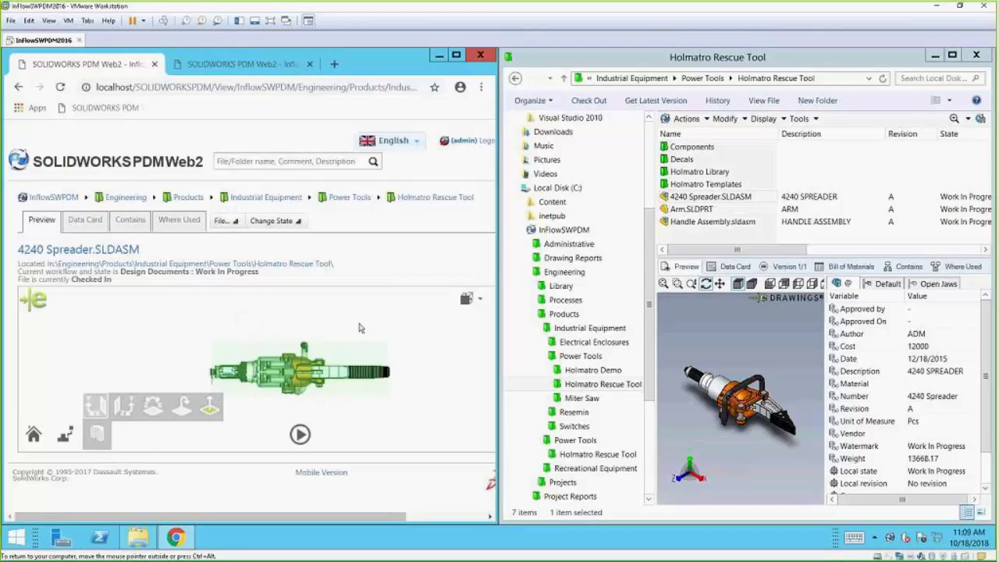
Step: Rotate and zoom the sectioned model, snap to a side view, then explode and reassemble it
left_click_drag(360, 326, 273, 382)
scroll(273, 382, "up", 5)
scroll(244, 376, "down", 4)
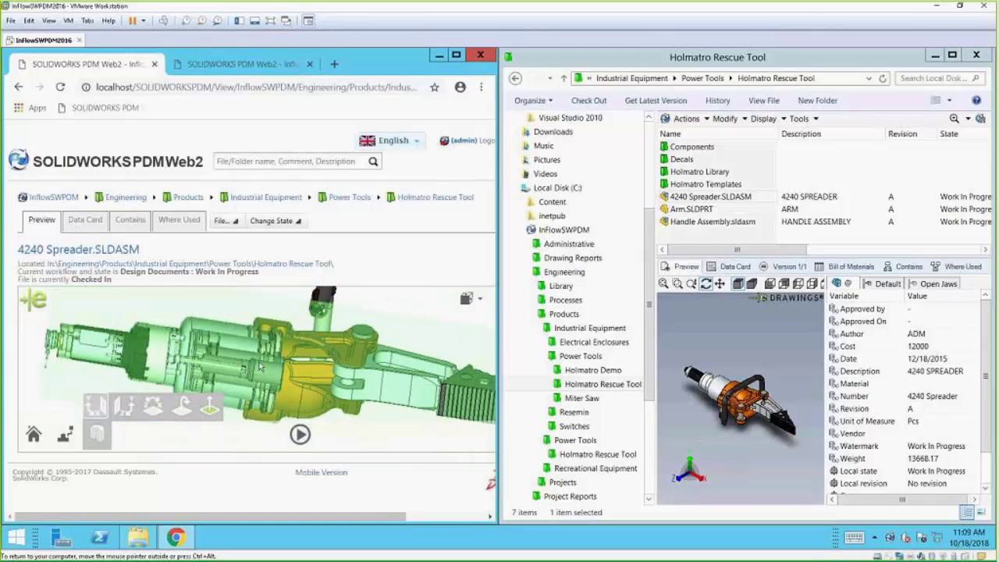
mouse_move(267, 365)
left_mouse_down()
mouse_move(253, 387)
mouse_move(223, 378)
mouse_move(256, 366)
left_mouse_up()
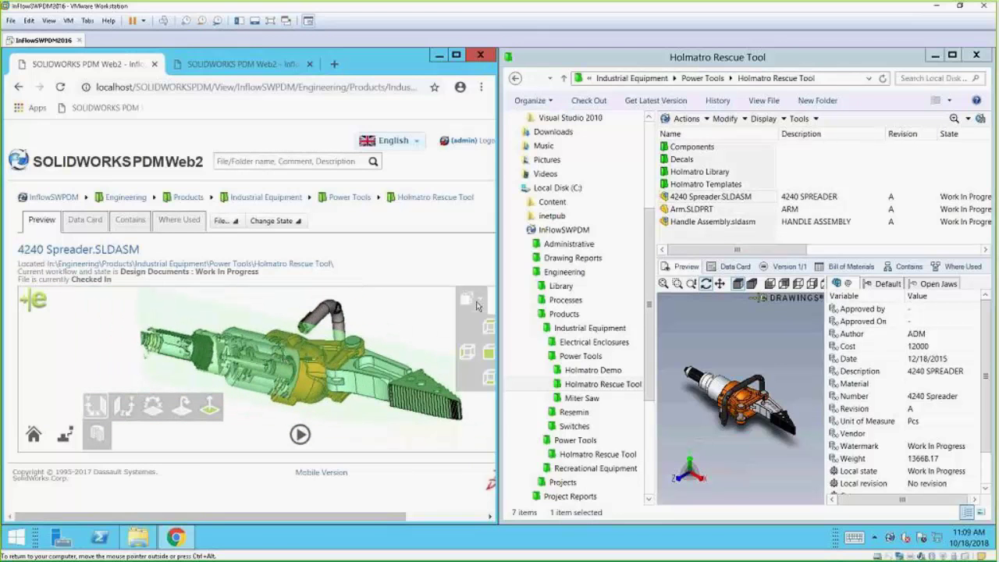
left_click(489, 327)
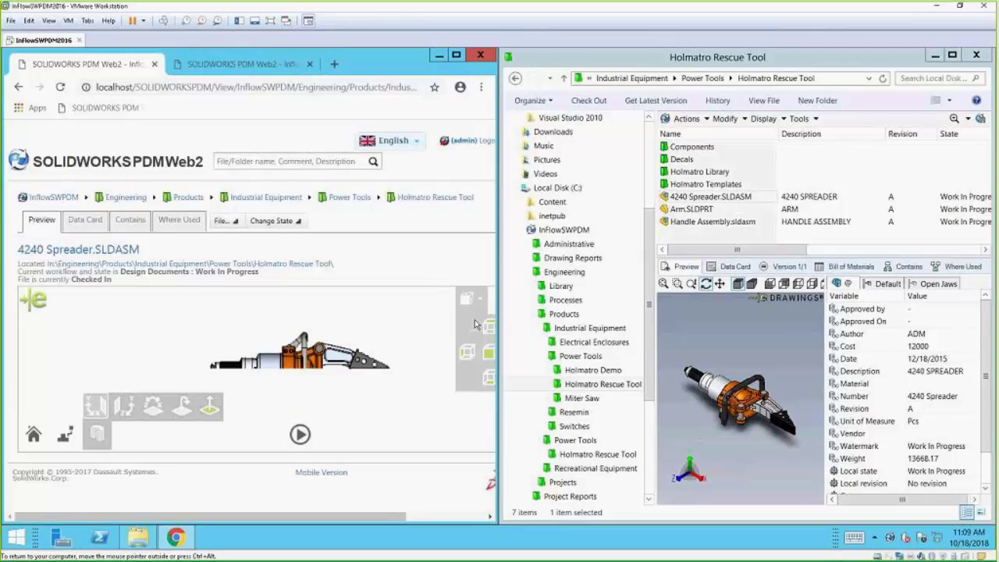
left_click(485, 355)
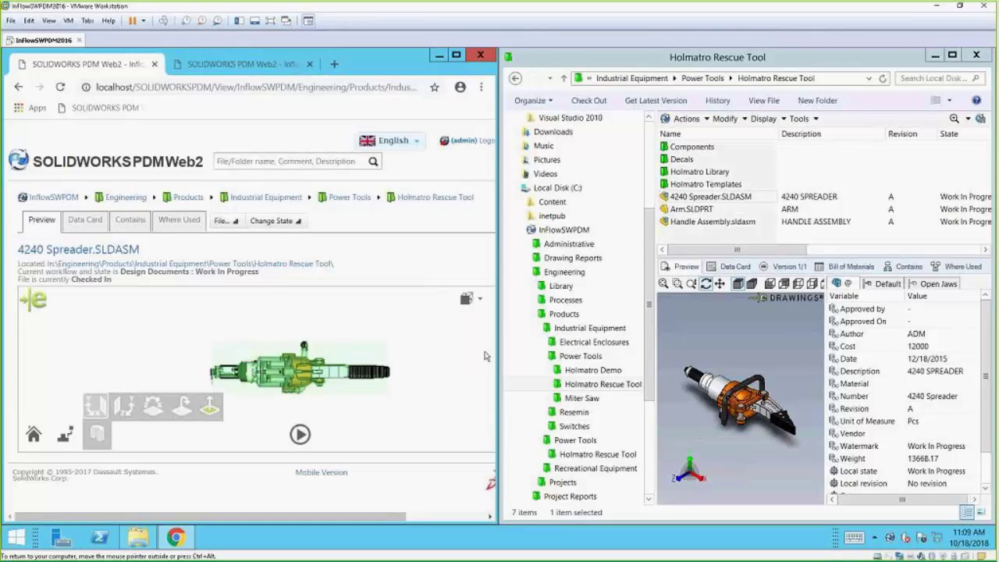
left_click(84, 406)
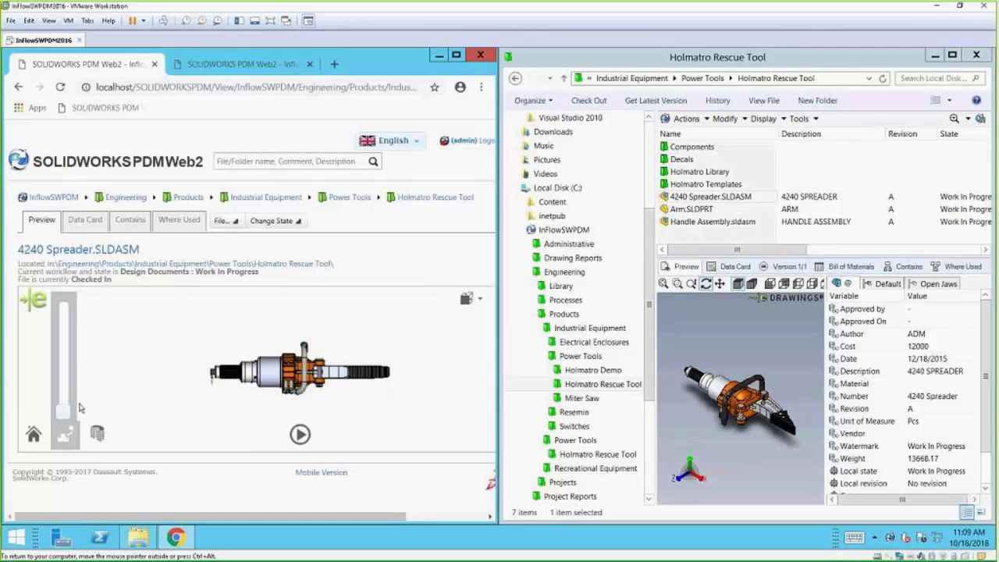
left_click_drag(64, 411, 63, 382)
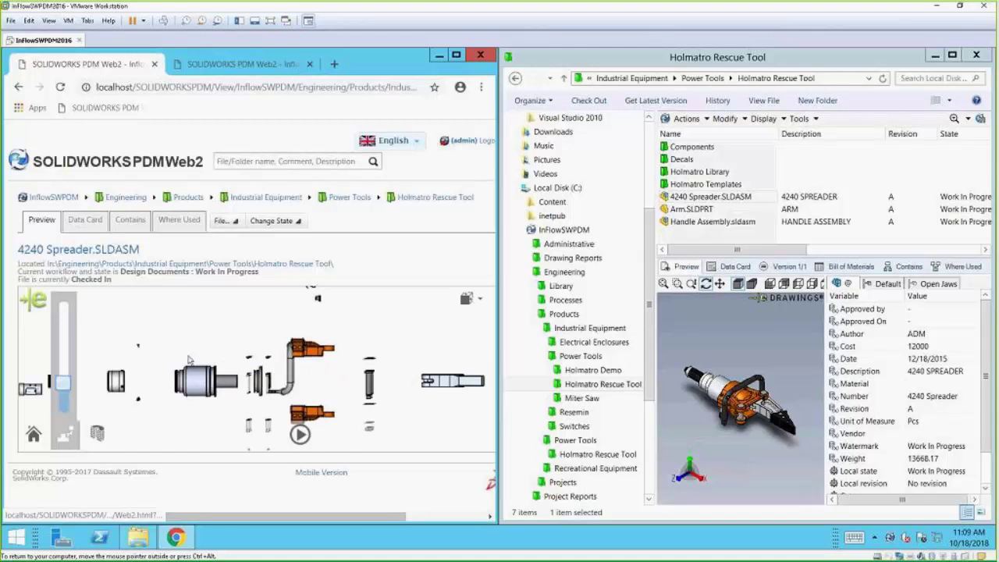
left_click(181, 370)
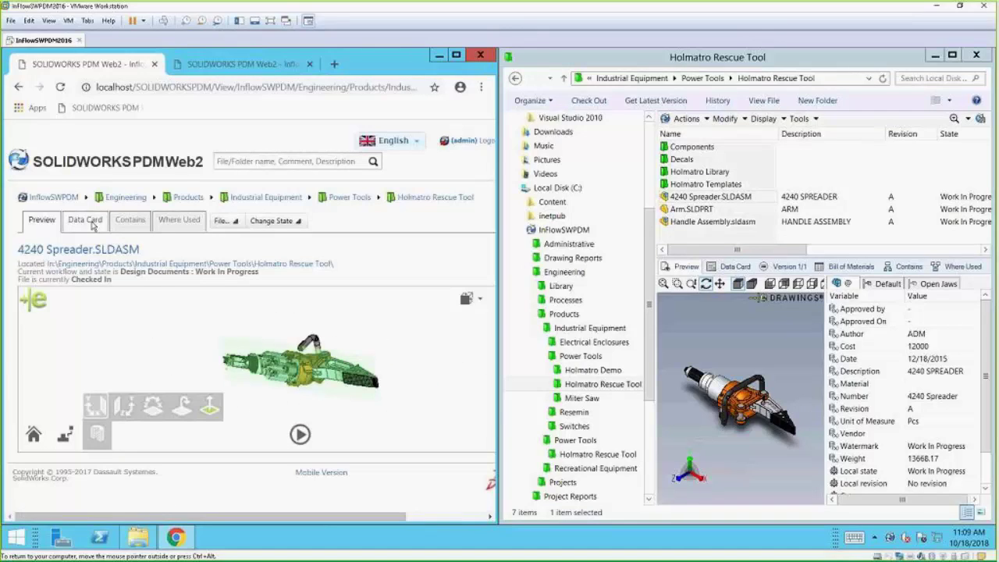
Step: Show the data card in Web2 and the Explorer preview, briefly viewing Arm before returning to 4240 Spreader
left_click(85, 220)
left_click(737, 267)
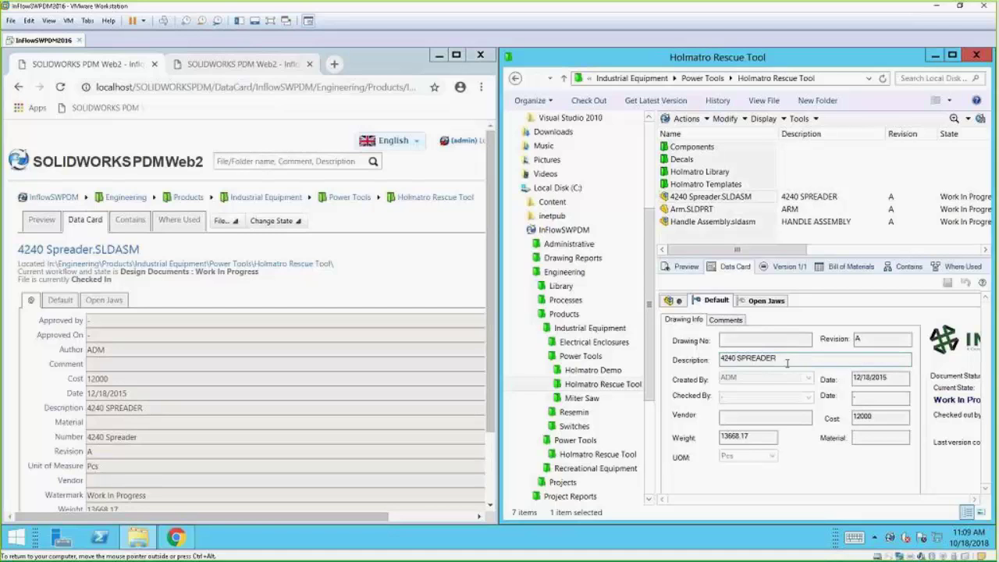
left_click(714, 210)
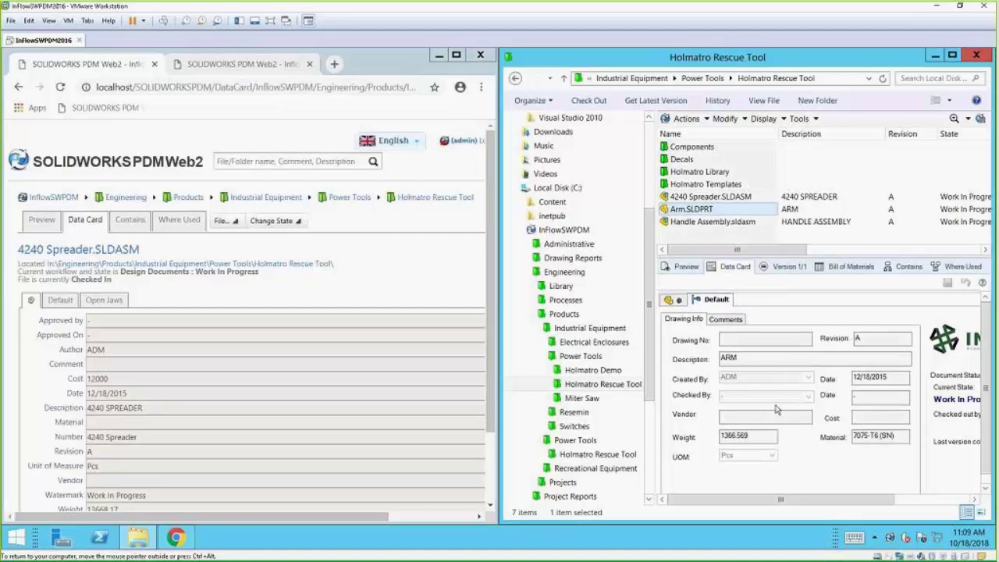
left_click(693, 197)
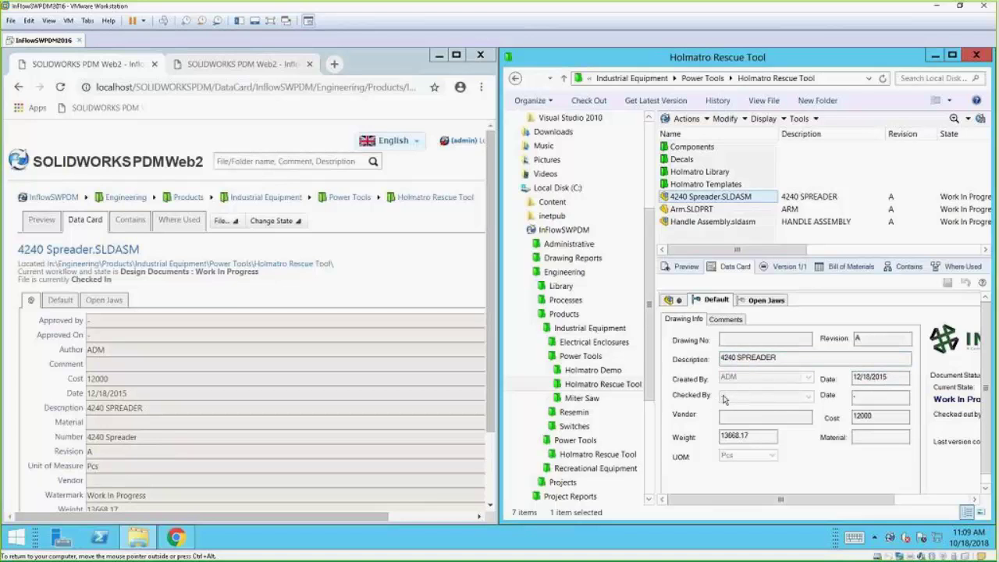
Step: Compare the card fields: empty Vendor, Cost 12000 and empty Material
left_click(762, 417)
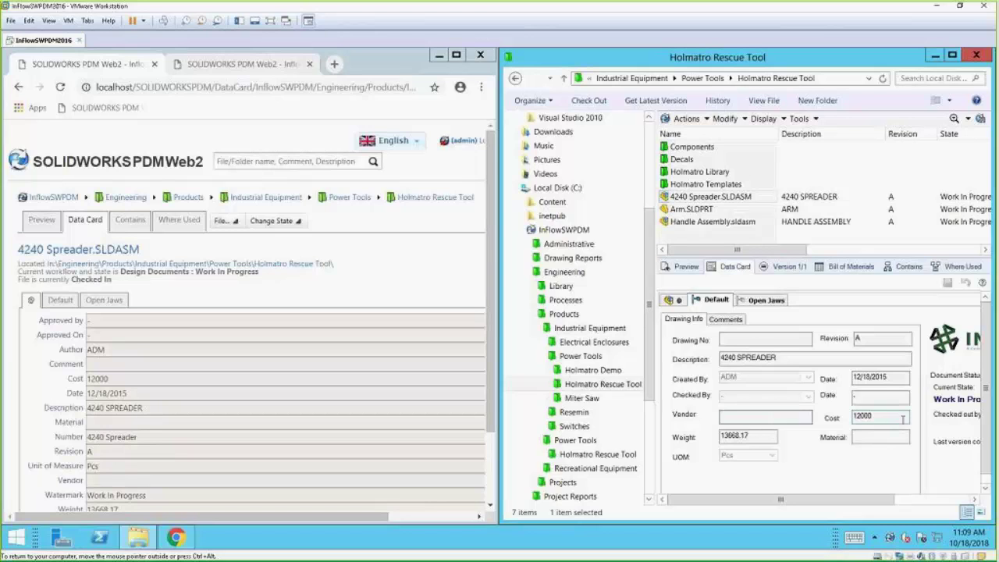
left_click(863, 418)
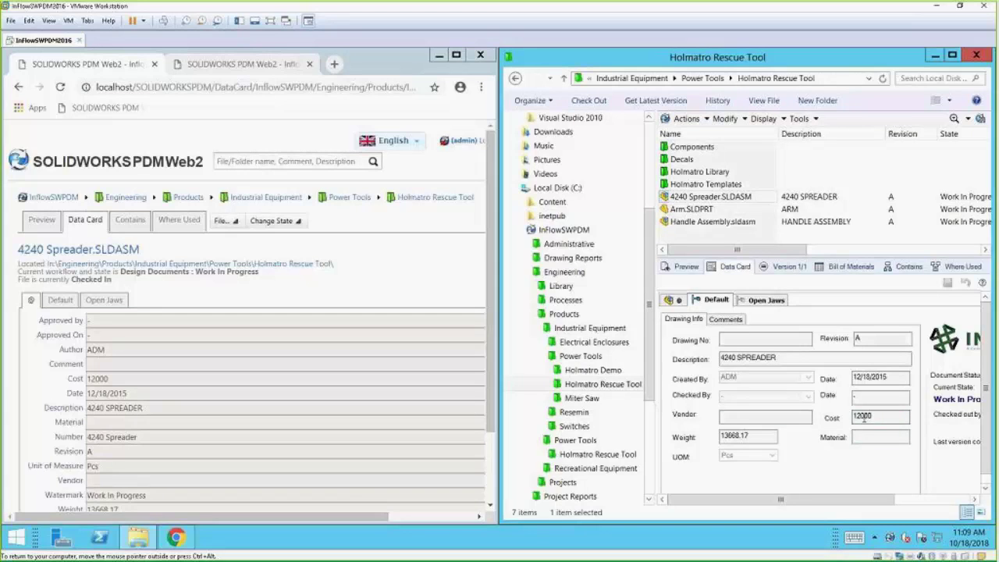
left_click(869, 435)
Step: Check the watermark page, with an empty Comments box and watermark Work In Progress
left_click(738, 434)
left_click(733, 320)
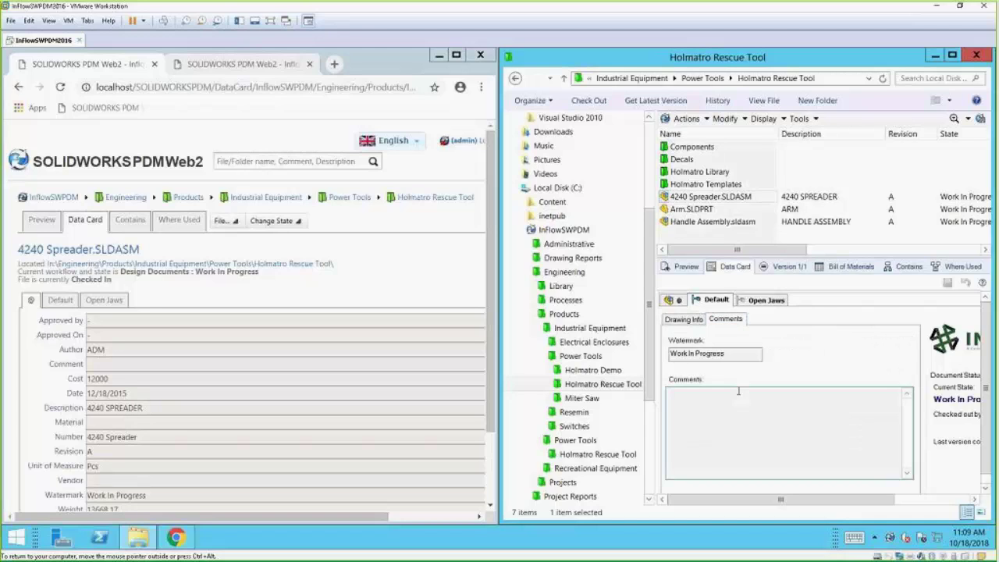
left_click(747, 427)
left_click_drag(732, 354, 668, 353)
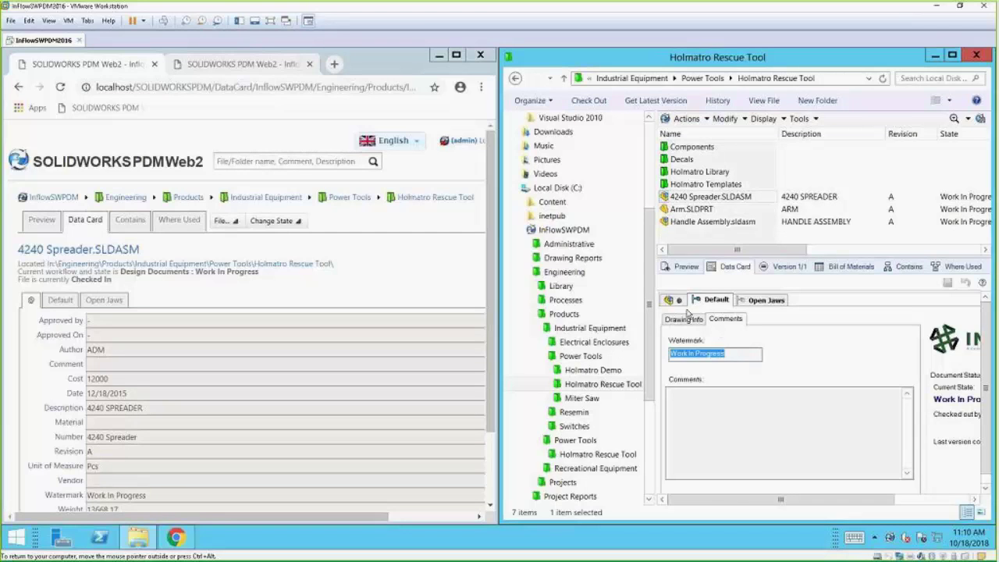
Step: Return to the Drawing Info page and confirm the Cost value of 12000 in Web2
left_click(697, 319)
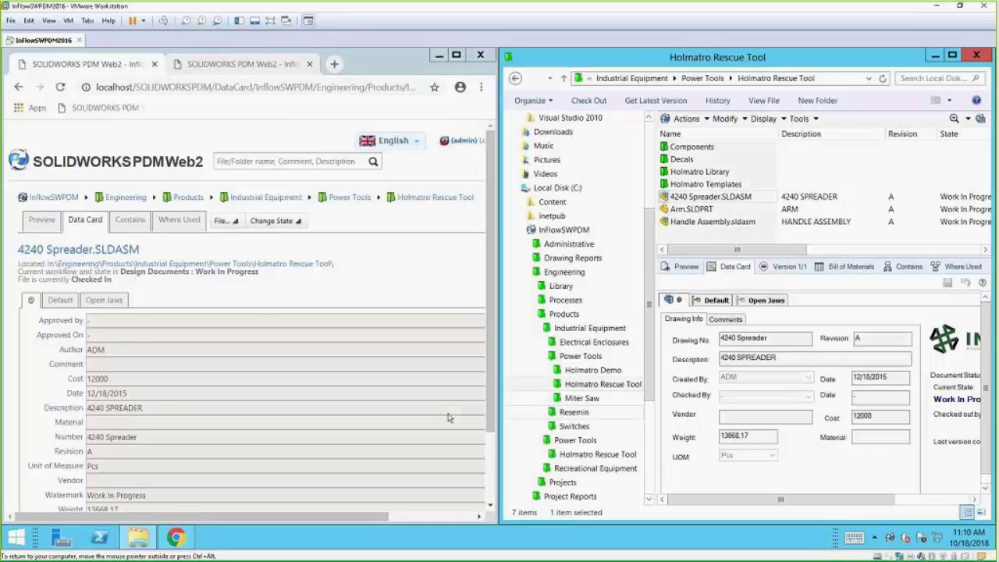
scroll(254, 309, "down", 2)
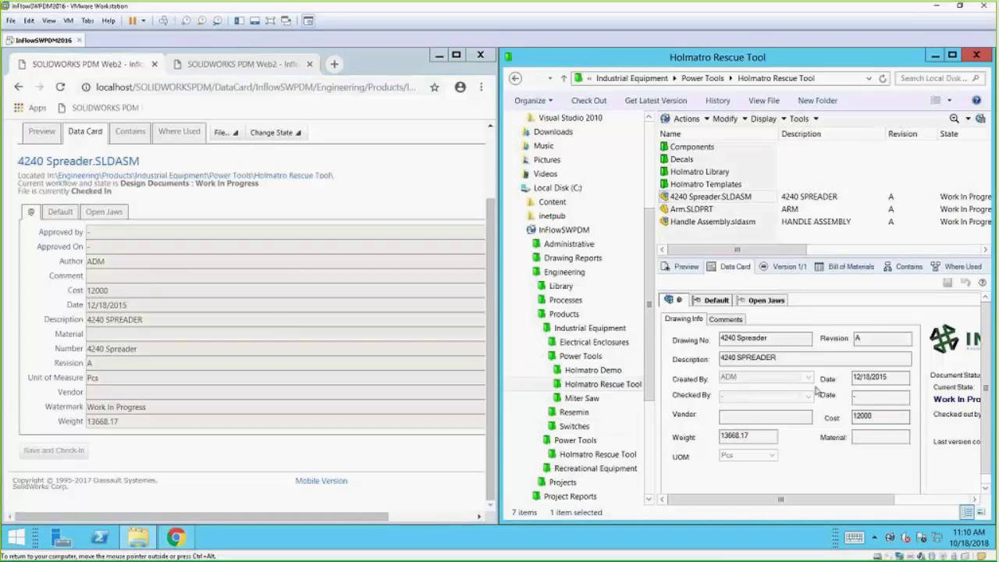
left_click(860, 415)
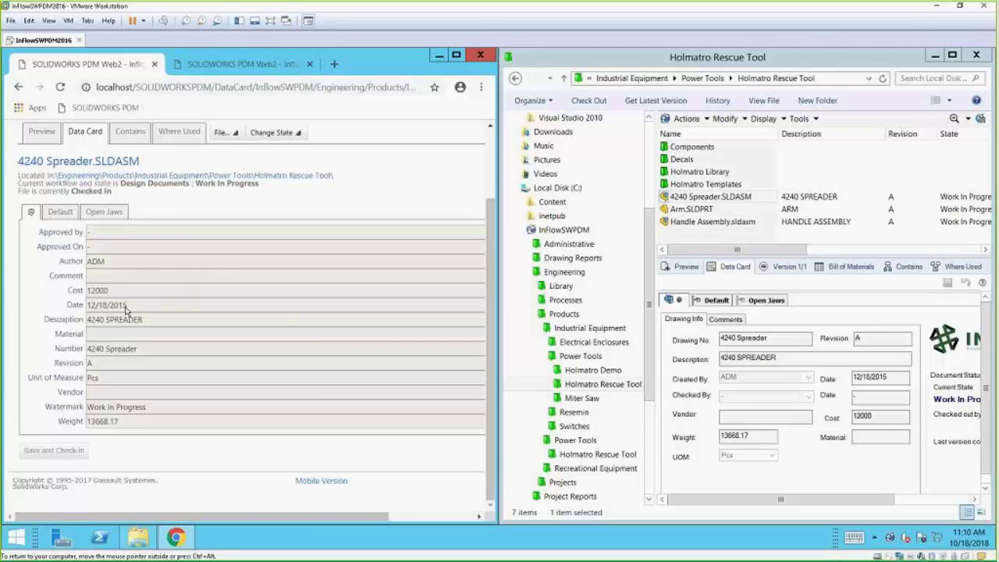
Step: Compare the Default, Open Jaws and @ configuration values, showing Open Jaws in both clients
left_click(718, 301)
left_click(763, 301)
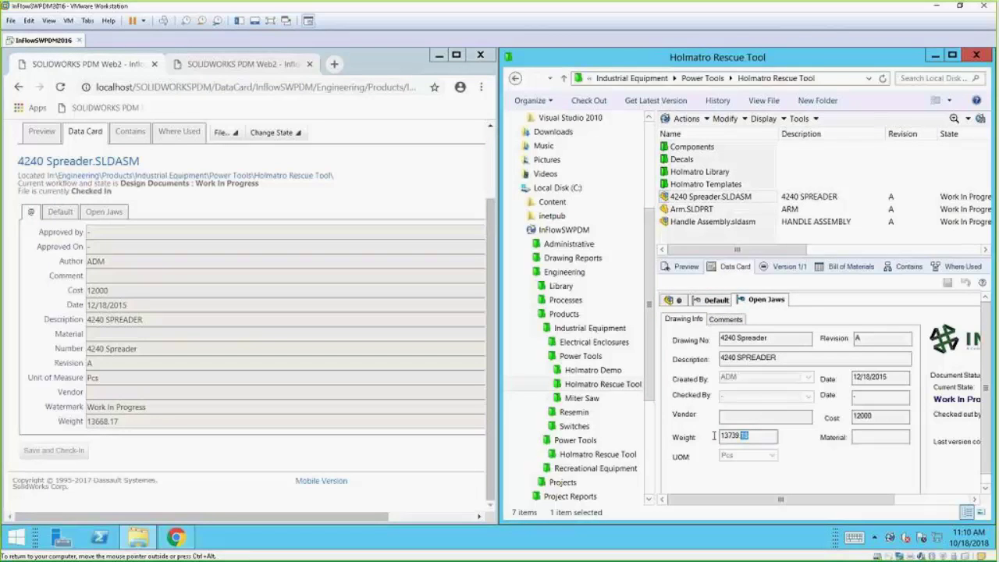
left_click(673, 301)
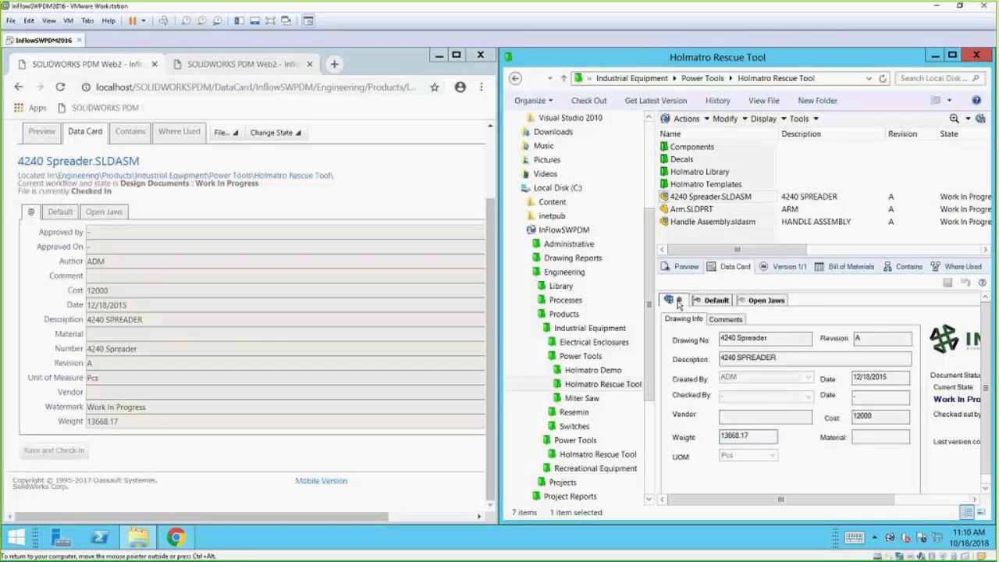
left_click(768, 301)
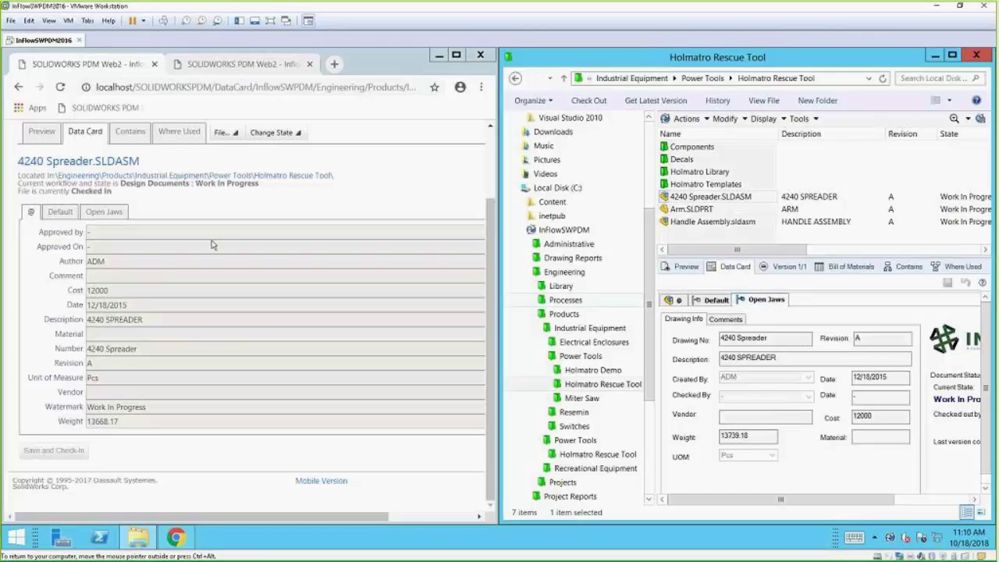
left_click(110, 215)
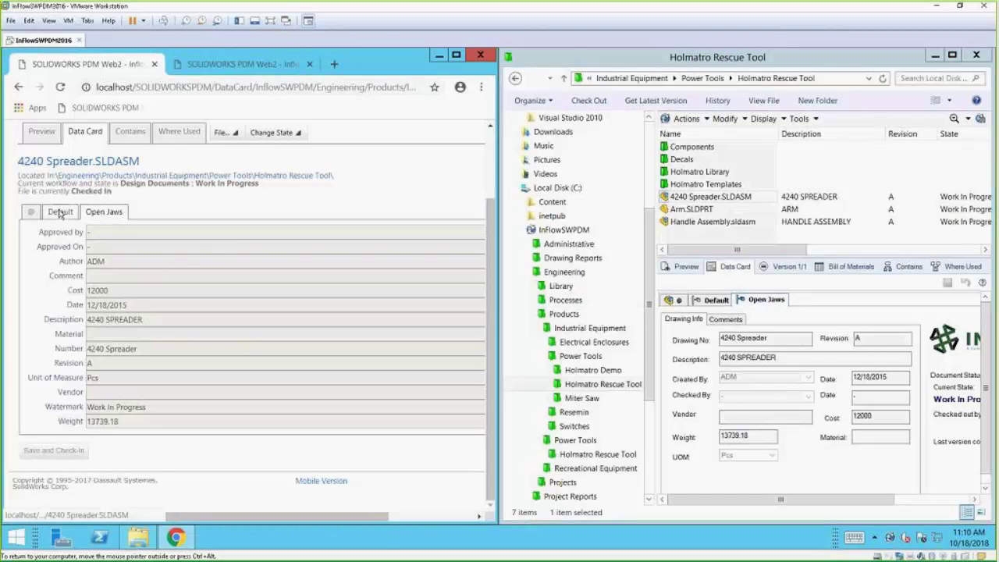
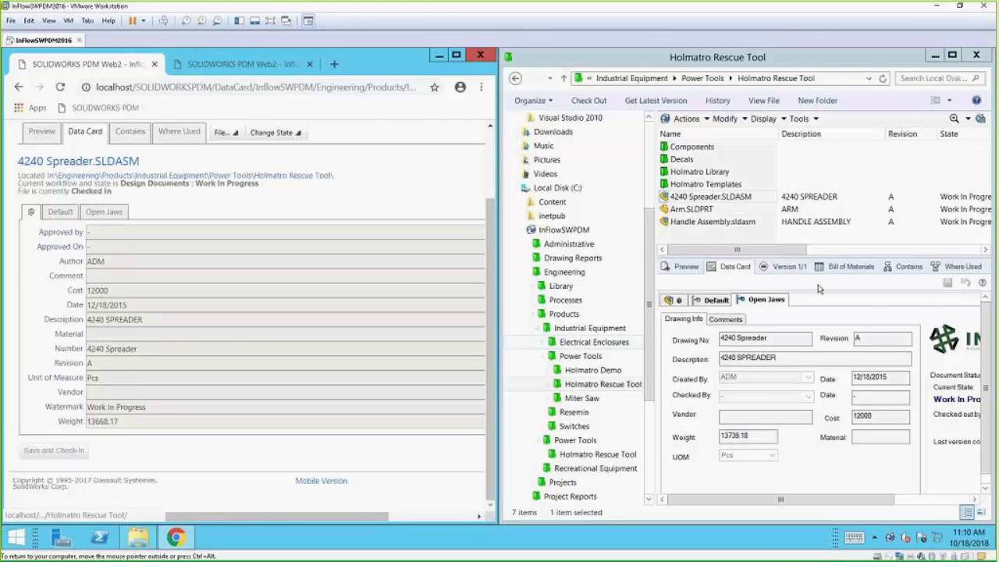
Step: List the files contained in the 4240 Spreader assembly in both Web2 and the vault window
scroll(195, 261, "up", 2)
scroll(189, 263, "down", 2)
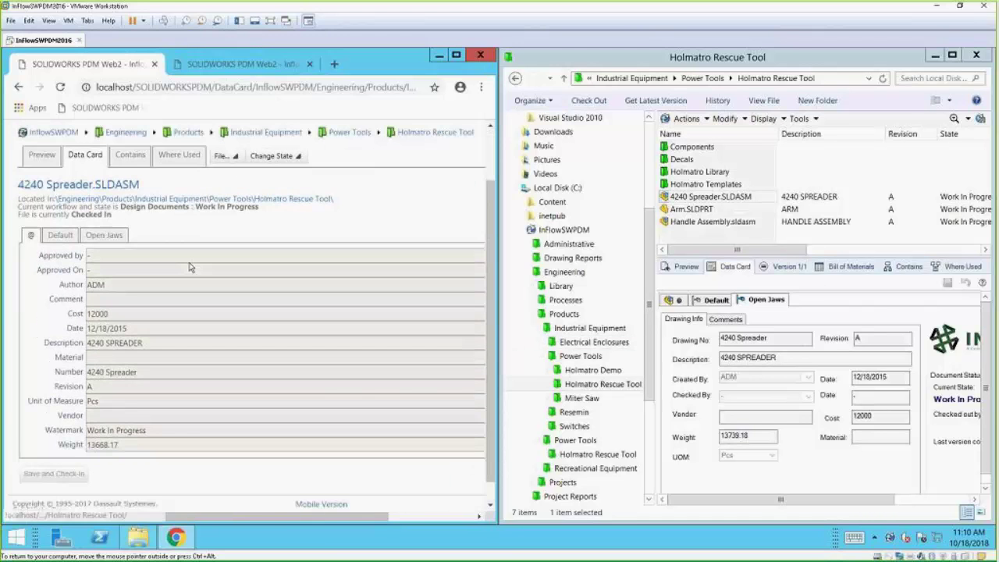
left_click(131, 160)
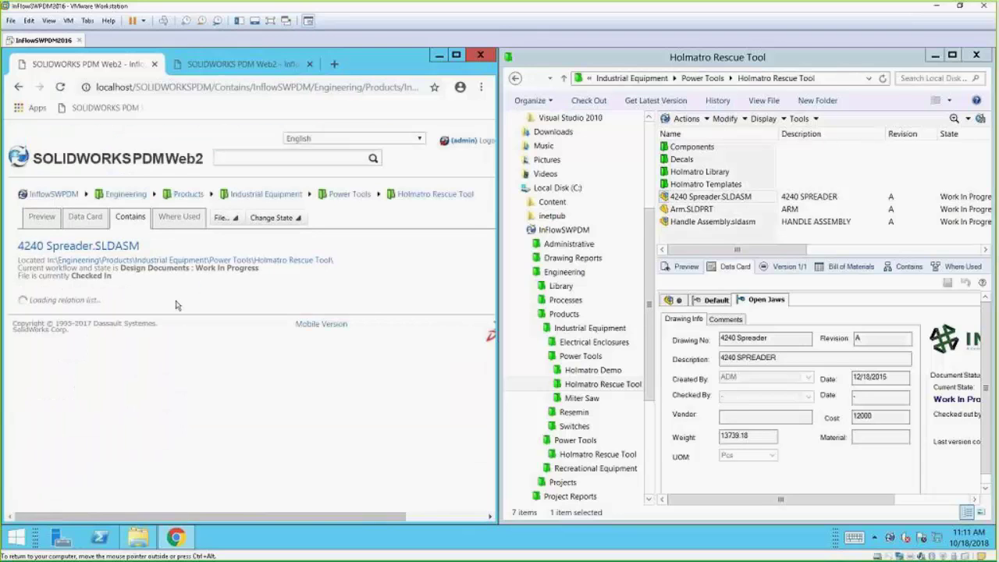
left_click(899, 270)
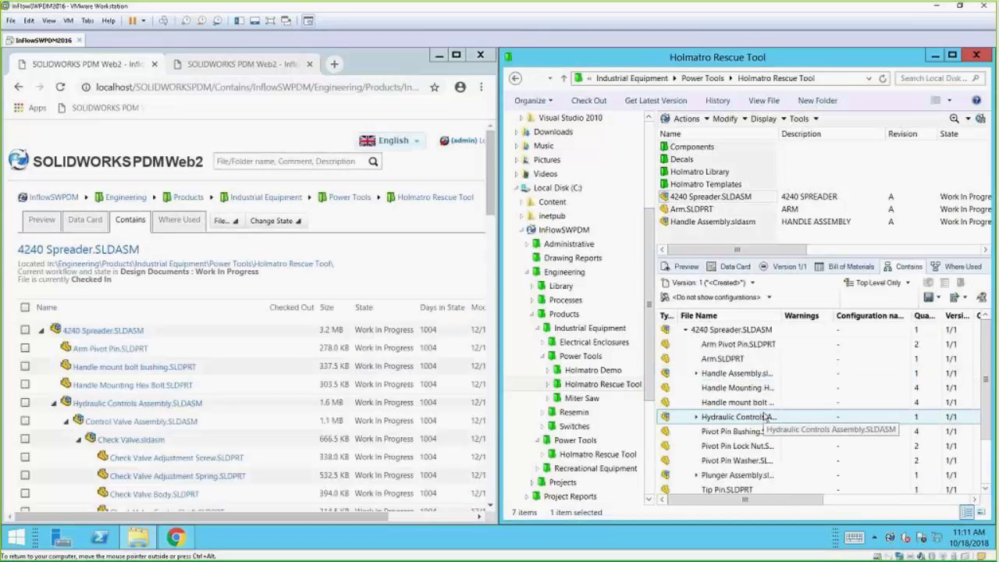
scroll(321, 316, "down", 3)
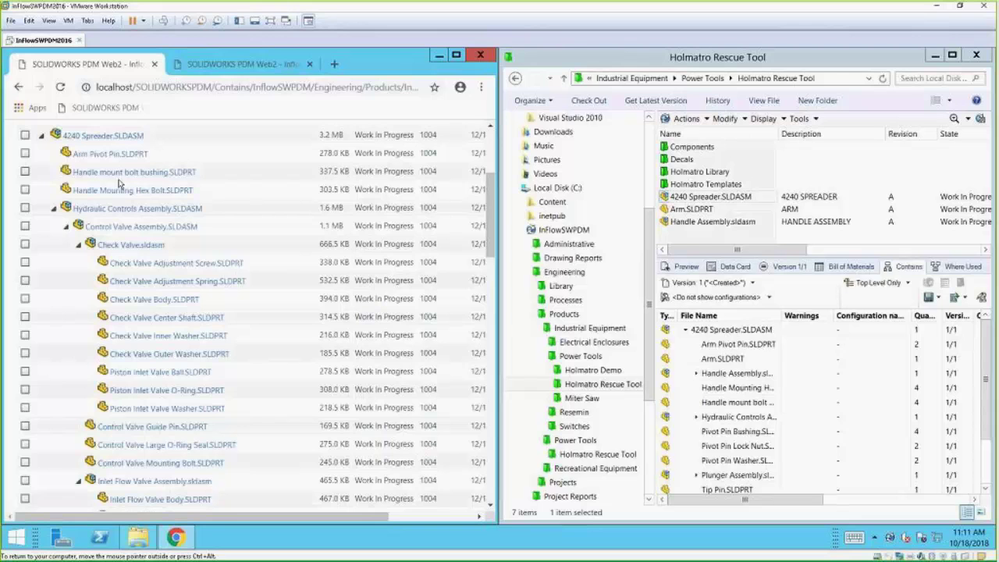
Step: Select Arm Pivot Pin in the vault list and open the Arm Pivot Pin.SLDPRT page in Web2
left_click(749, 345)
key("Down")
key("Down")
key("Down")
key("Down")
key("Down")
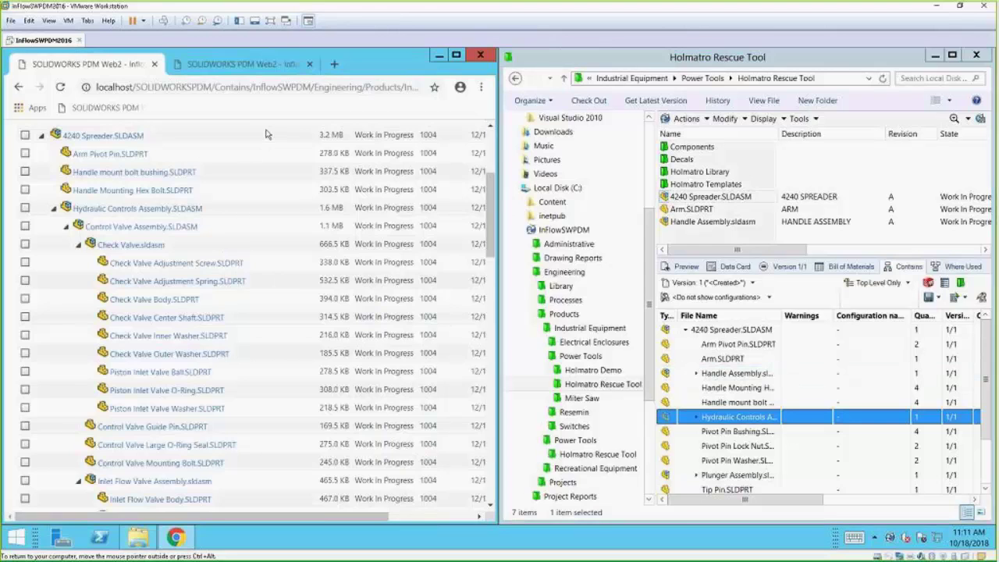
scroll(265, 134, "up", 3)
scroll(191, 379, "down", 2)
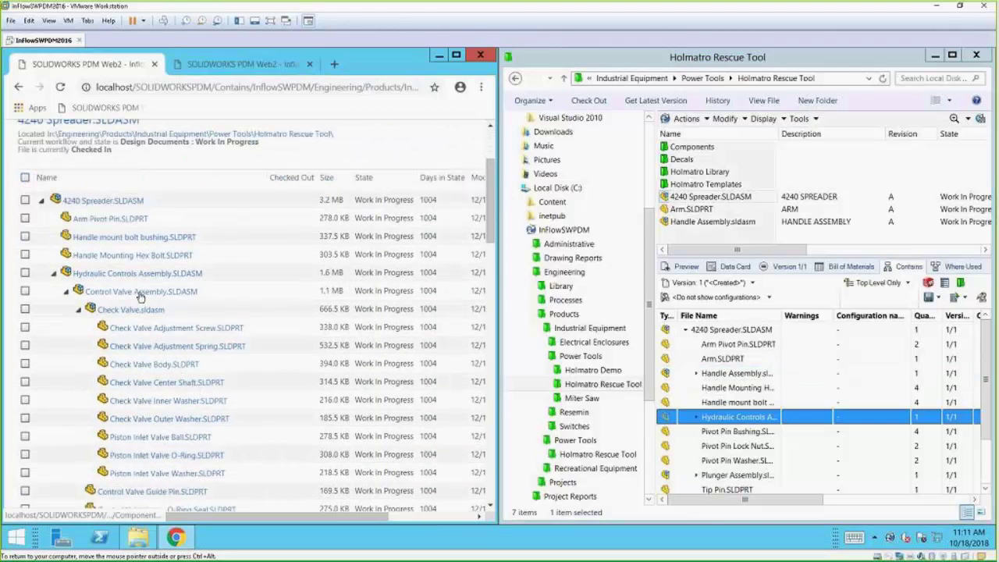
left_click(110, 219)
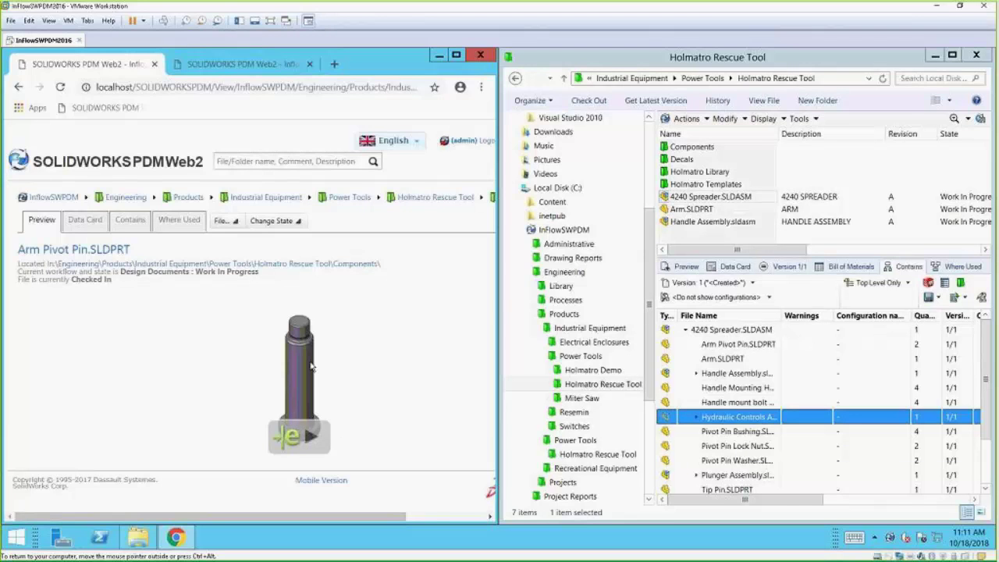
Step: Load the pin's interactive 3D preview and show its Where Used list, 4240 Spreader.SLDASM, in Web2 and the vault
left_click(298, 437)
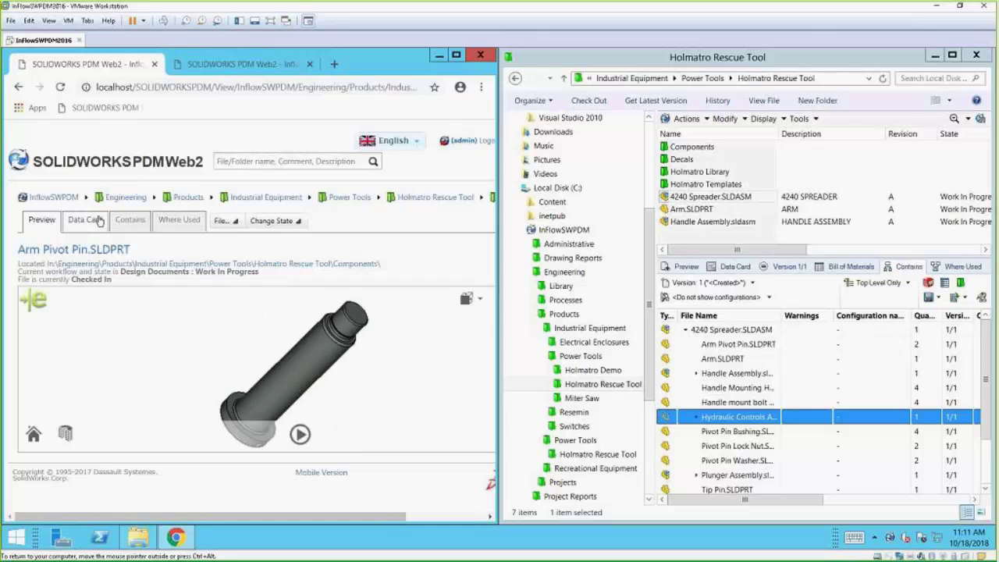
left_click(185, 222)
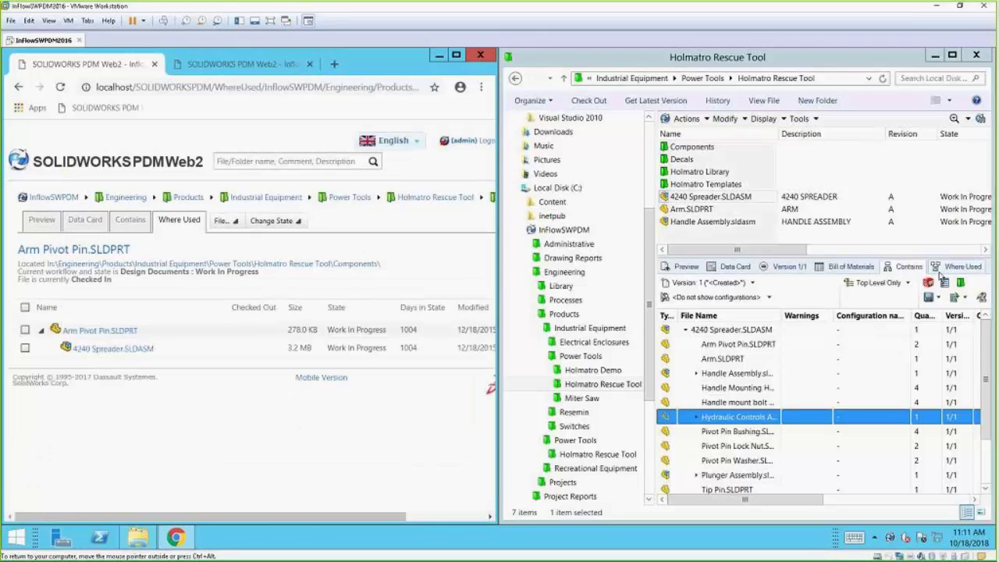
left_click(941, 267)
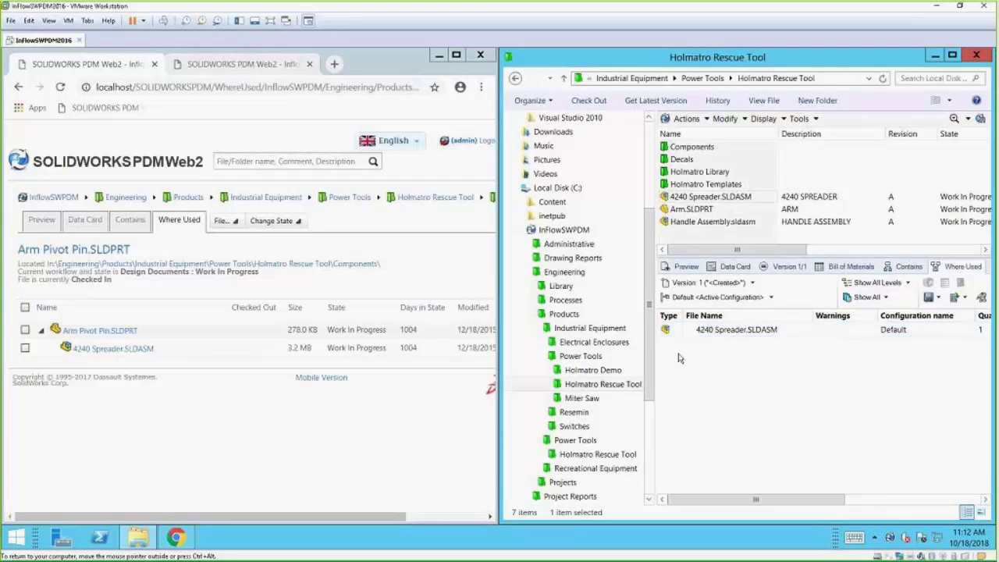
left_click(234, 221)
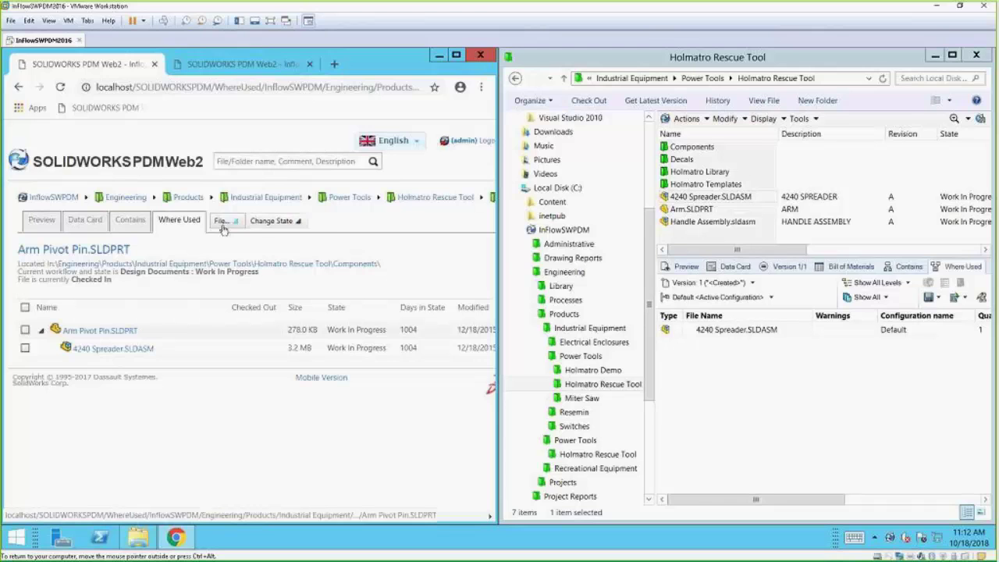
Step: Review the Arm Pivot Pin's File actions and Change State transitions in Web2
left_click(222, 223)
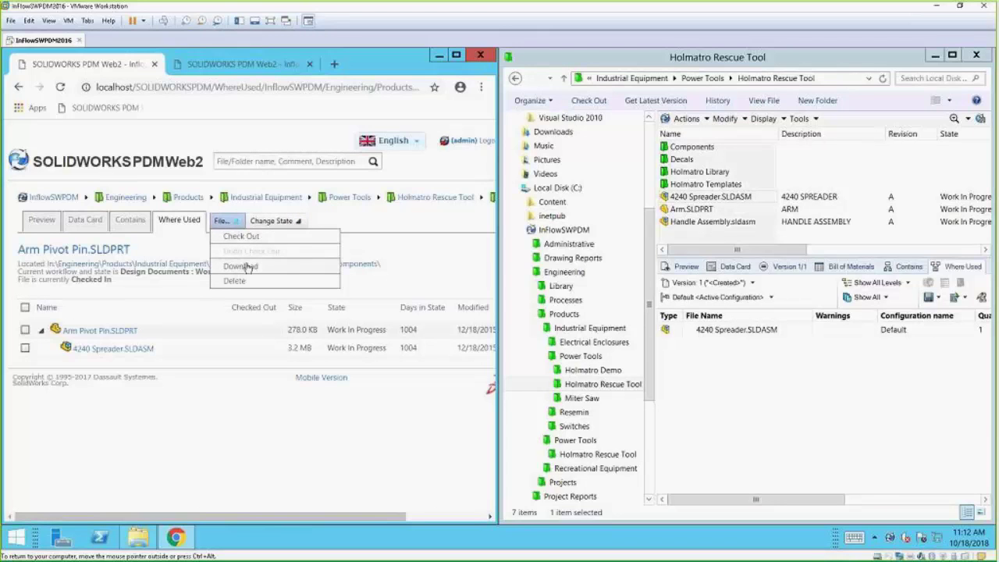
left_click(278, 222)
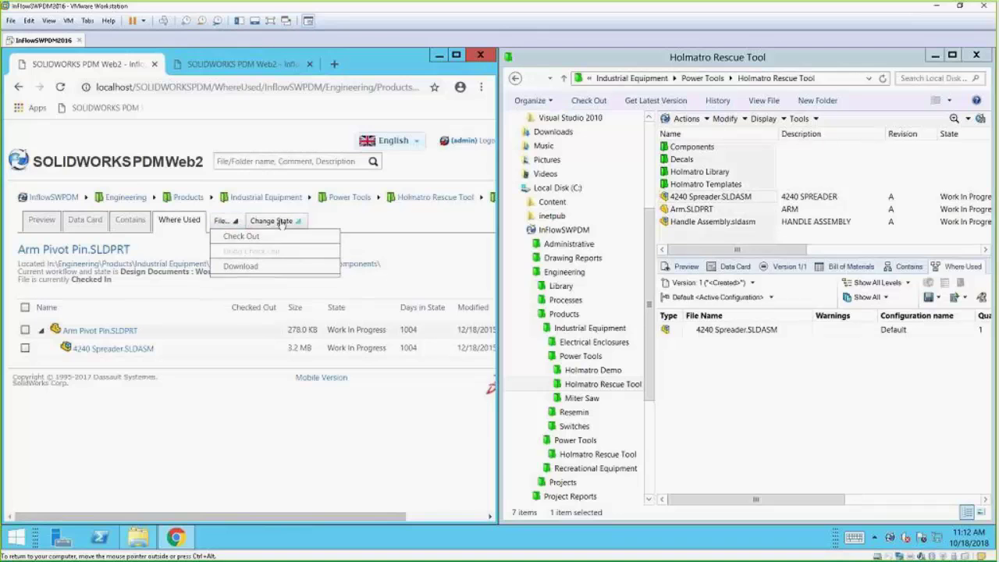
left_click(224, 221)
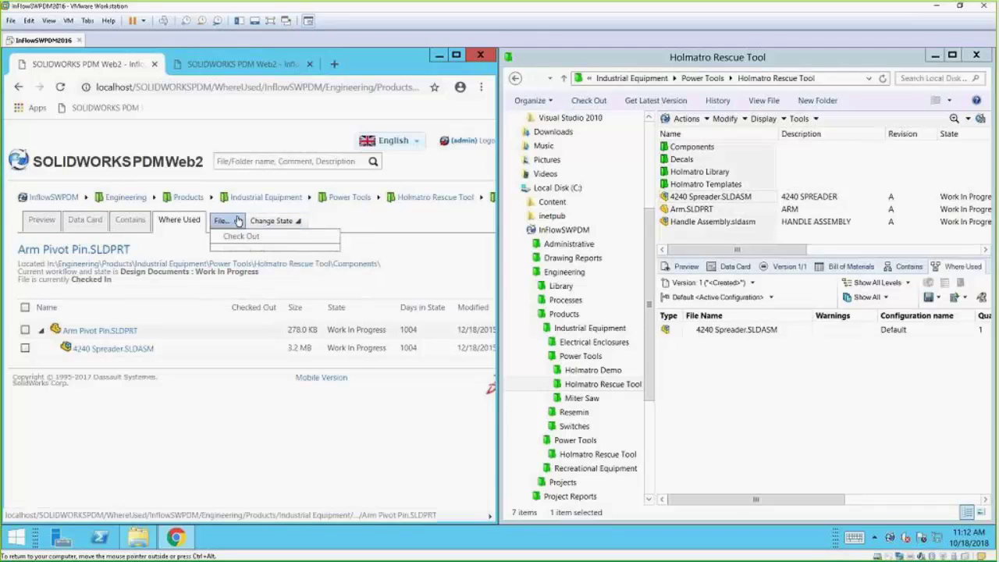
left_click(223, 221)
left_click(272, 222)
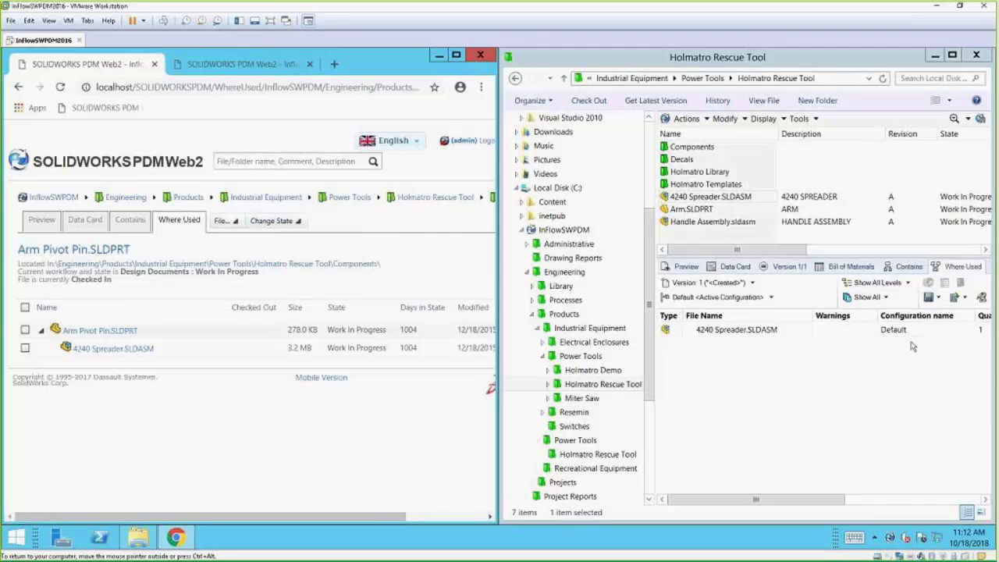
Step: Switch the vault window to the data card and launch SOLIDWORKS PDM Administration
left_click(736, 269)
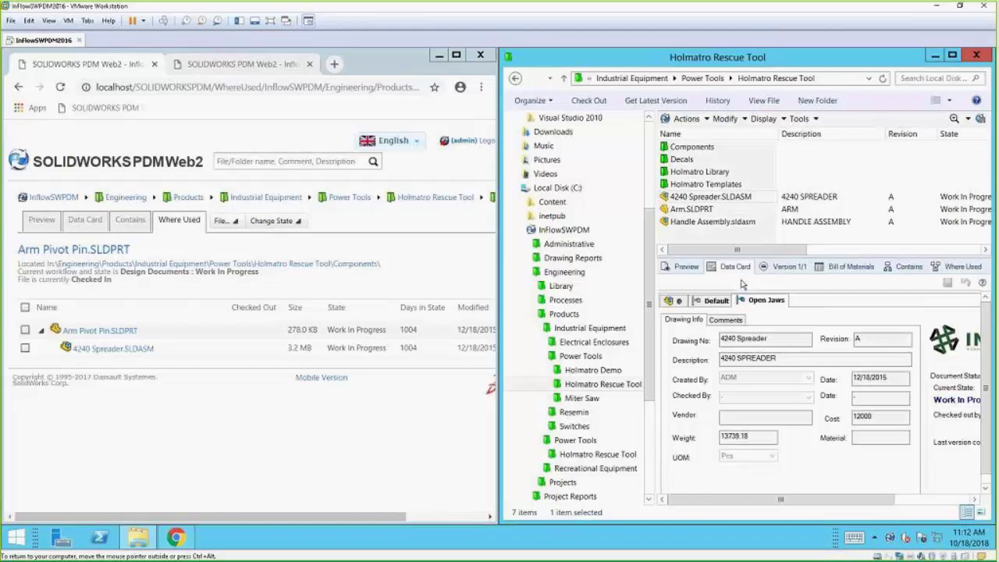
left_click_drag(802, 249, 837, 249)
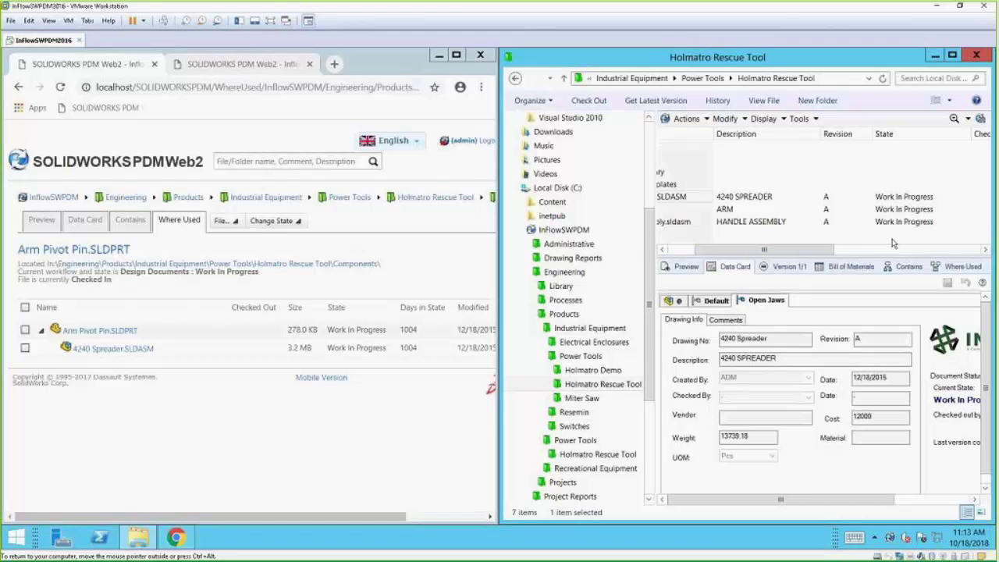
left_click(24, 539)
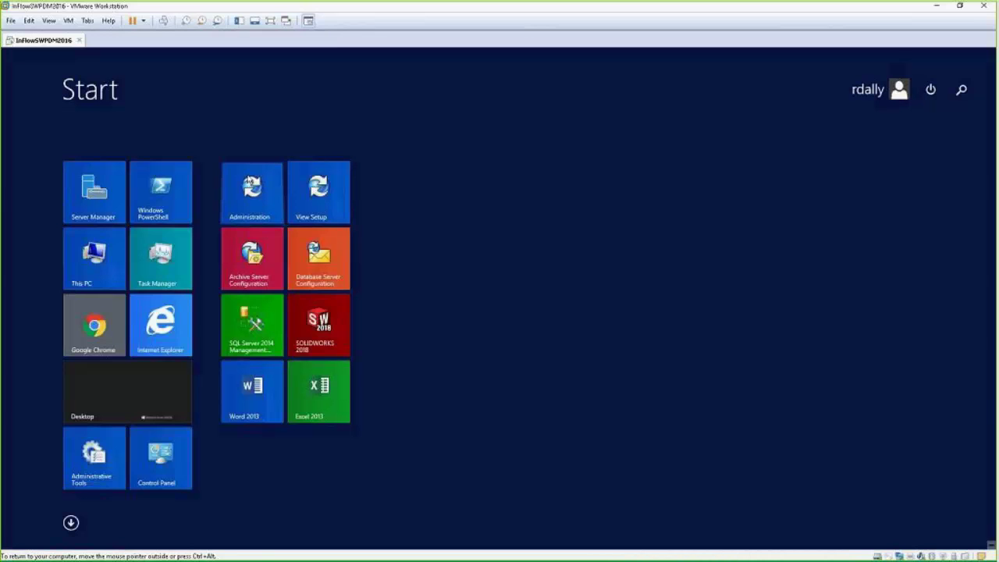
left_click(253, 185)
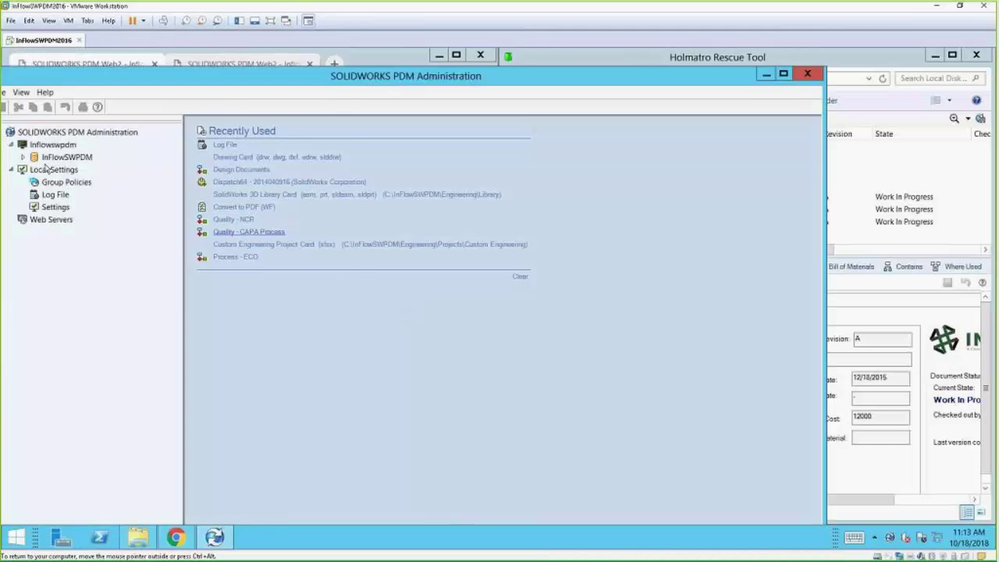
Step: Log in to the InFlowSWPDM vault in Administration and bring the vault folder window back
left_click(28, 157)
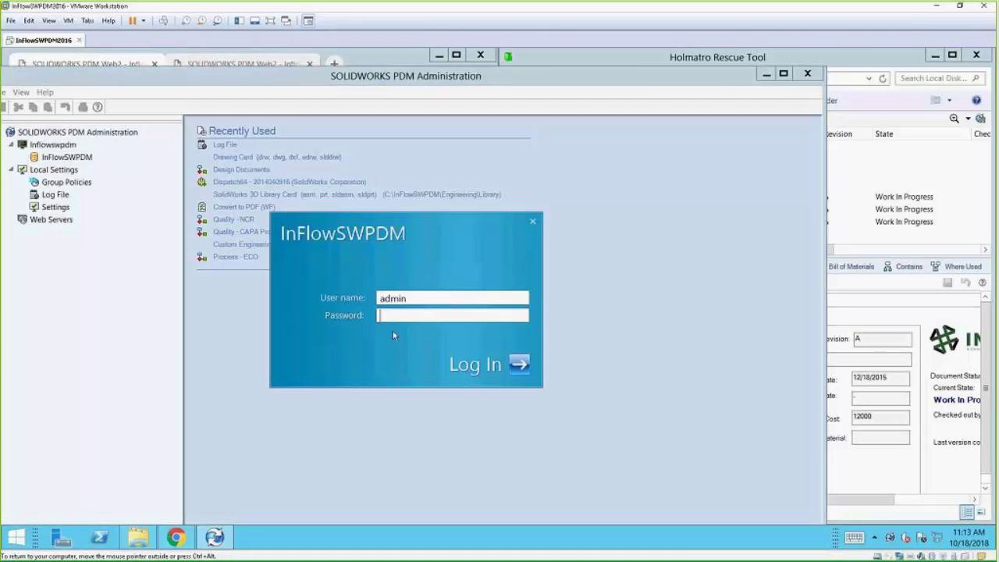
key("Return")
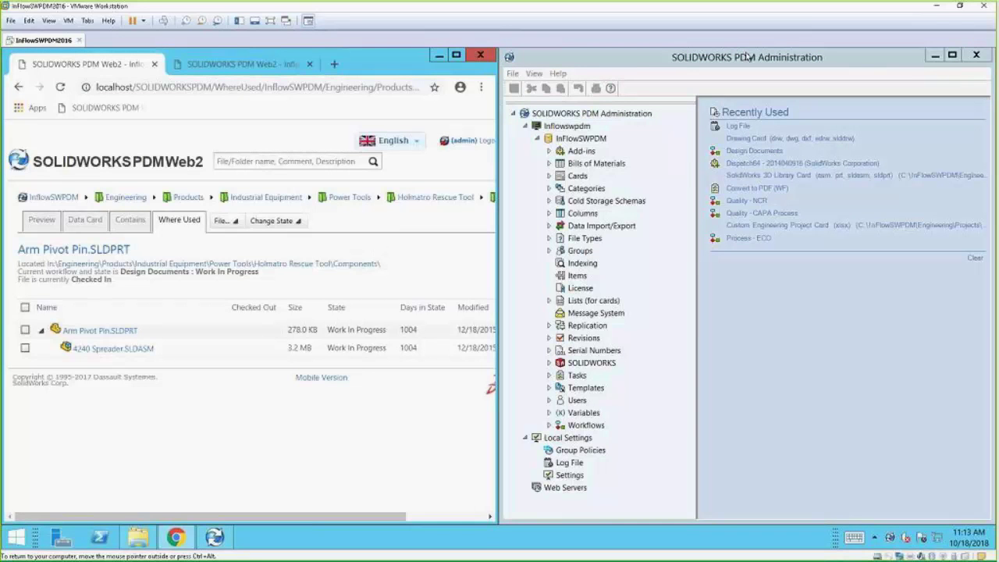
left_click(933, 56)
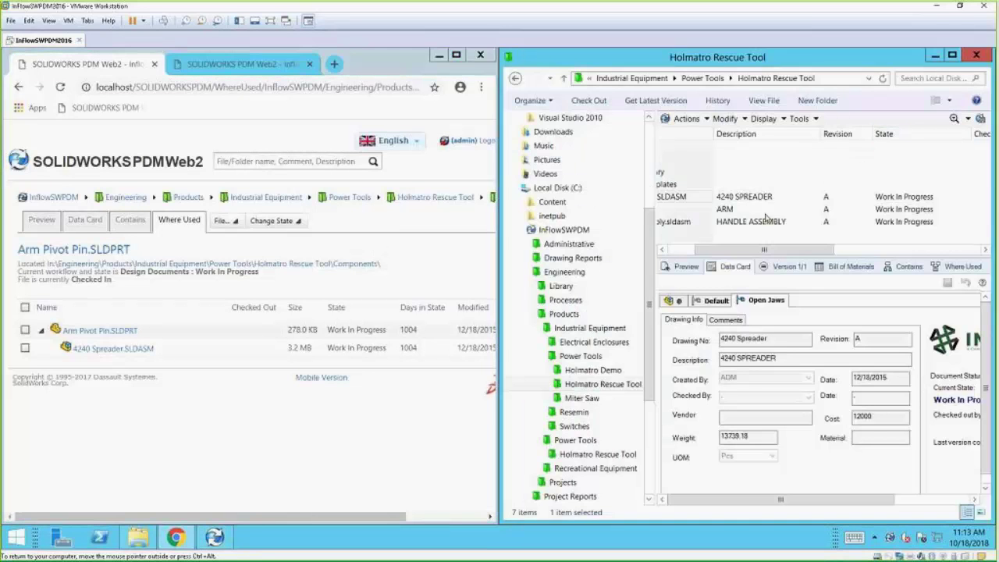
left_click_drag(736, 250, 712, 250)
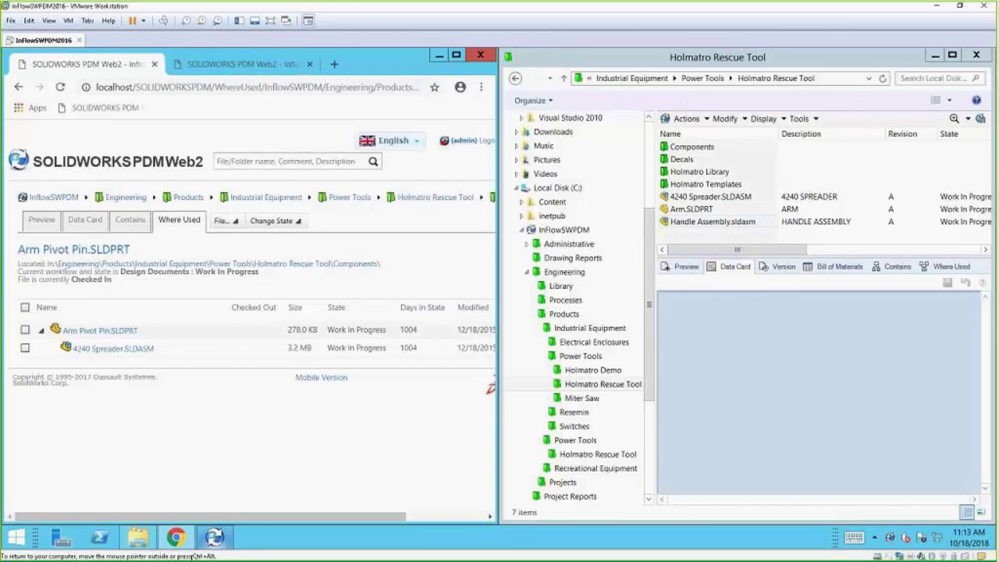
Step: Restore PDM Administration, expand Workflows and open the Design Documents workflow diagram
left_click(215, 537)
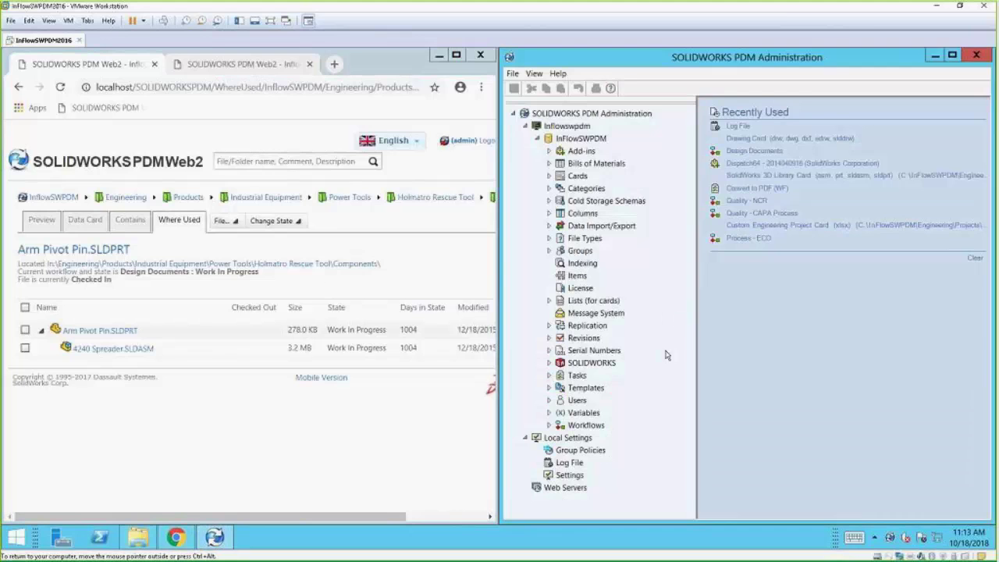
left_click(550, 426)
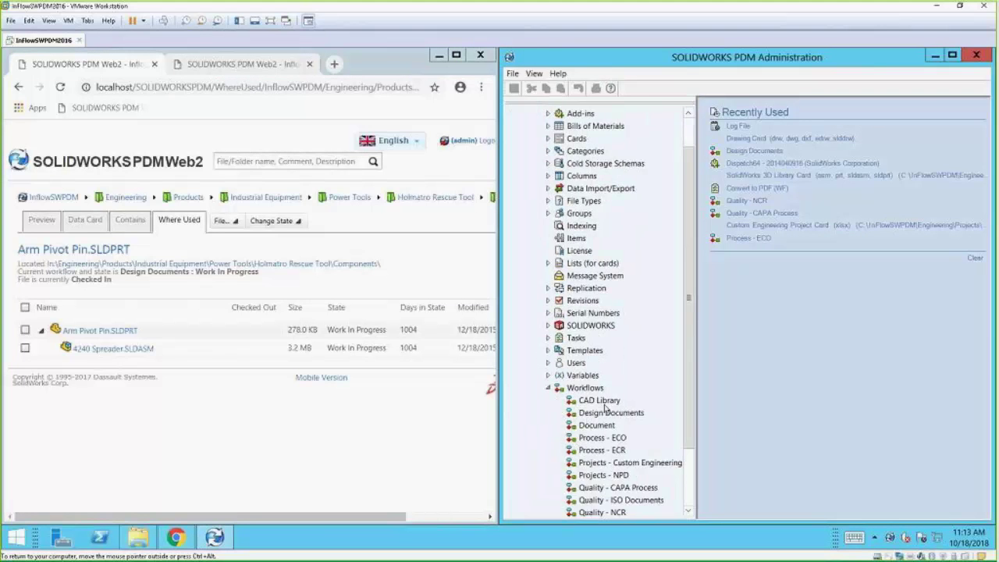
left_click(602, 417)
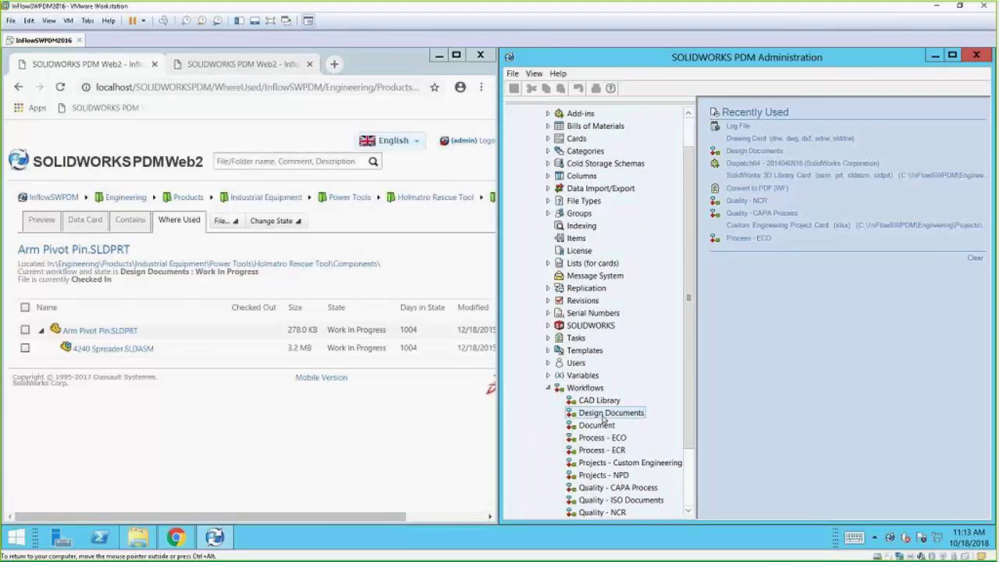
double_click(602, 420)
left_click_drag(771, 518, 812, 518)
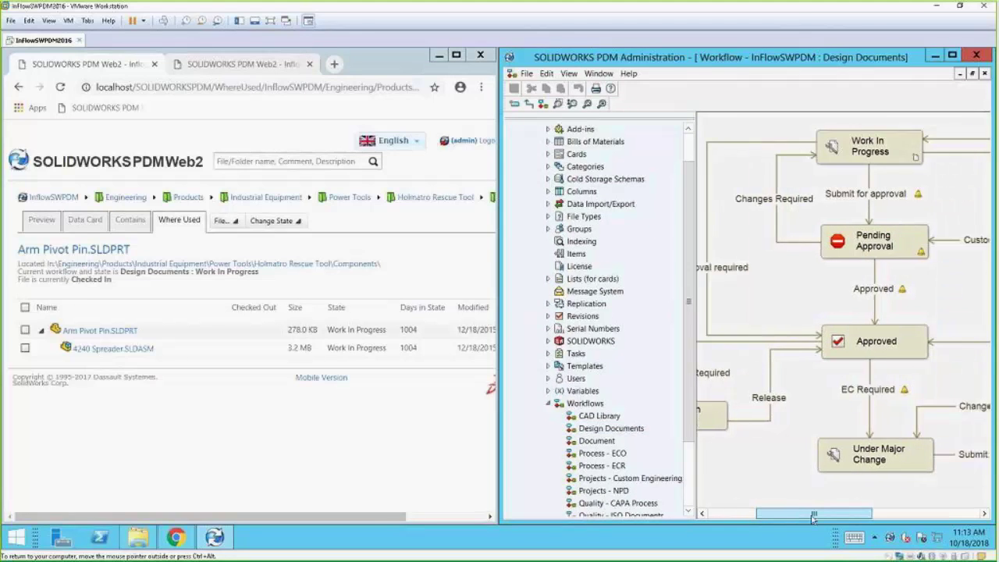
Step: Zoom the diagram and nudge the Approved transition label after Pending Approval slightly up-right
scroll(781, 281, "up", 1)
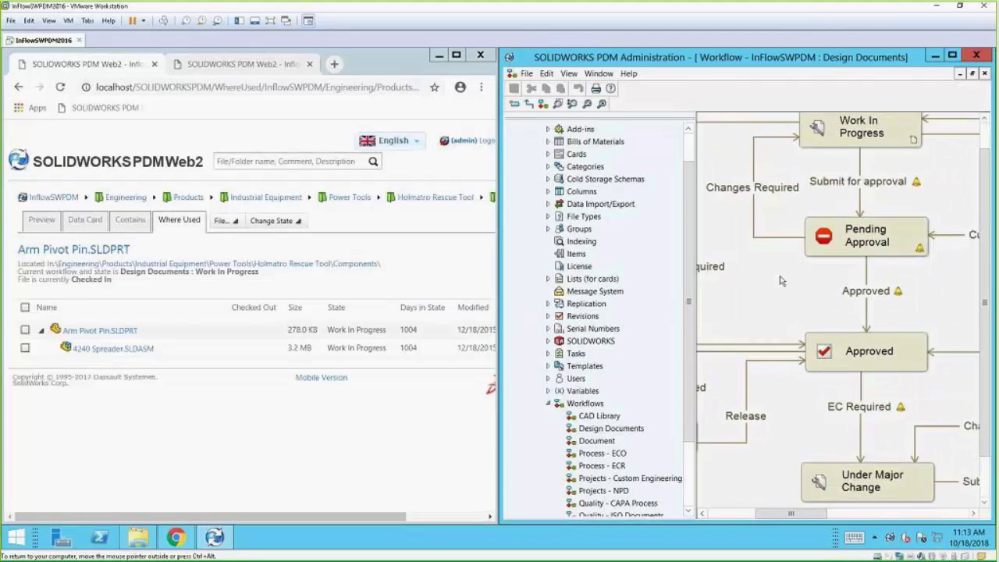
scroll(781, 280, "down", 5)
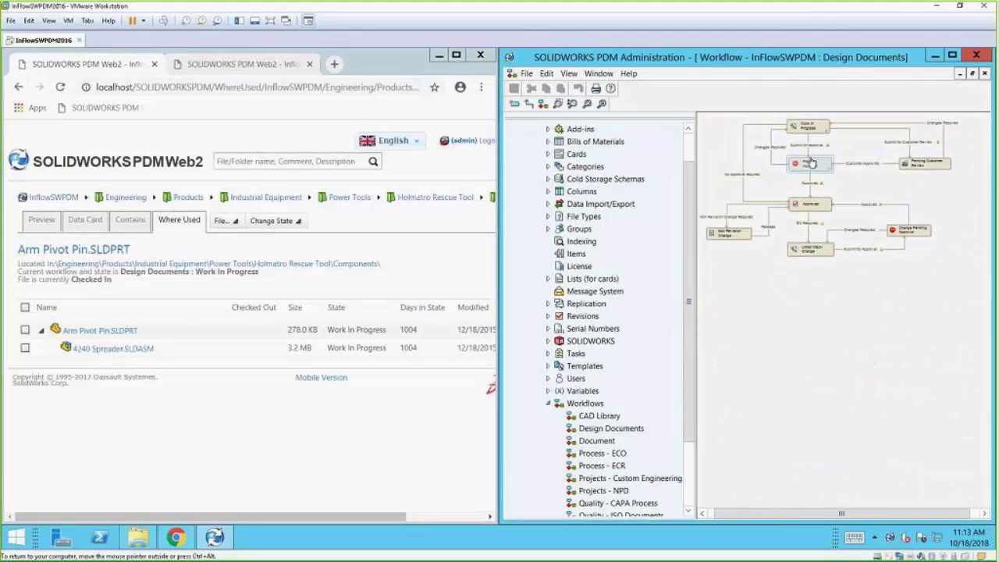
scroll(802, 141, "up", 2)
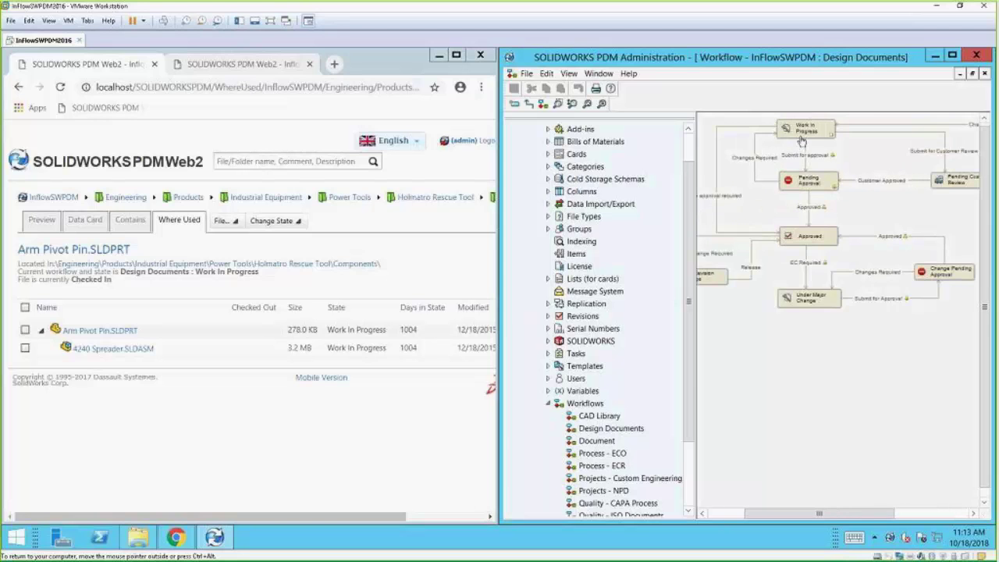
scroll(801, 140, "up", 2)
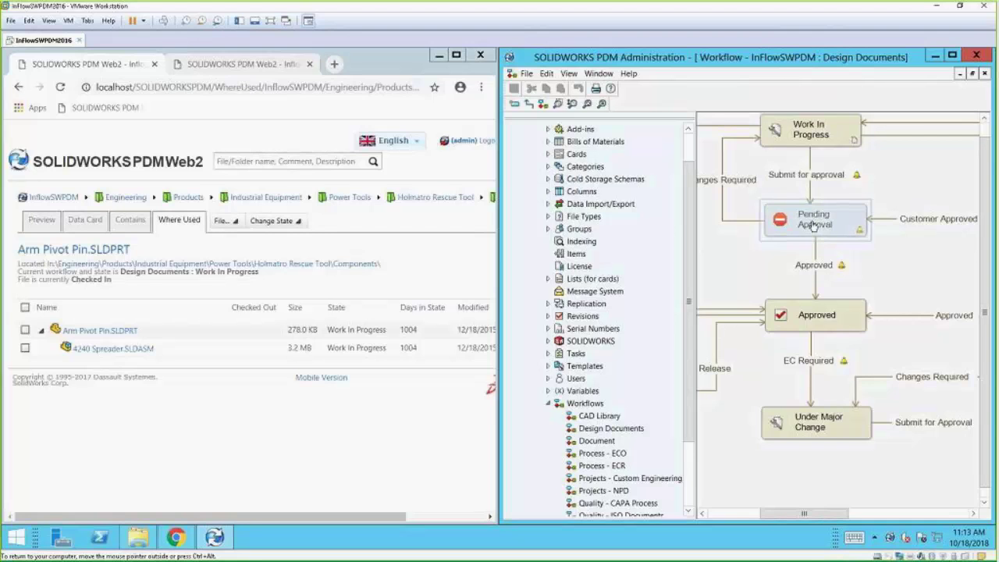
left_click(813, 264)
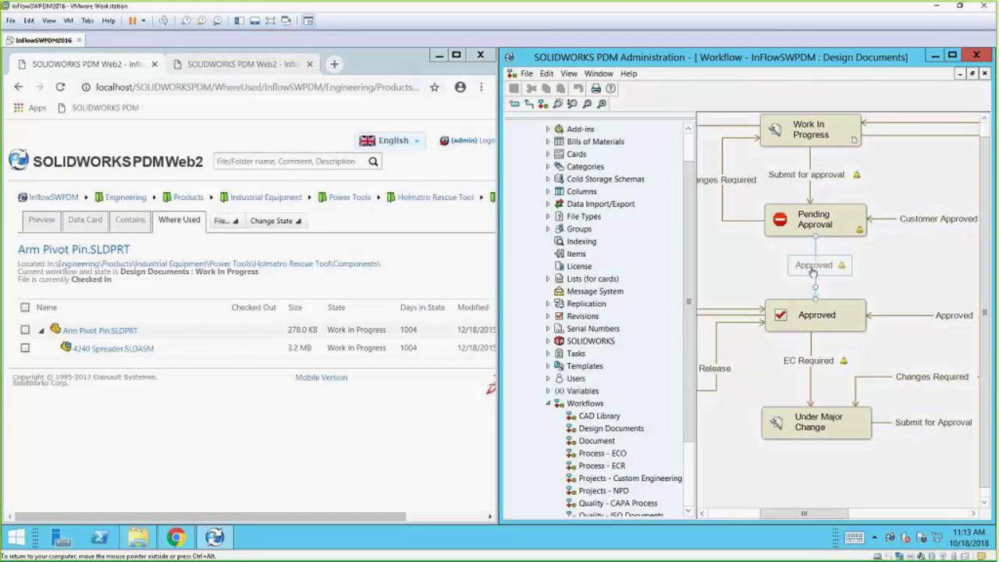
left_click_drag(831, 259, 832, 255)
Step: Select the Approved state, then return to Web2 and view the part's available state changes
left_click(816, 320)
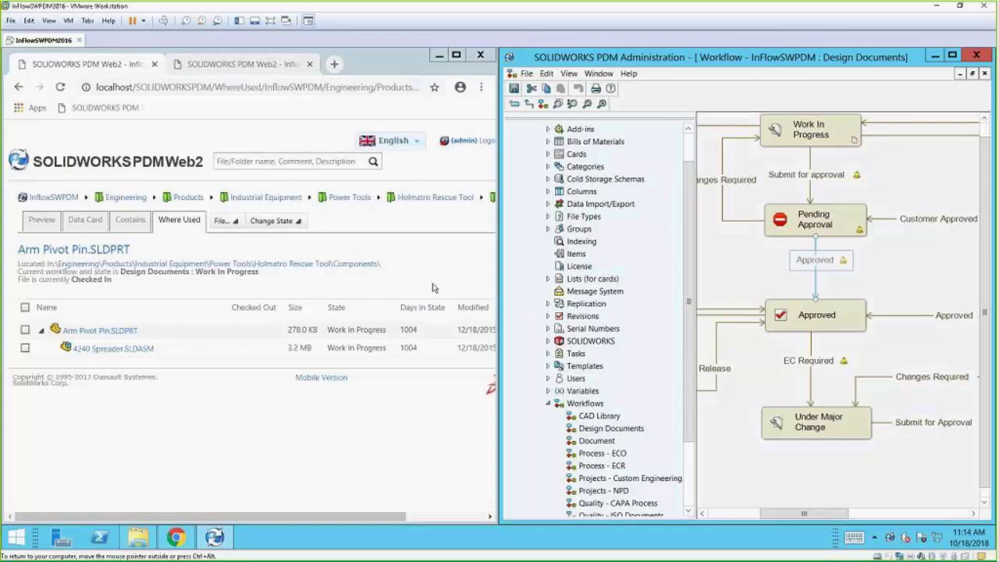
left_click(434, 288)
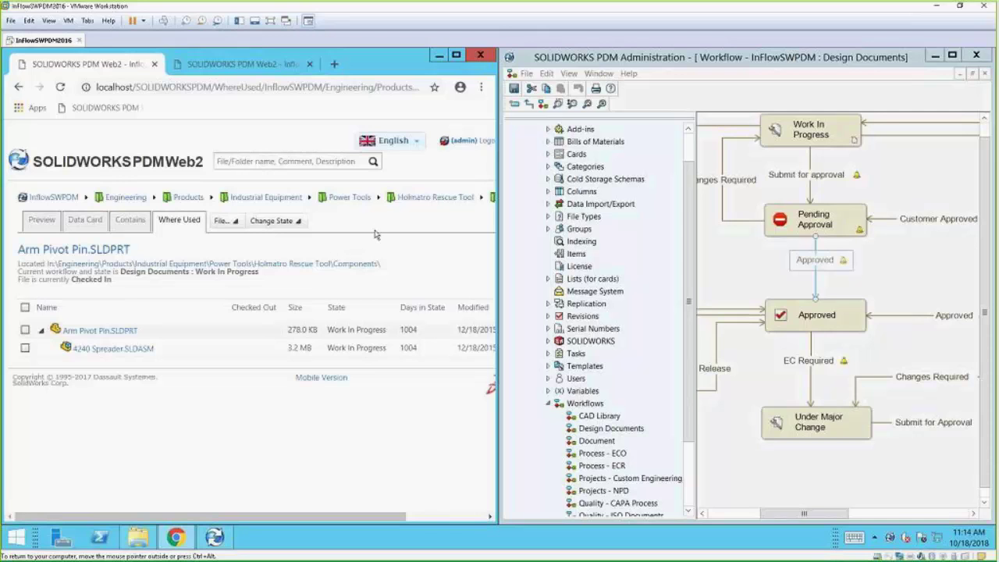
left_click(303, 222)
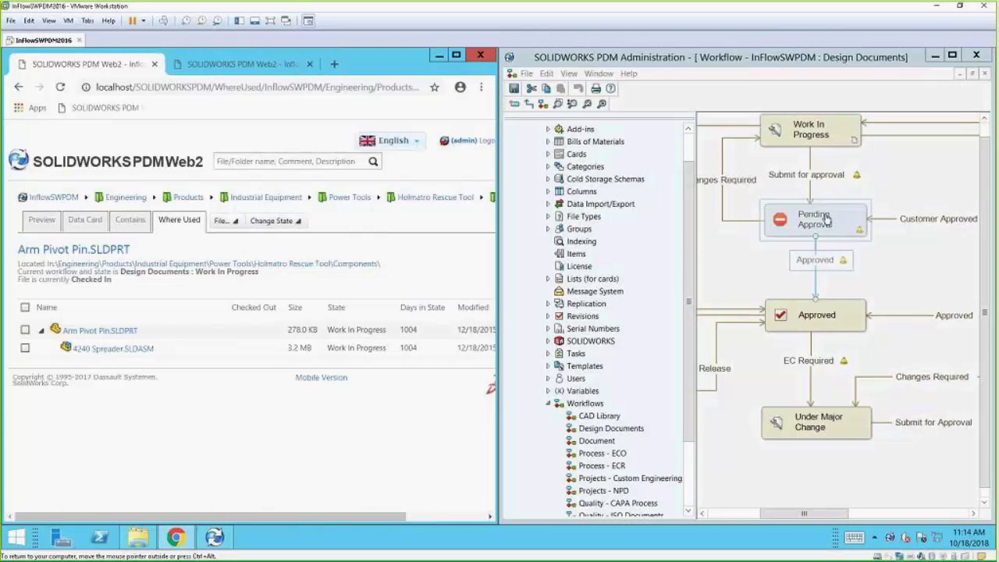
scroll(899, 190, "down", 2)
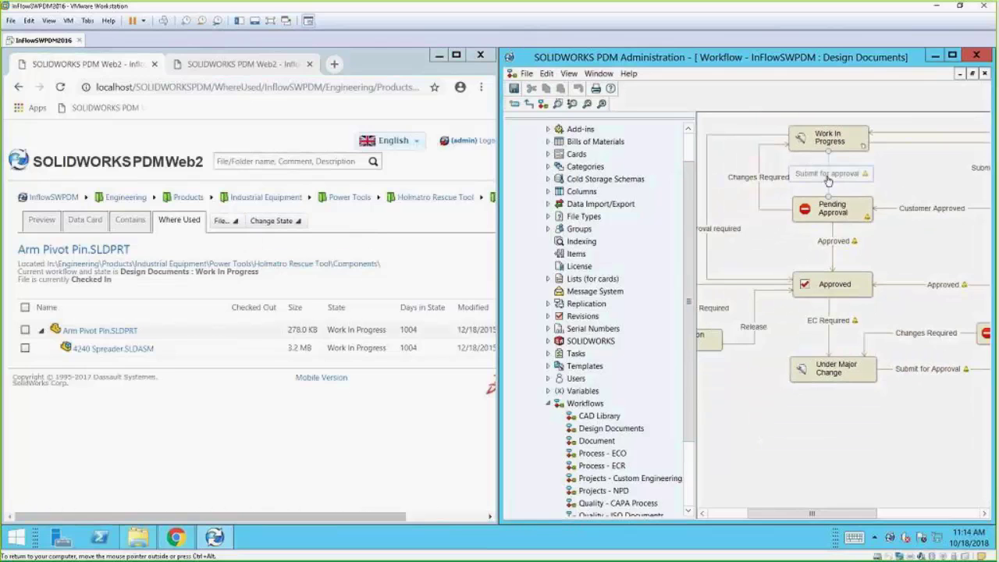
left_click_drag(814, 515, 874, 515)
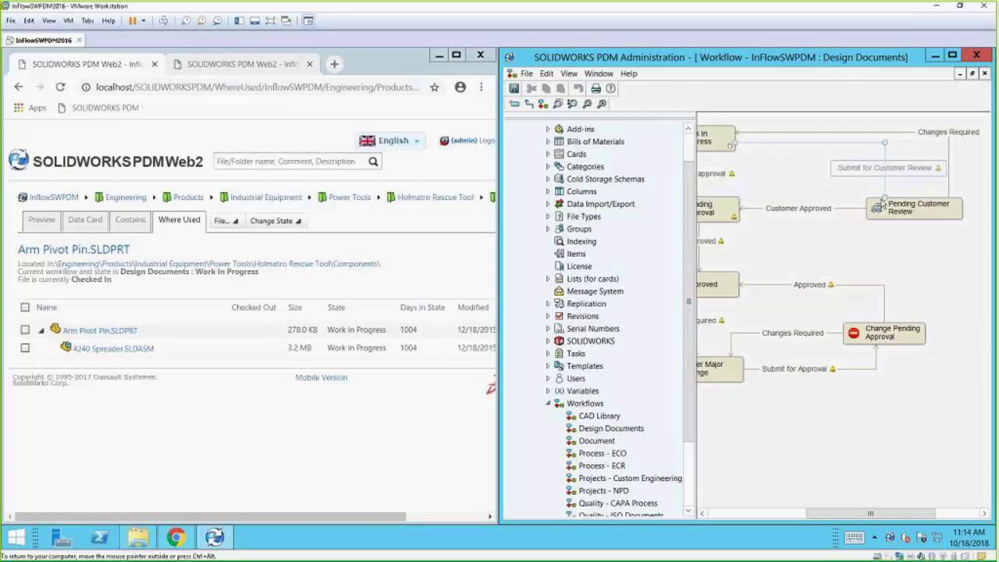
left_click_drag(851, 515, 752, 515)
left_click(798, 234)
left_click(839, 294)
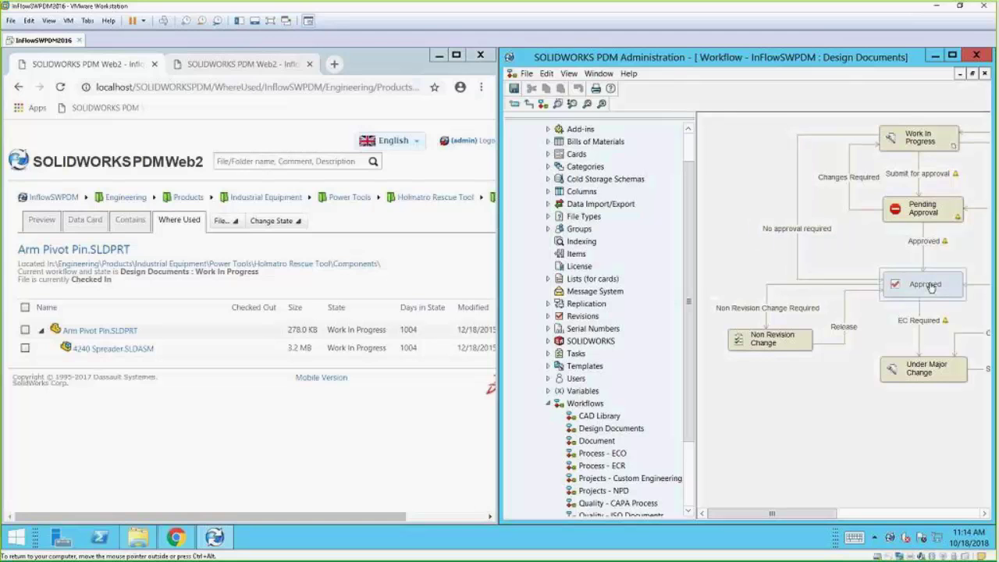
left_click(277, 221)
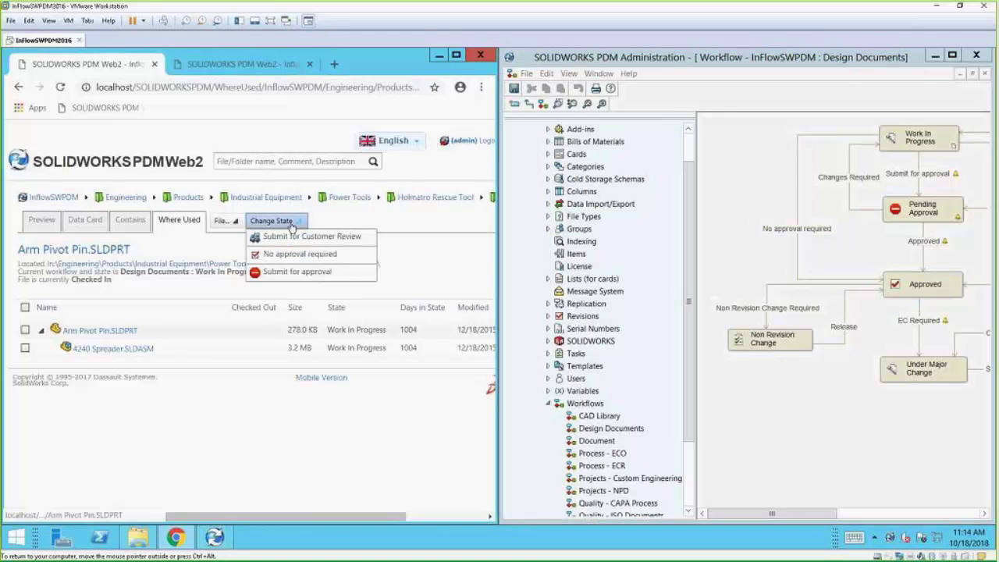
left_click(915, 175)
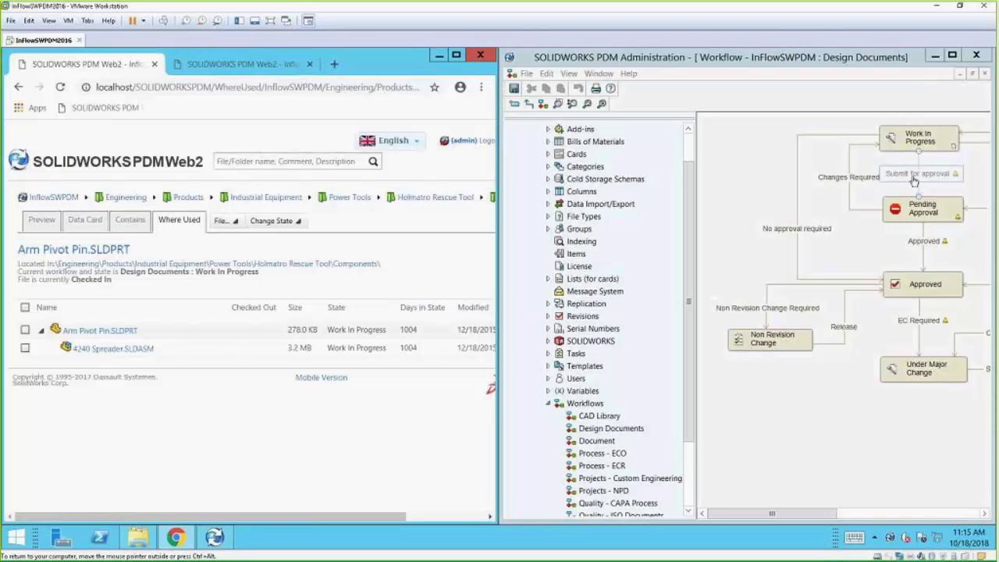
scroll(917, 180, "right", 3)
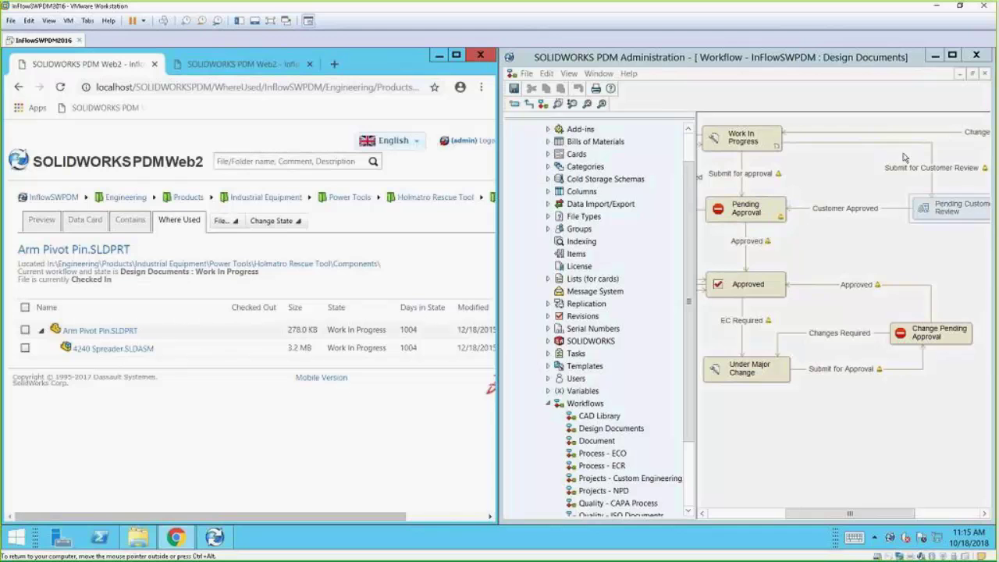
Step: Browse the Process - ECO and Projects - Custom Engineering workflows, then open Quality - CAPA Process zoomed out fully
double_click(607, 456)
scroll(804, 181, "up", 2)
scroll(804, 181, "down", 3)
scroll(804, 181, "down", 4)
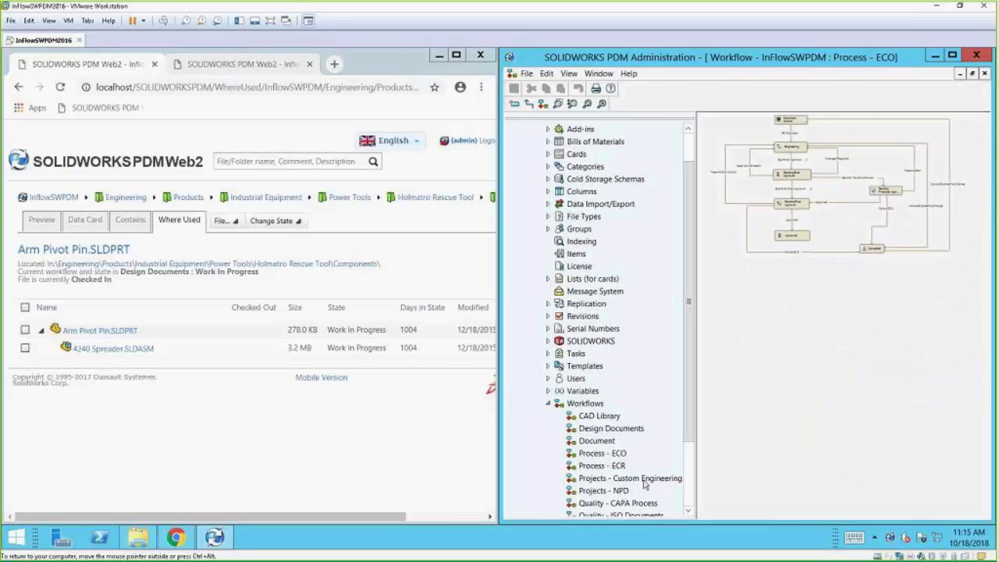
left_click(604, 478)
scroll(609, 484, "up", 1)
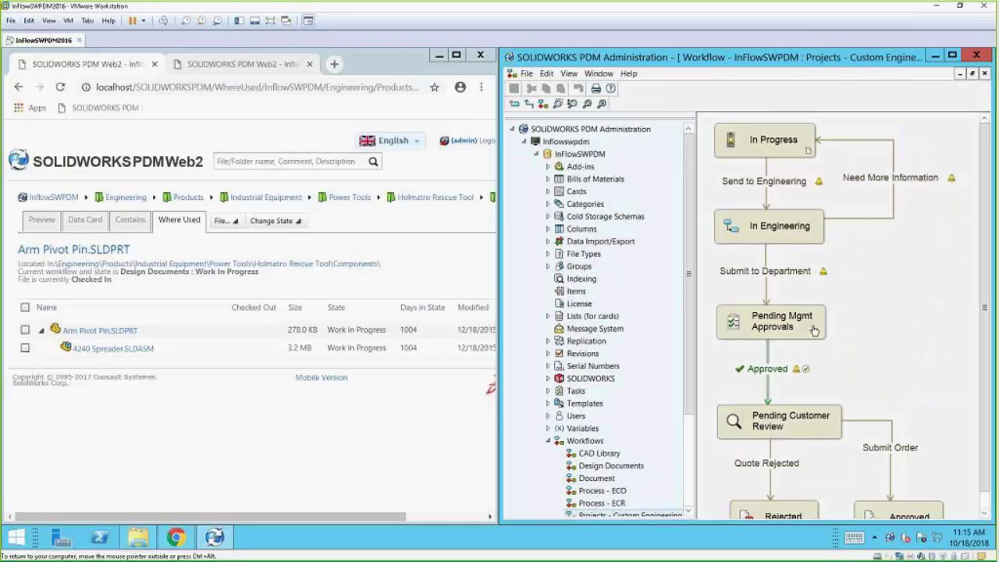
scroll(732, 344, "down", 1)
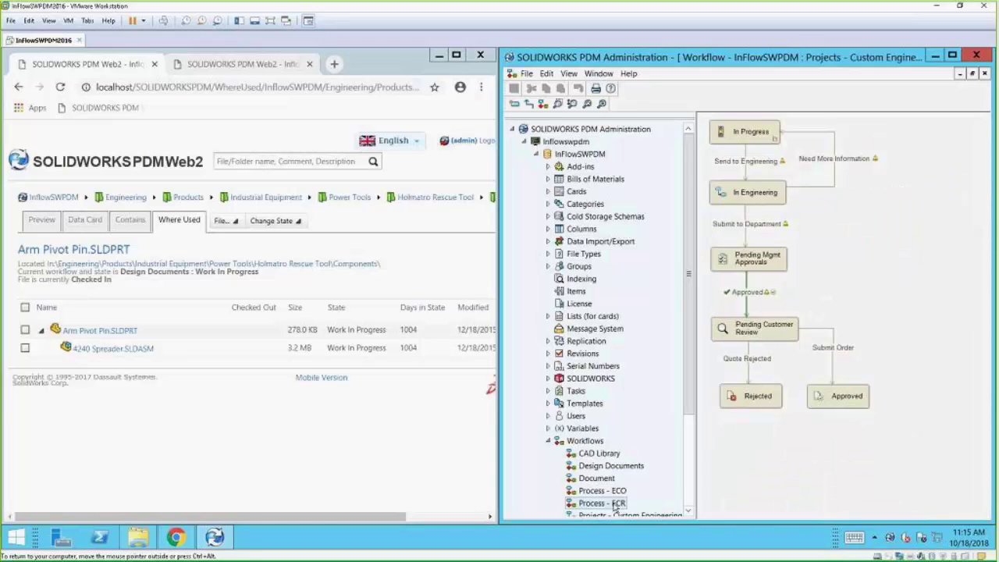
scroll(593, 499, "down", 3)
left_click(616, 415)
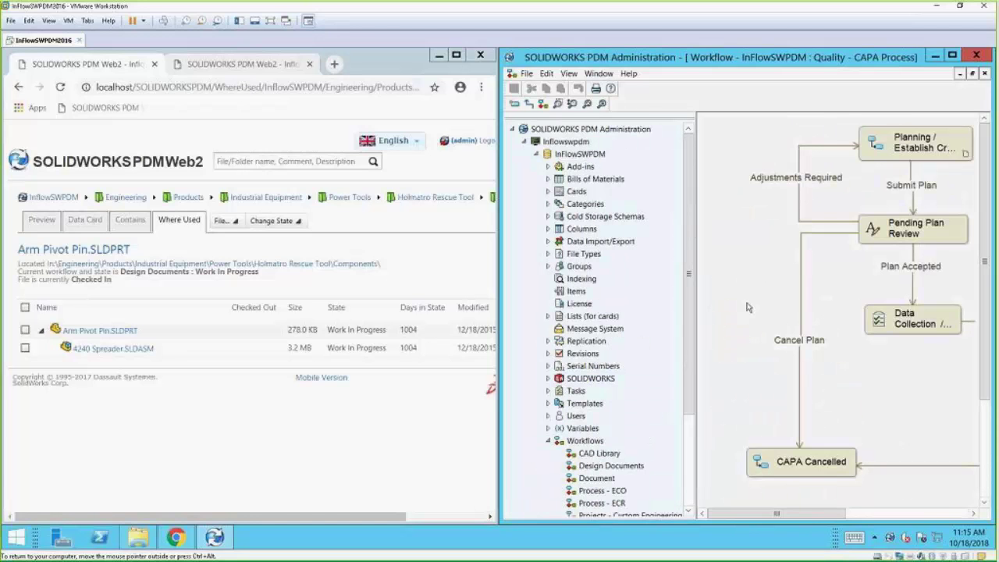
scroll(789, 328, "down", 4)
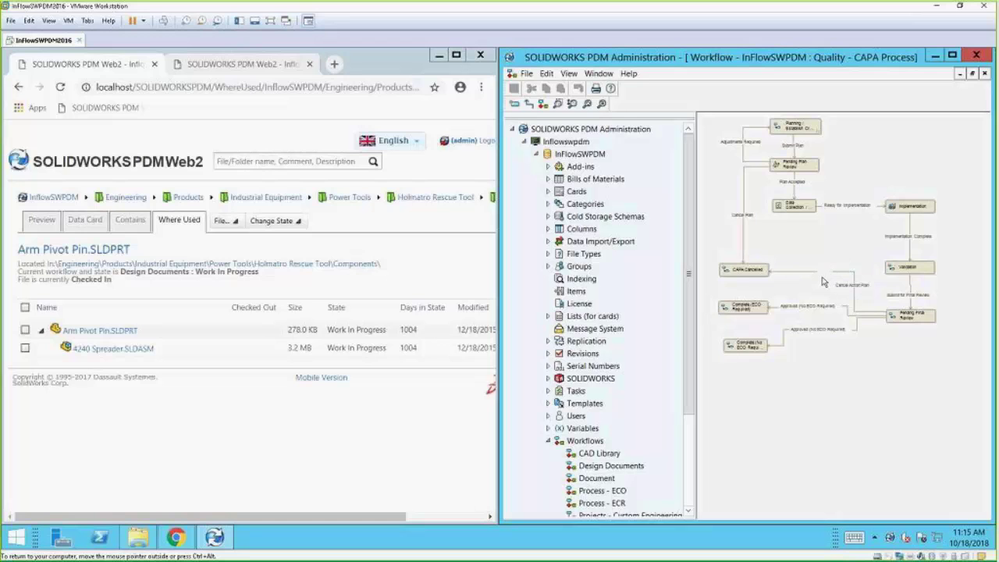
scroll(692, 410, "down", 3)
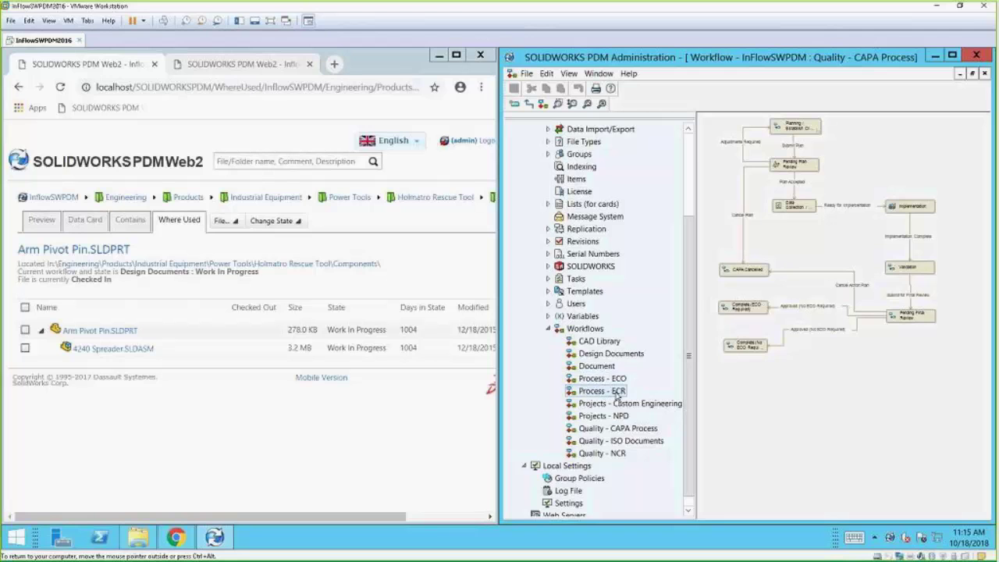
Step: Submit Arm Pivot Pin for approval with the comment 'Hey team, please review this and approve it for release.'
double_click(612, 355)
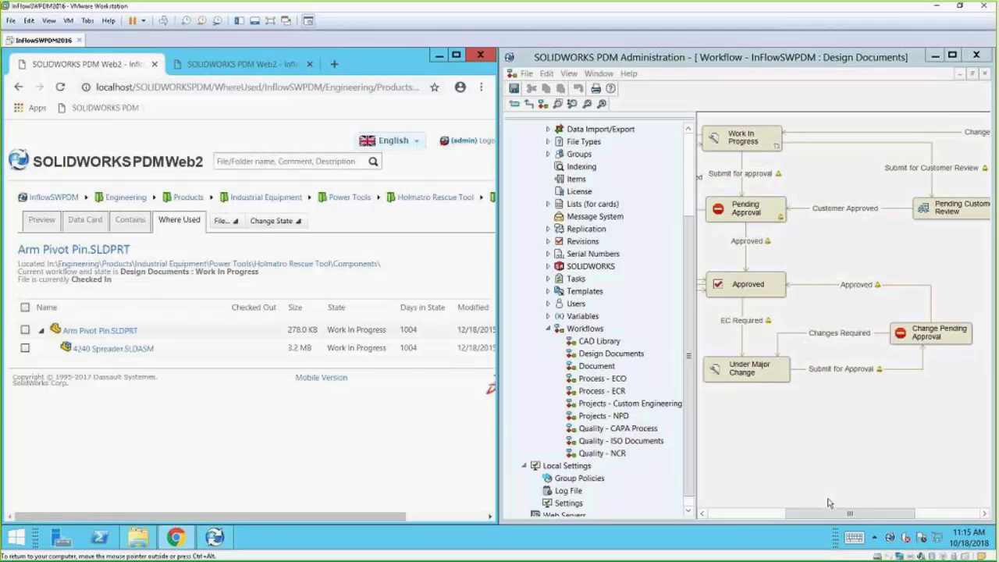
left_click_drag(828, 514, 797, 513)
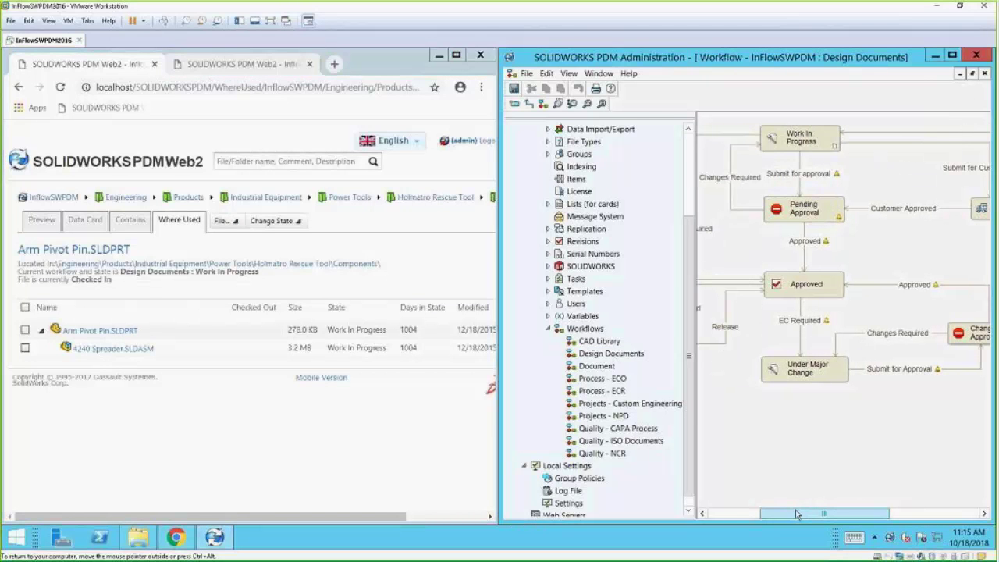
left_click(288, 223)
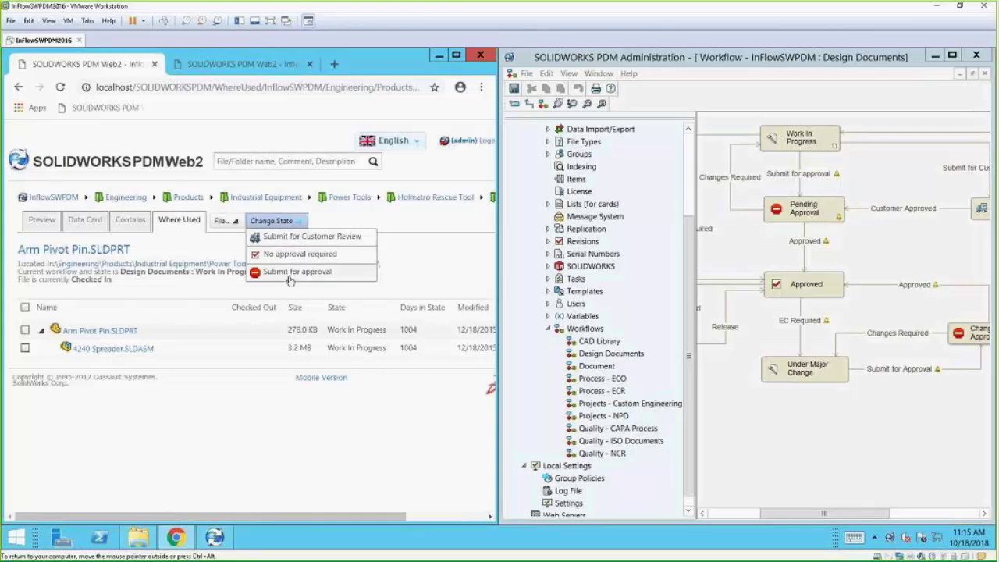
left_click(290, 271)
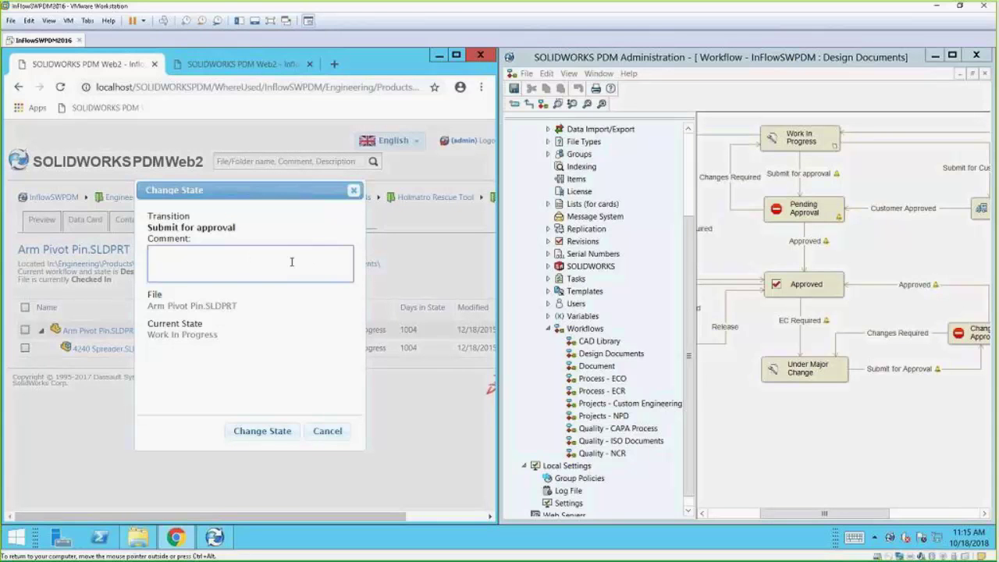
mouse_move(991, 4)
type("Hey team, please review t")
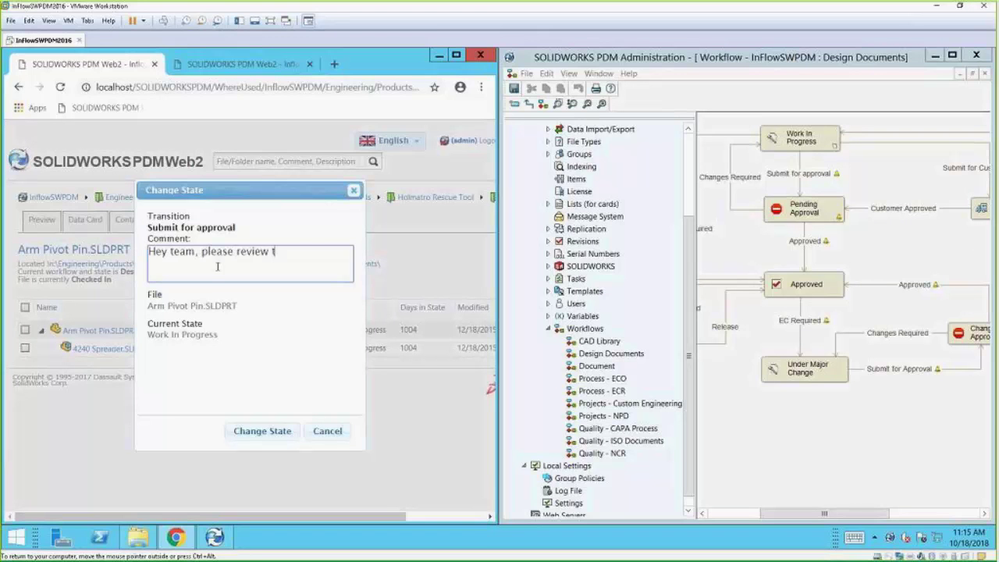
type("his and approve it for release.")
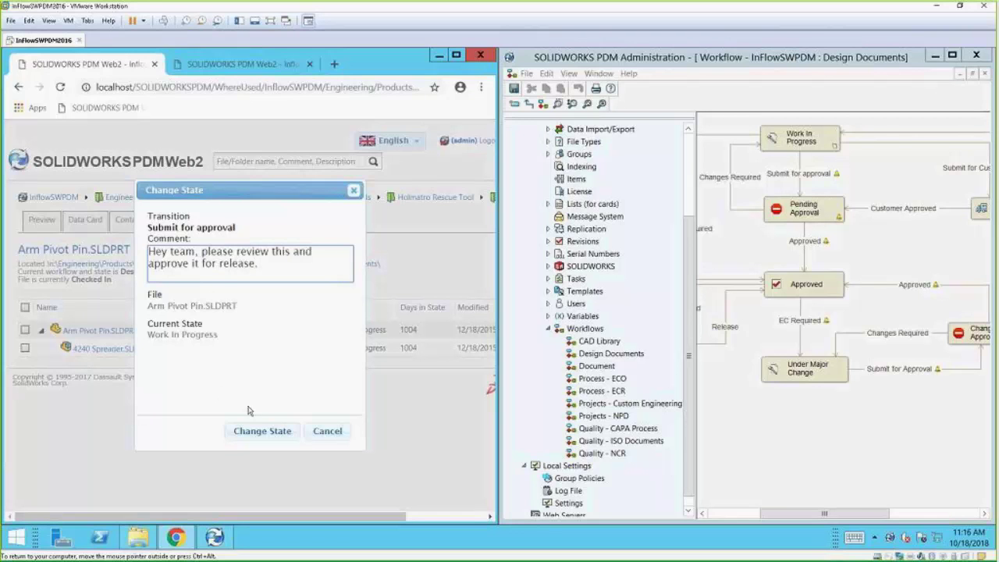
left_click(268, 435)
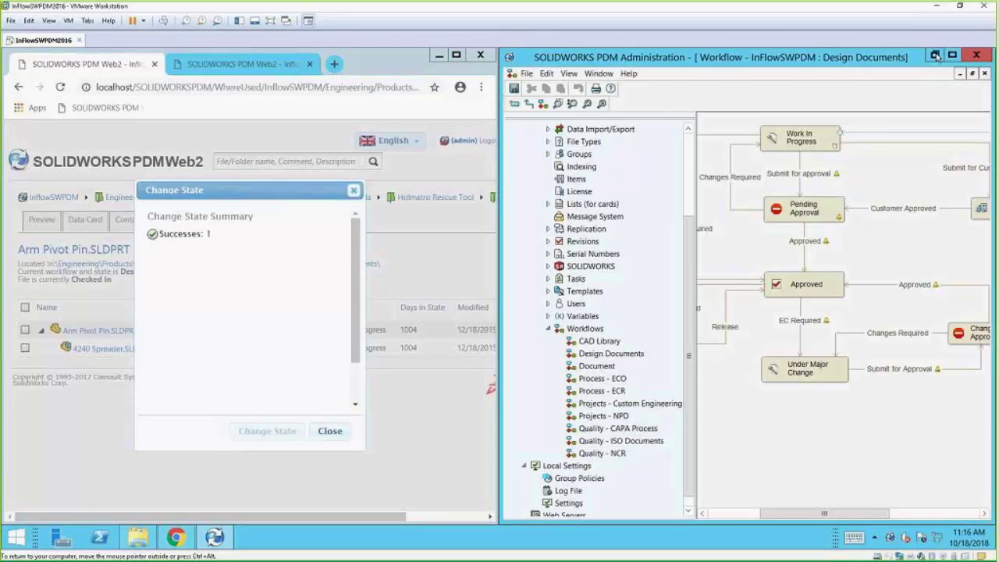
left_click(936, 56)
left_click(330, 431)
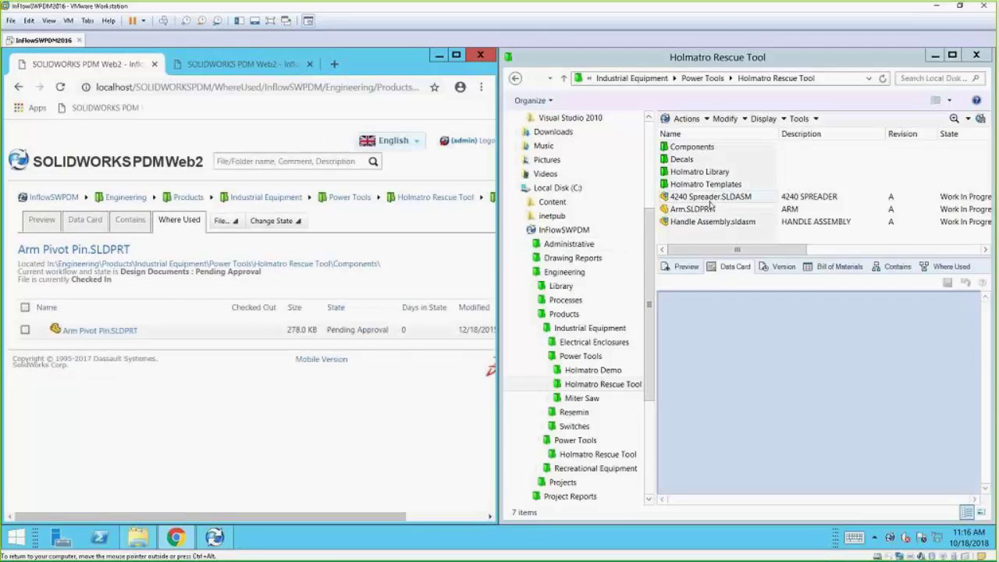
Step: Browse from 4240 Spreader's contents to Arm Pivot Pin's Components folder, showing Pending Approval at version 2/2
left_click(707, 198)
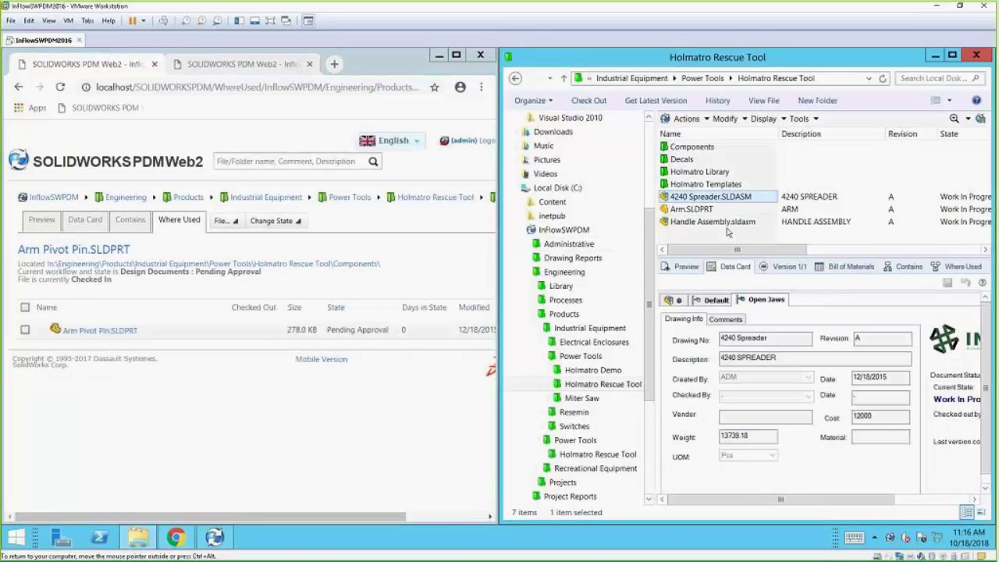
left_click(903, 266)
left_click(738, 347)
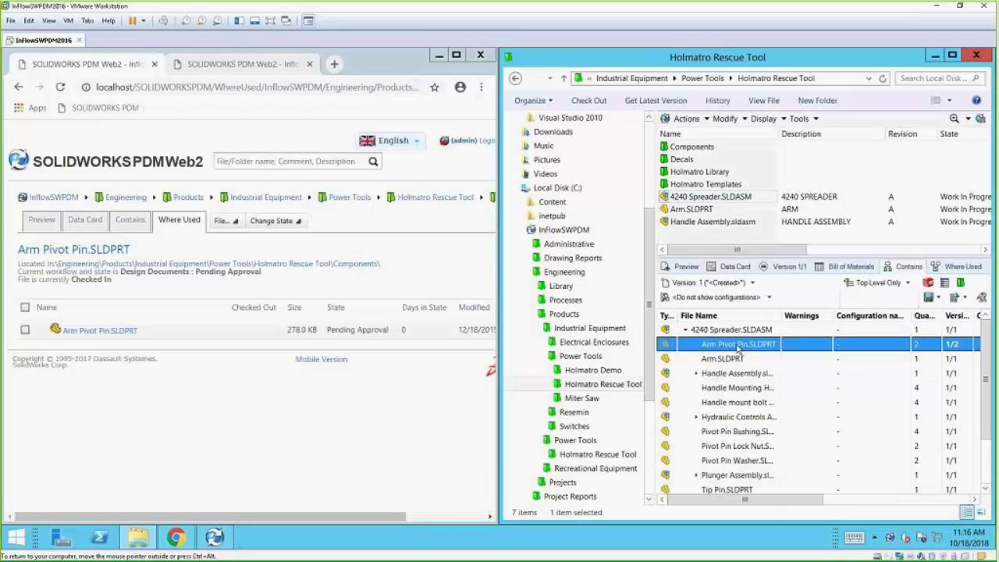
right_click(749, 346)
left_click(781, 365)
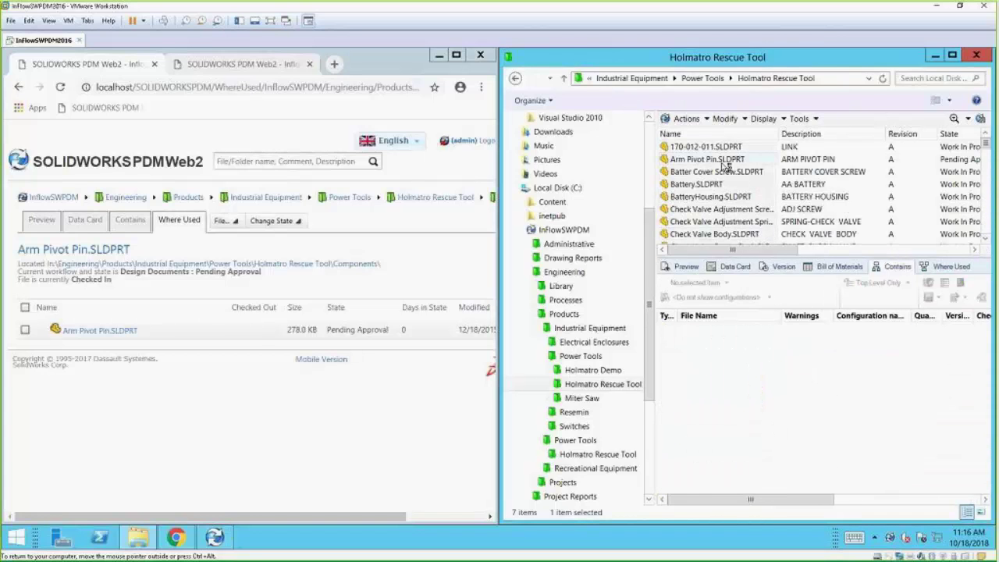
left_click_drag(768, 248, 812, 248)
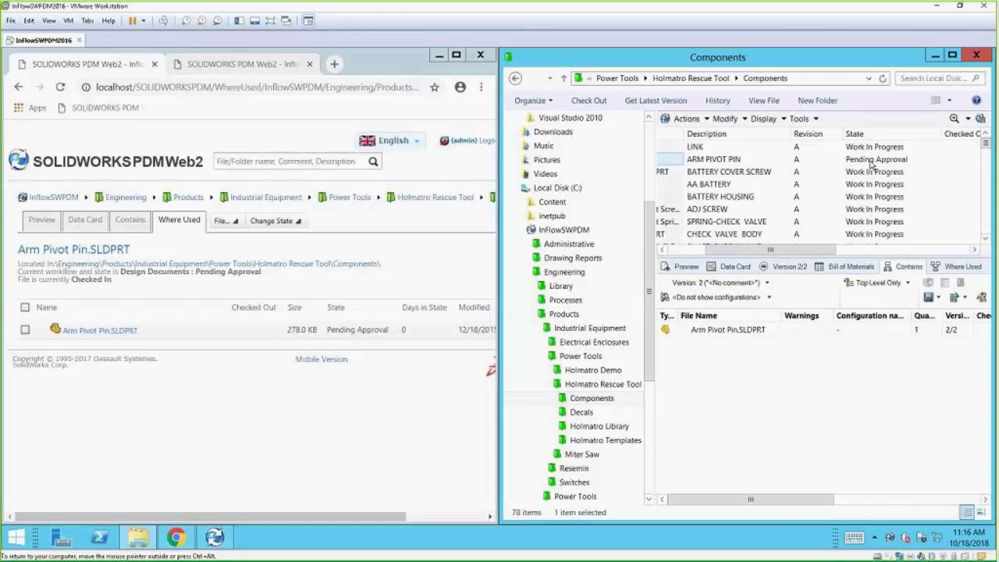
left_click(385, 268)
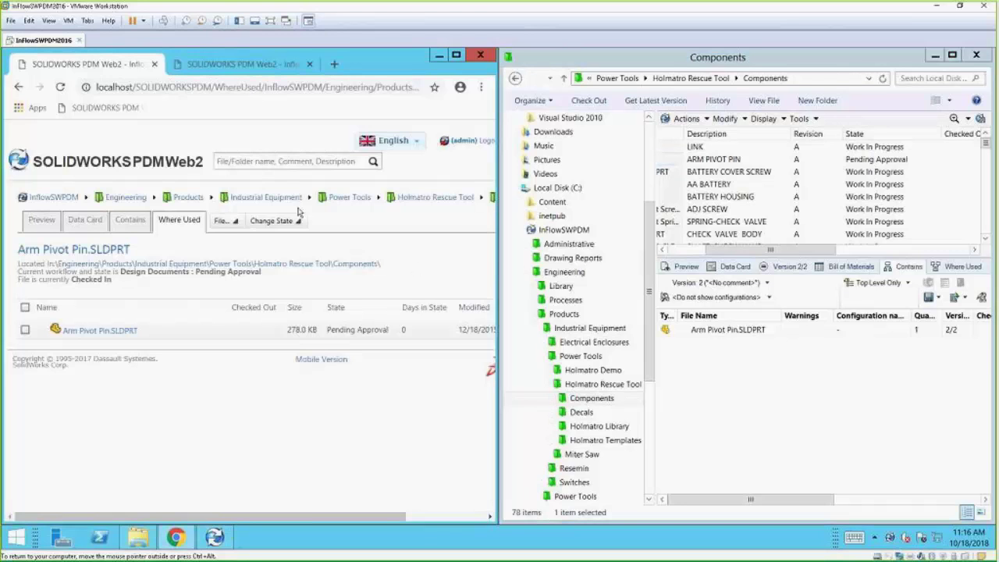
Step: Apply the Approved transition to Arm Pivot Pin.SLDPRT with the comment 'Revision A approved'
left_click(270, 221)
left_click(287, 250)
left_click(271, 221)
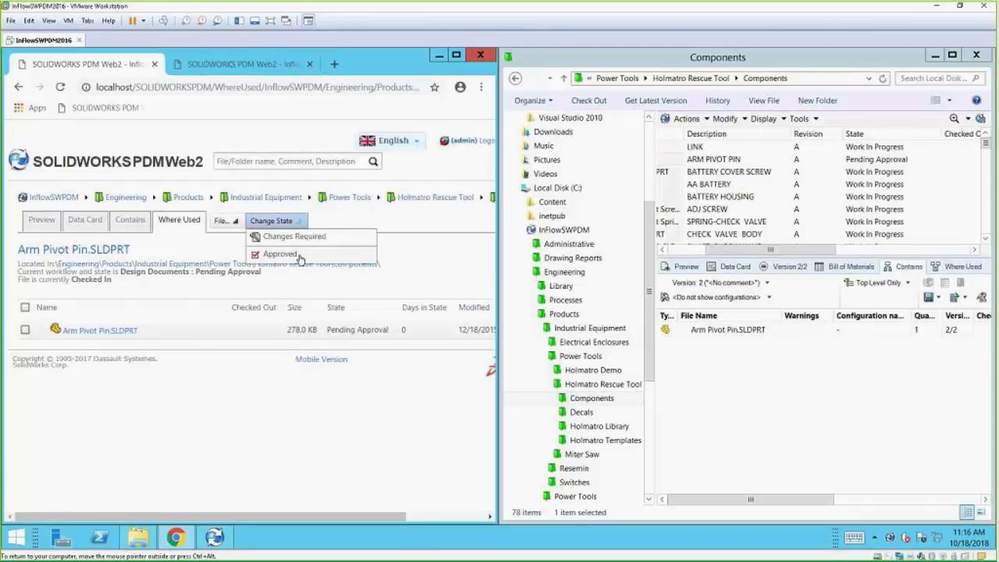
left_click(295, 254)
left_click(269, 275)
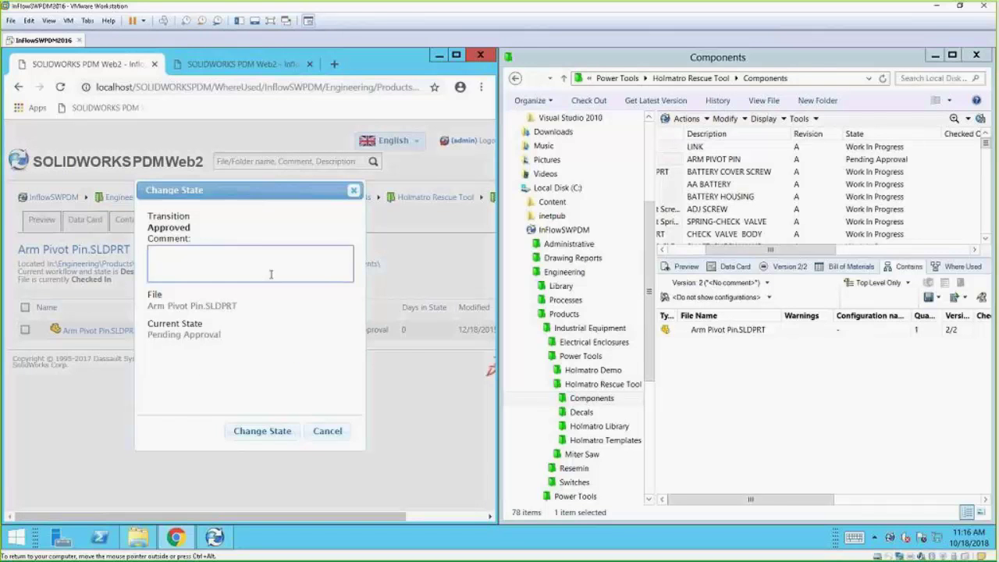
type("Revision A approved.")
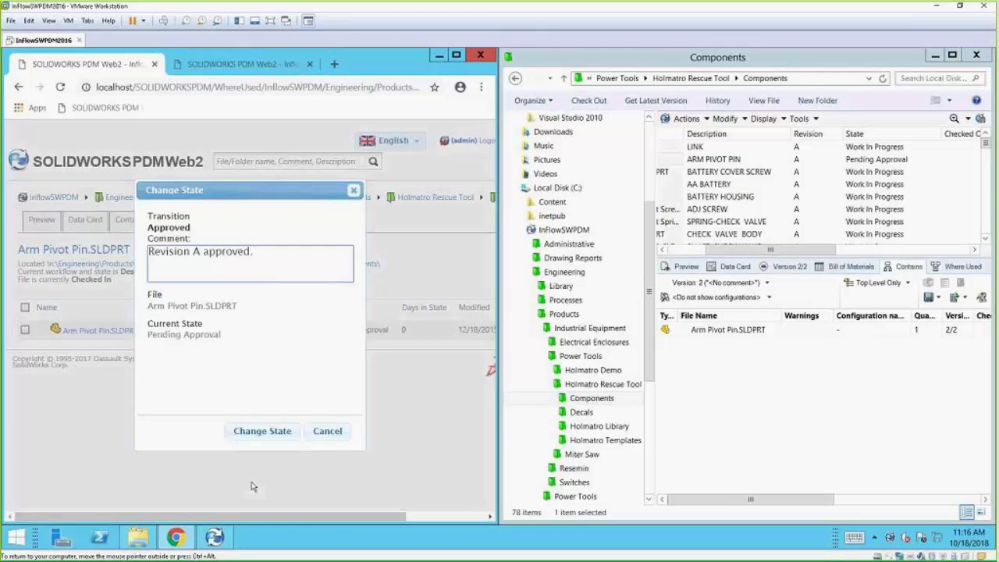
left_click(260, 431)
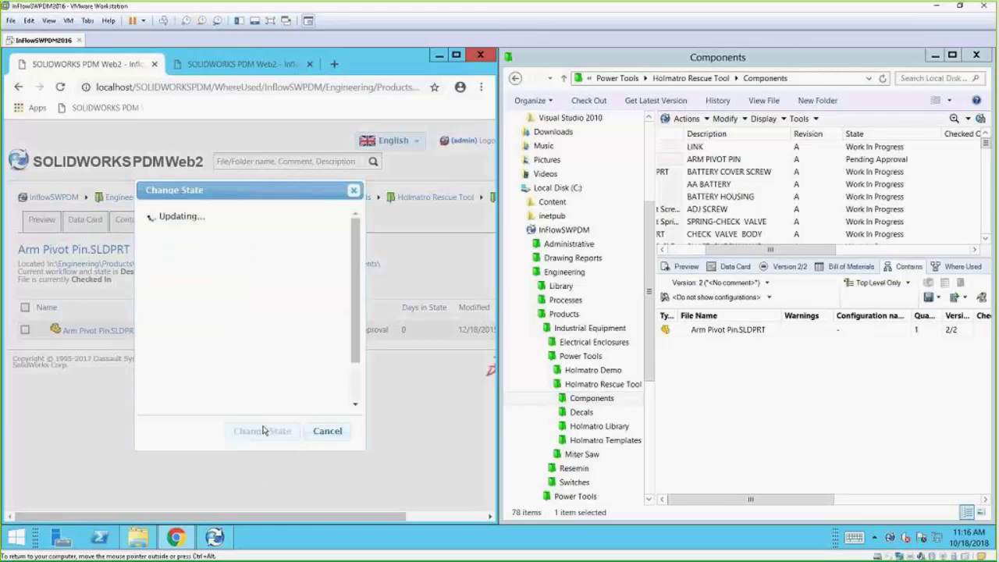
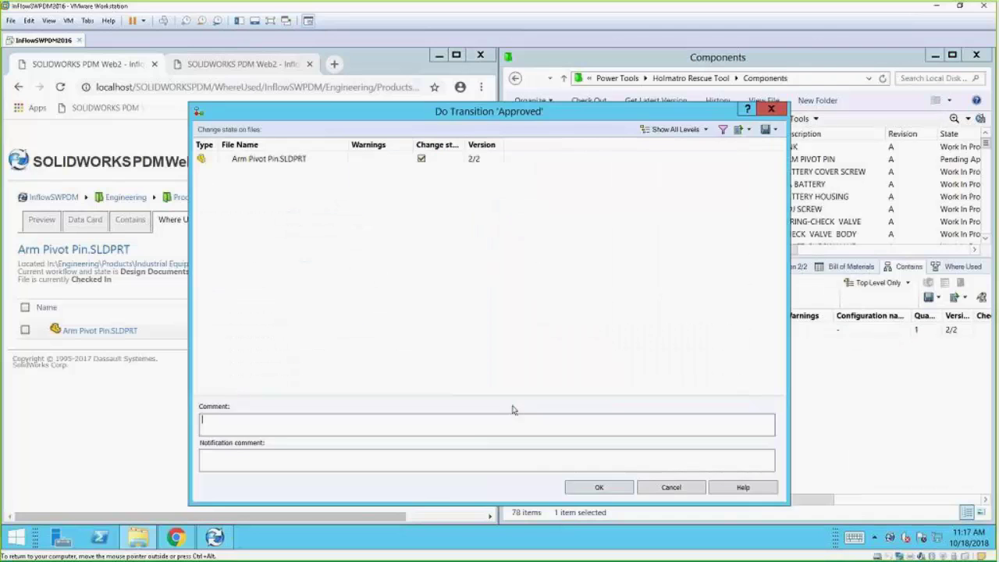
Step: Approve Arm Pivot Pin.SLDPRT with comment 'Revision A is approved', dismiss the add-in warning, view its data card
type("Approved")
key("BackSpace")
type("Revision A is")
key("Delete")
type("a")
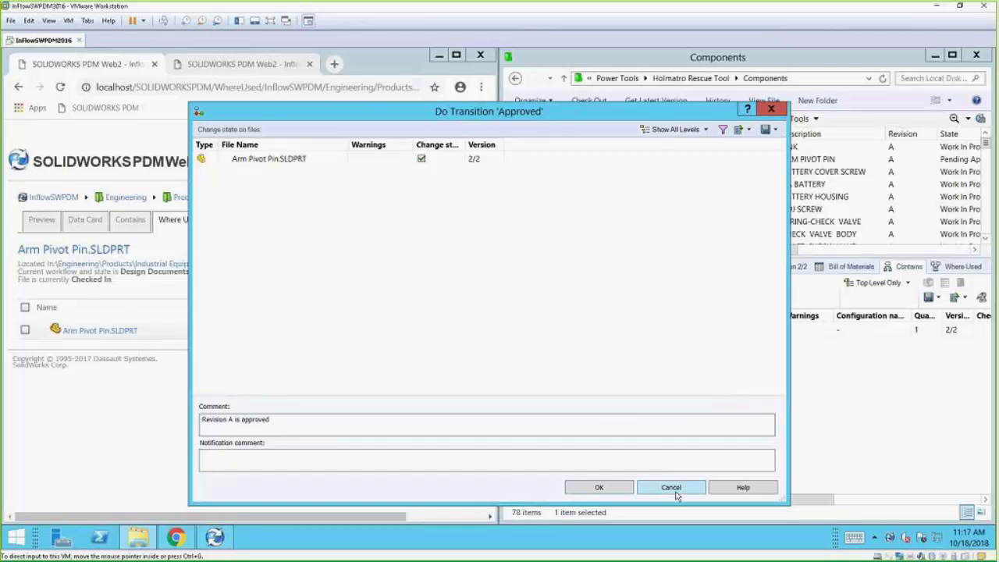
left_click(598, 487)
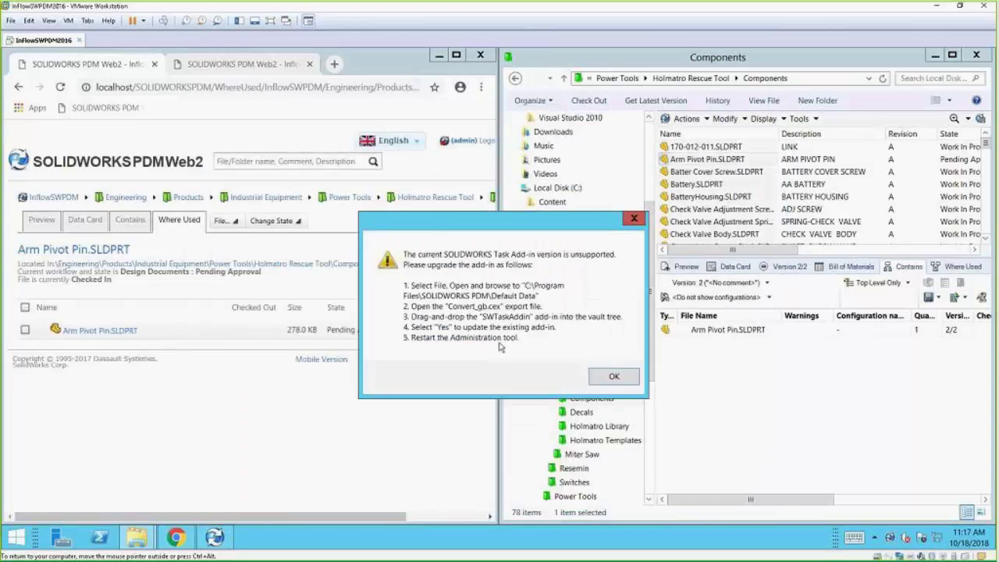
left_click(615, 377)
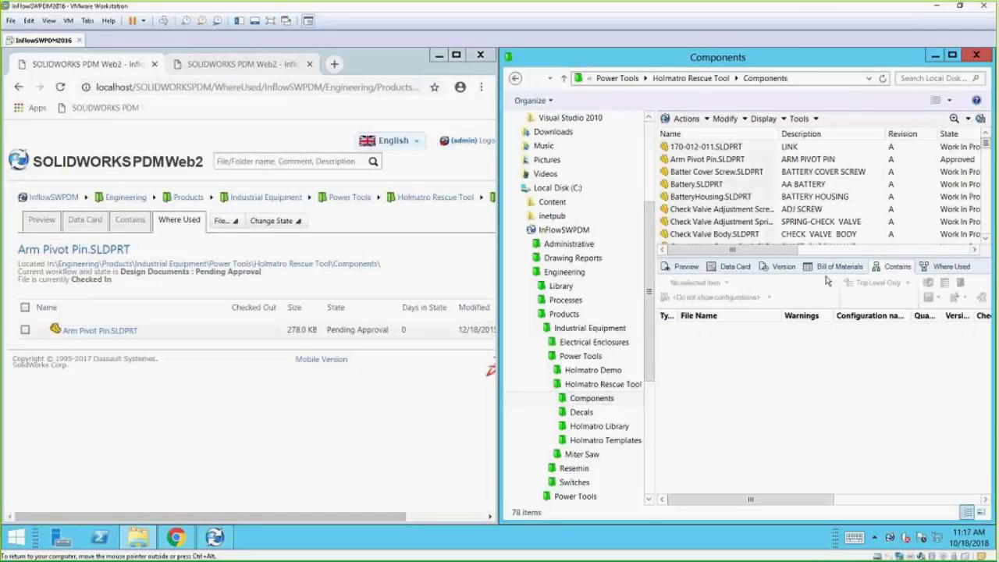
left_click(735, 267)
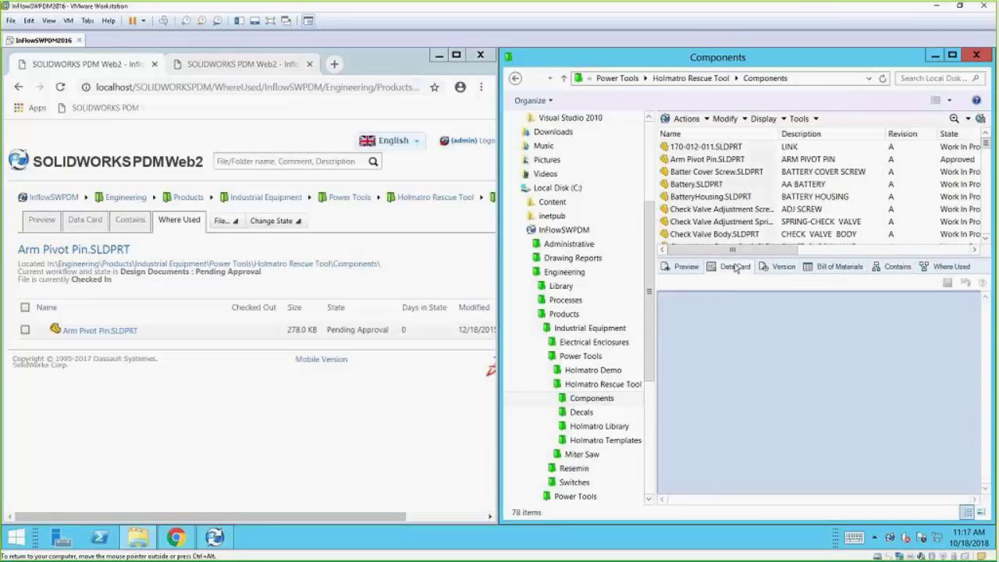
left_click(707, 160)
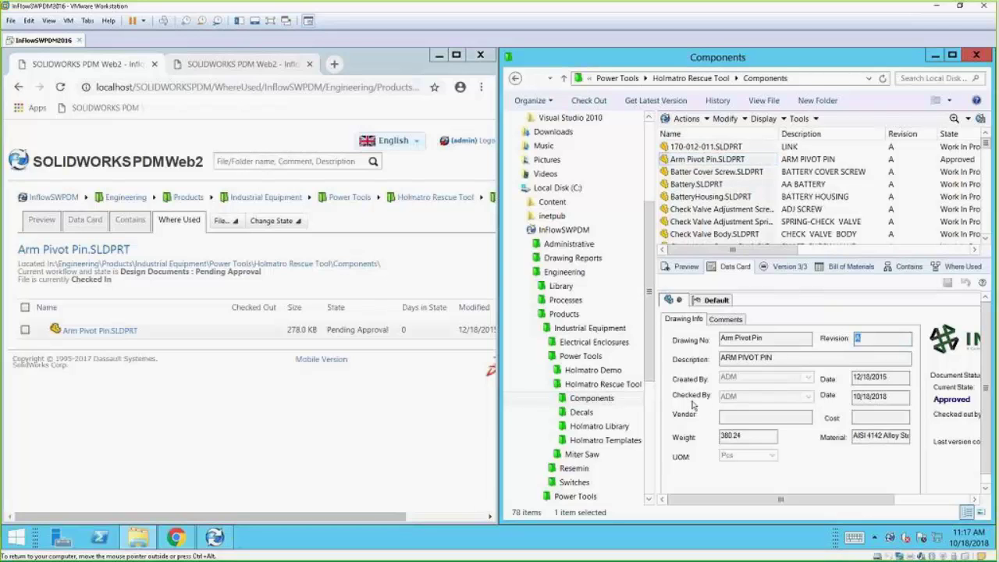
left_click(897, 397)
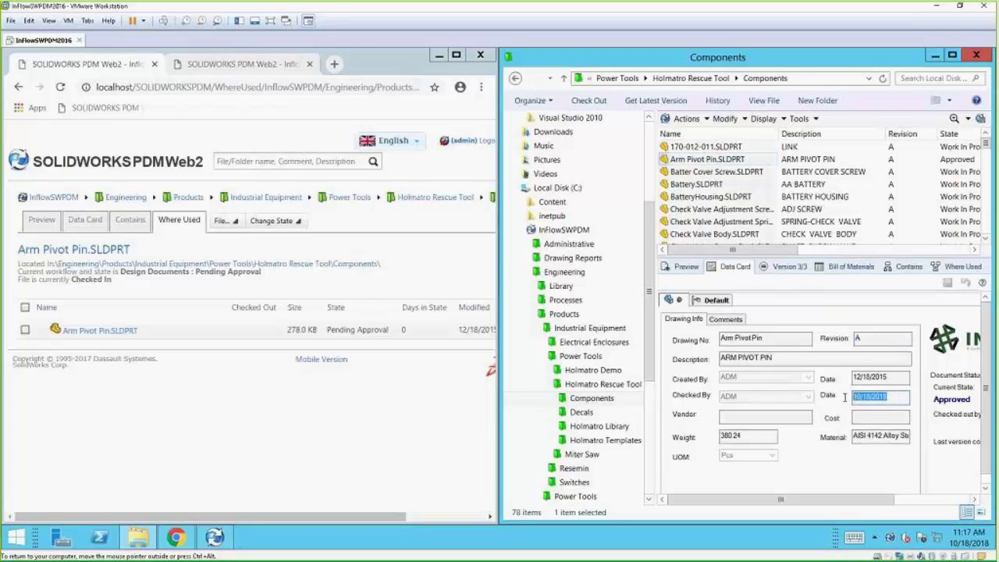
double_click(897, 377)
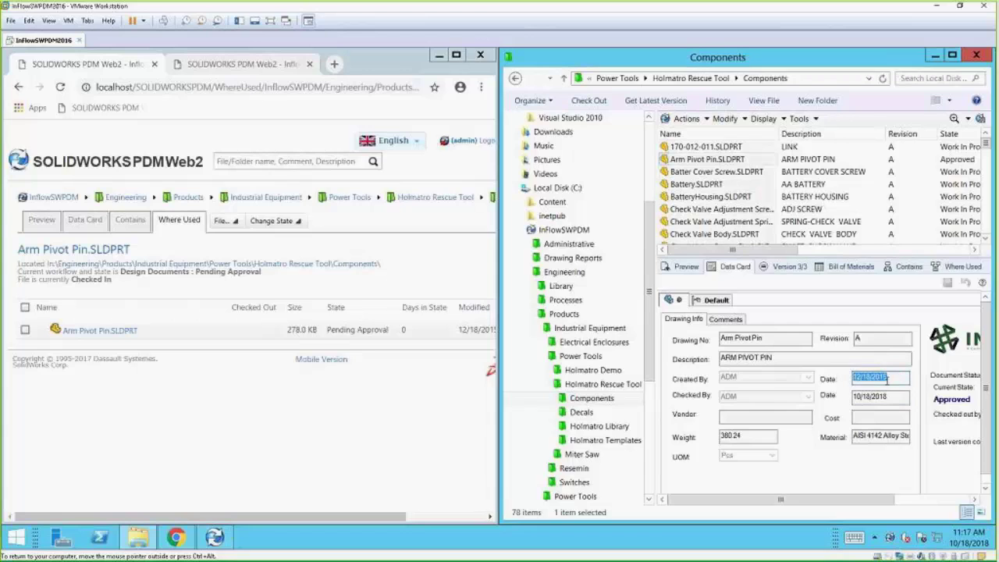
left_click(887, 379)
double_click(895, 398)
left_click(895, 397)
double_click(746, 437)
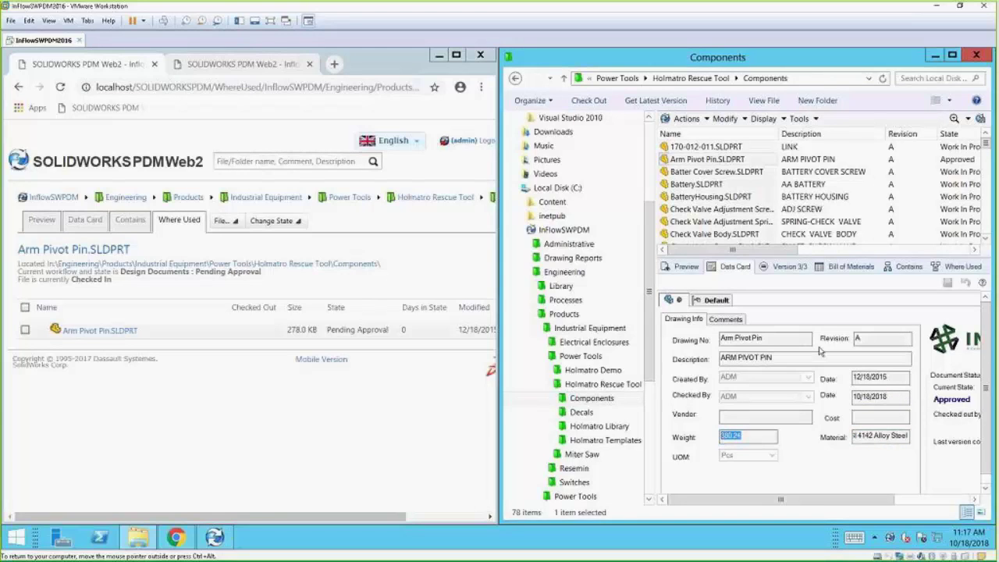
left_click(734, 320)
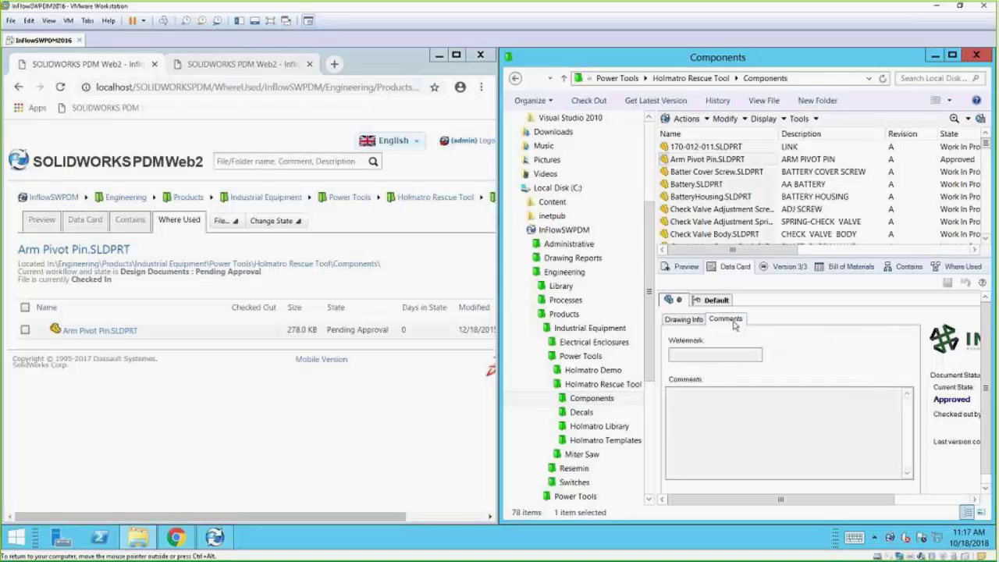
left_click(684, 320)
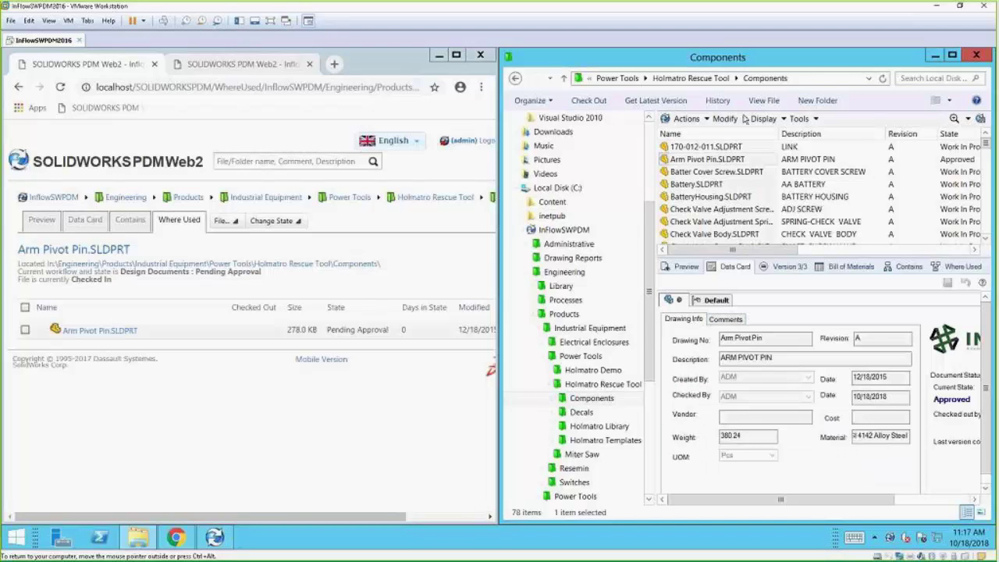
left_click(717, 105)
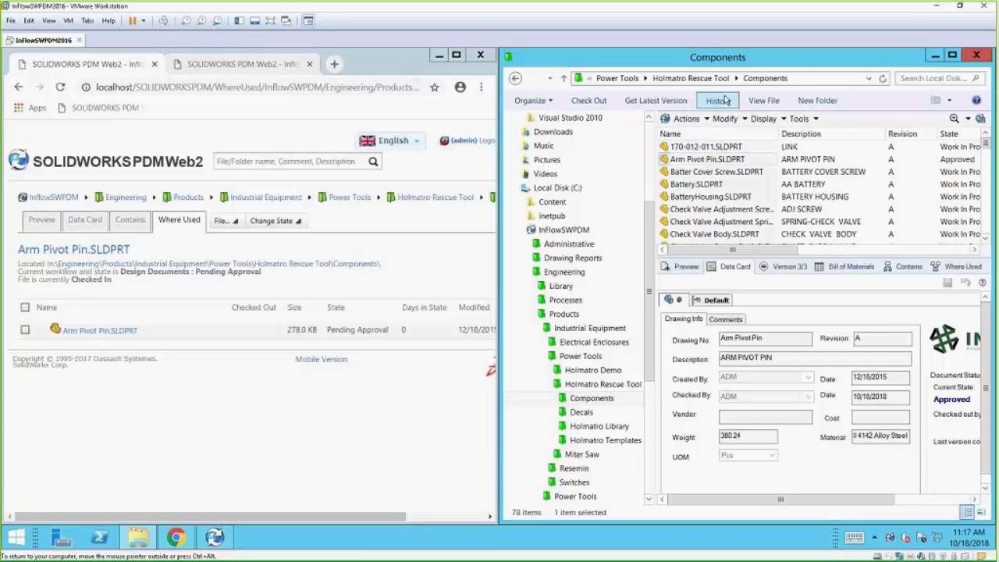
left_click_drag(702, 117, 497, 136)
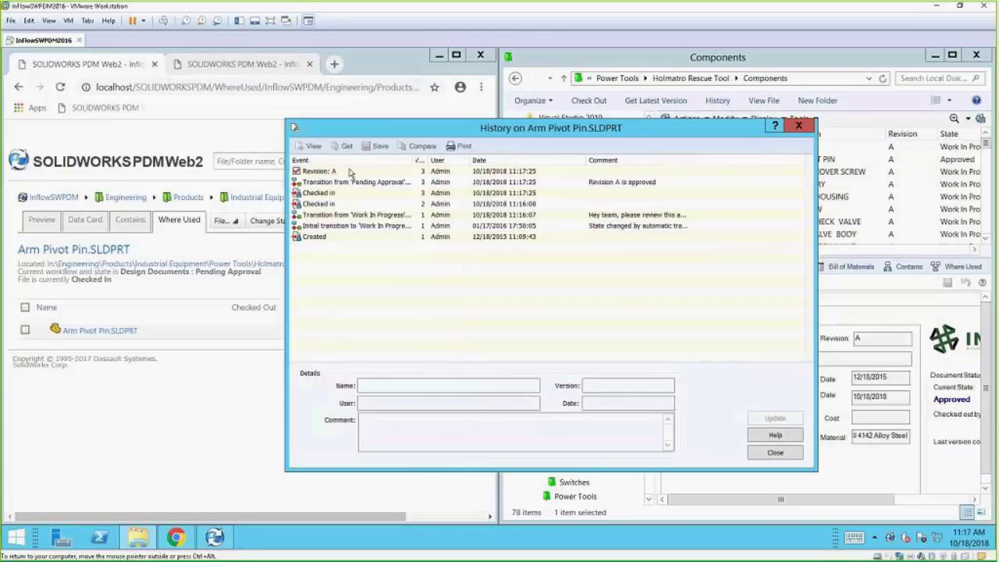
left_click(627, 183)
left_click_drag(692, 160, 808, 161)
left_click(636, 215)
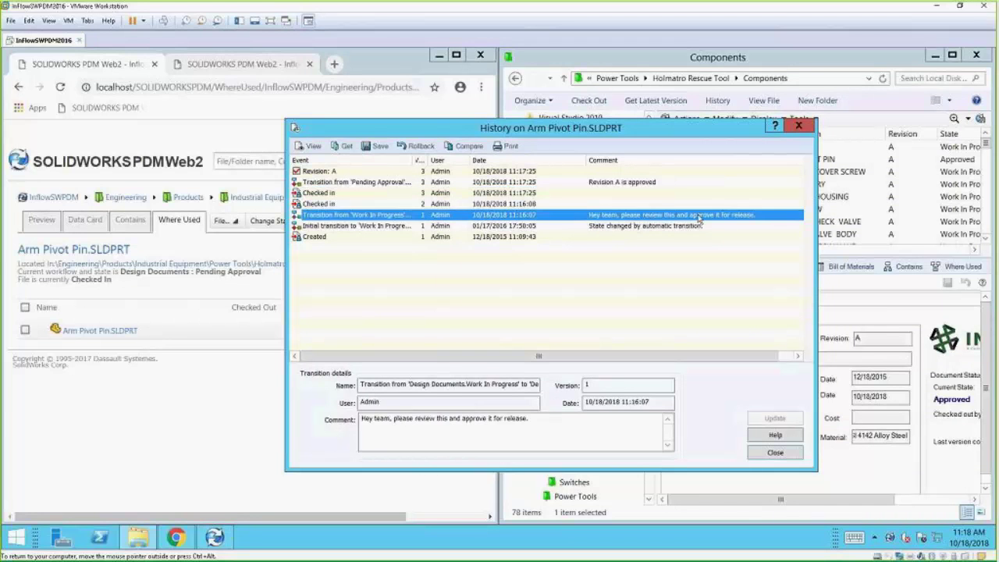
left_click(776, 454)
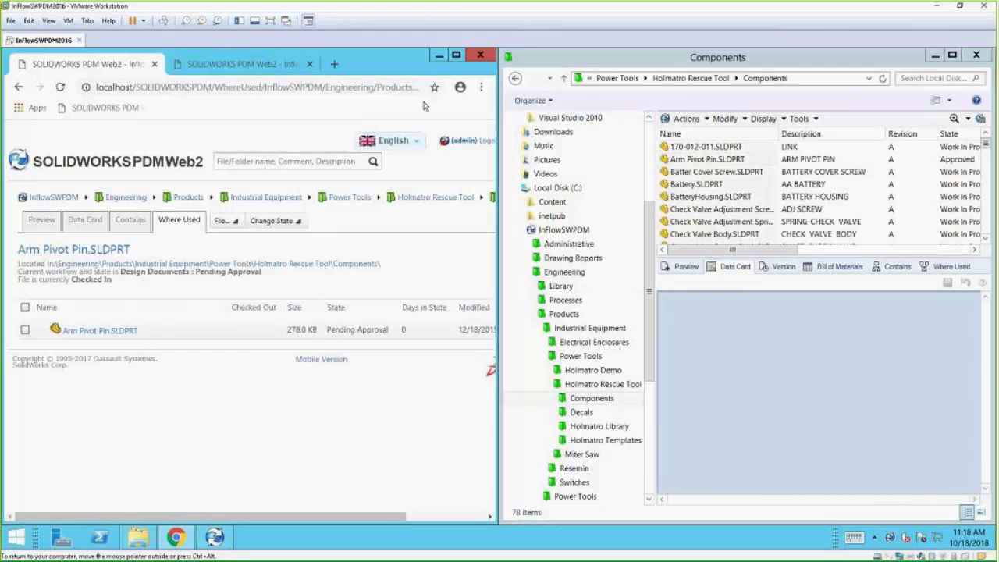
Step: Refresh the maximized Arm Pivot Pin.SLDPRT page via the Contains tab, then narrow the browser window
left_click(457, 55)
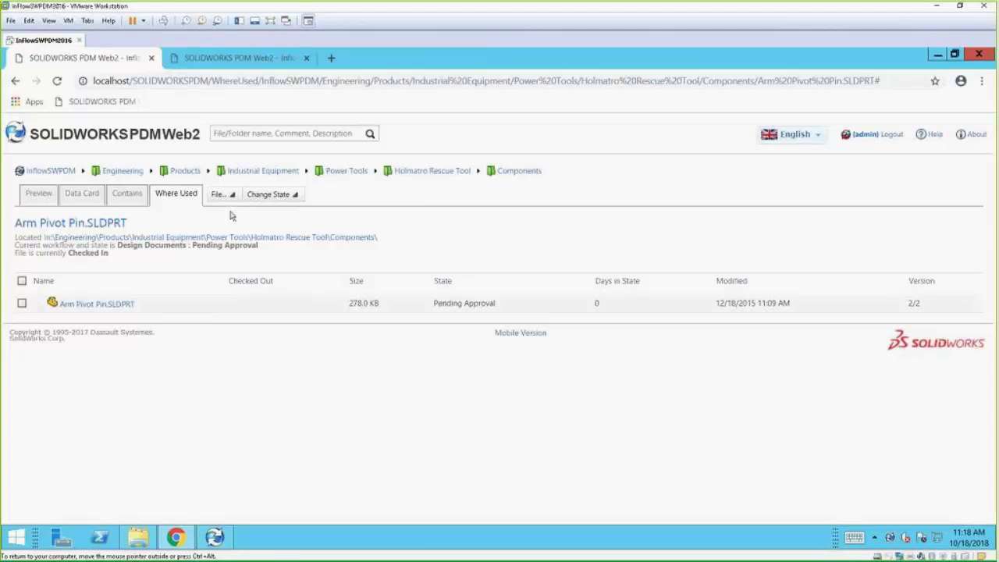
left_click(272, 196)
left_click(221, 195)
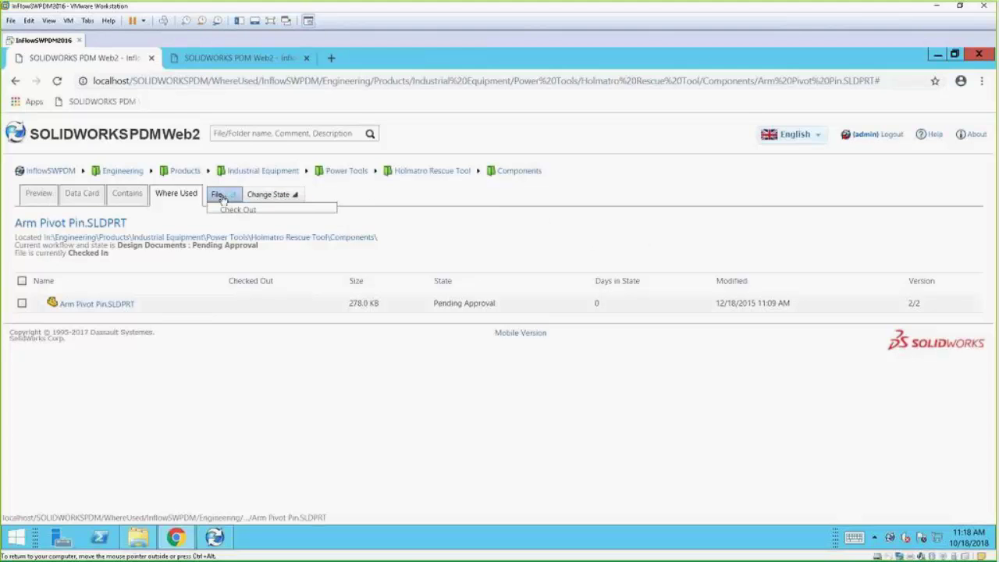
left_click(128, 193)
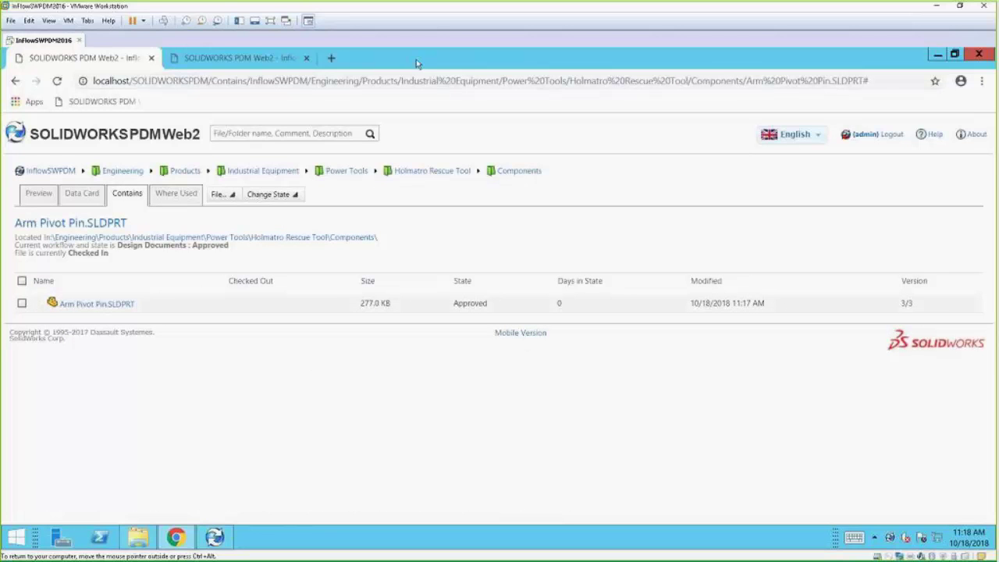
double_click(447, 58)
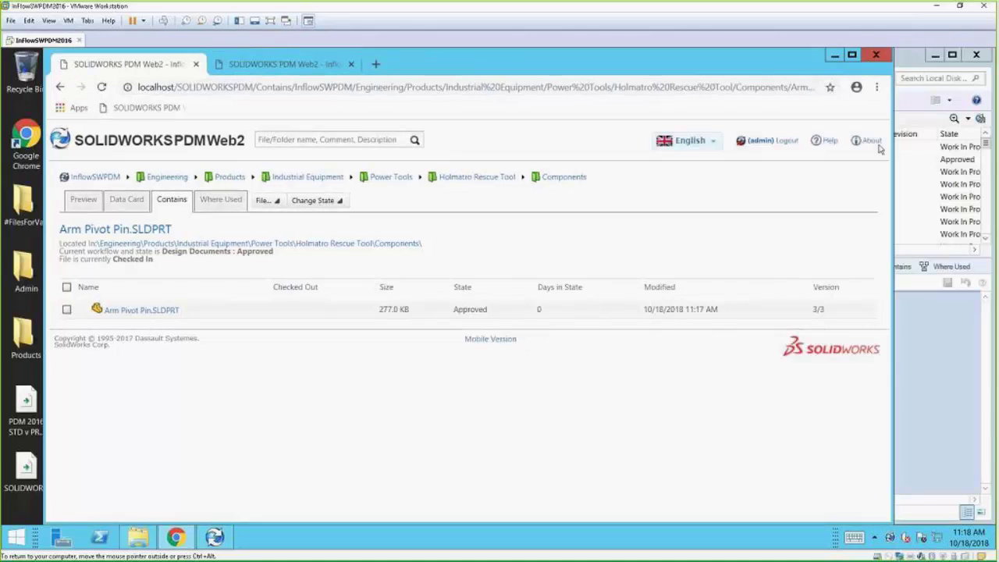
left_click_drag(892, 50, 353, 124)
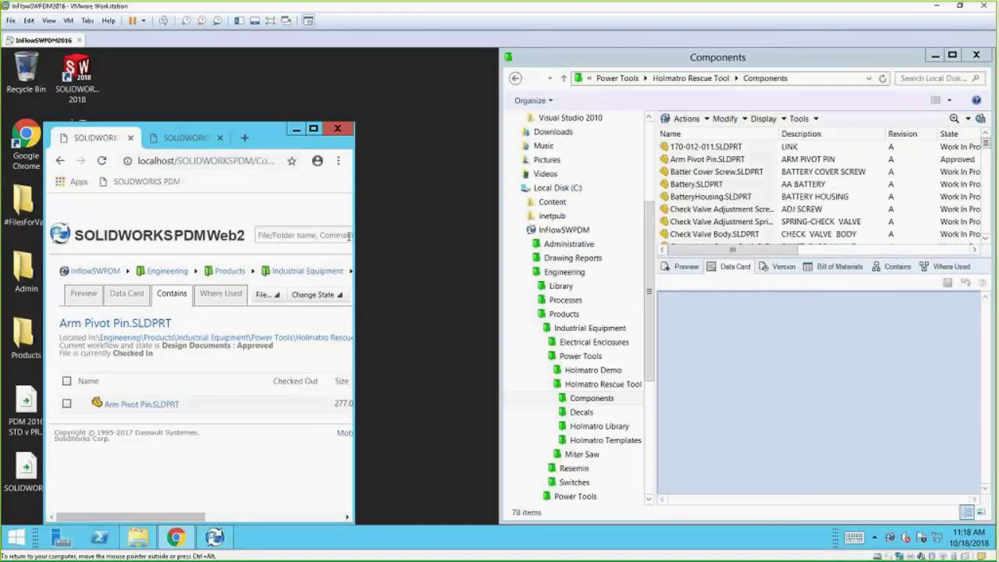
Step: Switch Web2 to its mobile version and scroll through the file list
left_click(345, 435)
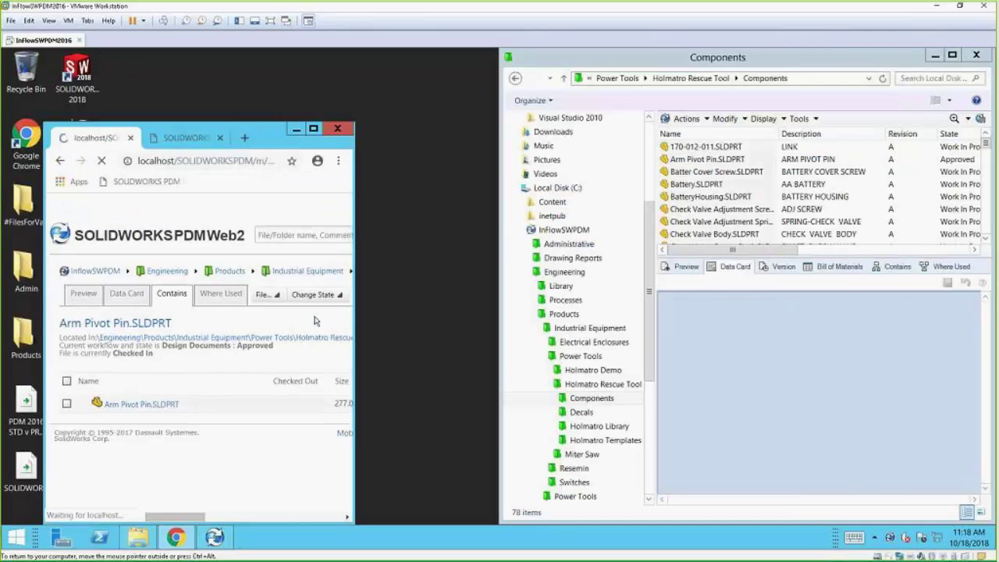
left_click_drag(267, 138, 254, 108)
scroll(335, 401, "down", 5)
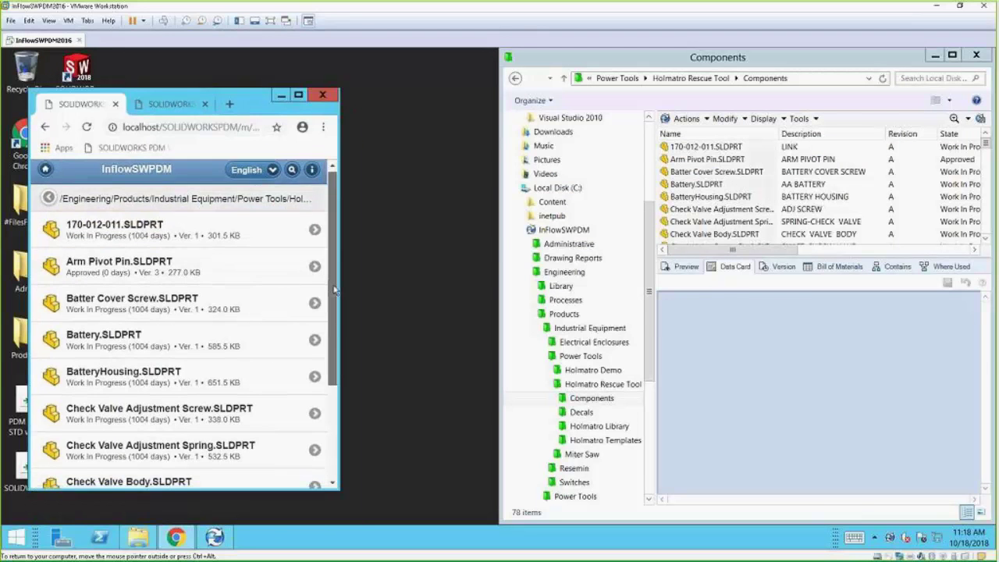
left_click_drag(336, 402, 329, 247)
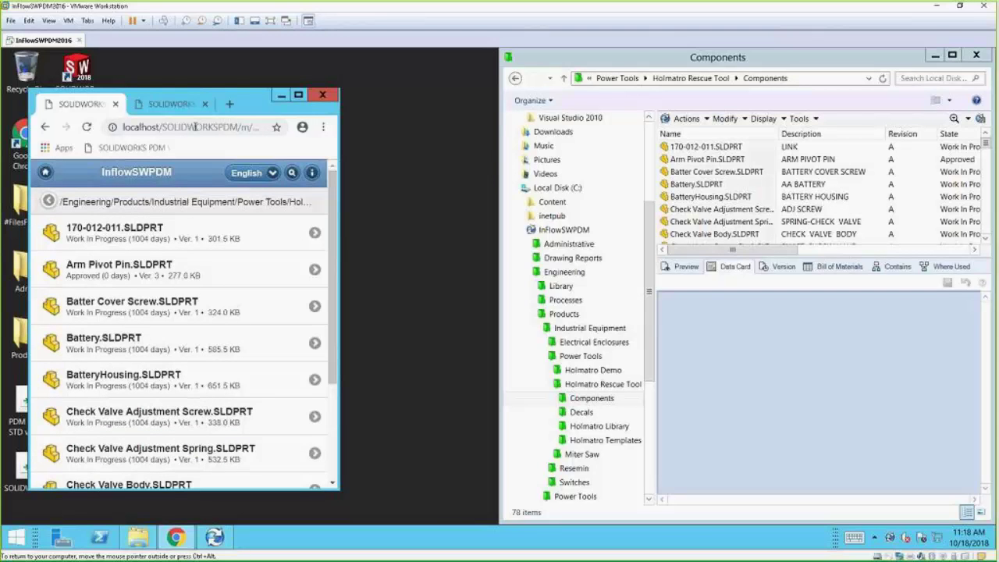
left_click_drag(332, 234, 342, 324)
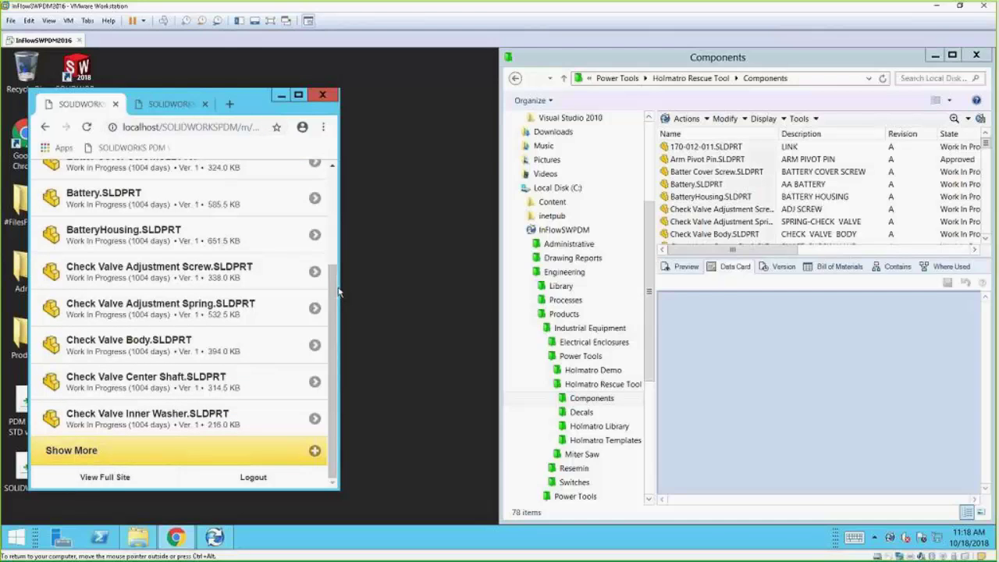
Step: Open Arm Pivot Pin.SLDPRT's details and its State row
scroll(148, 375, "up", 5)
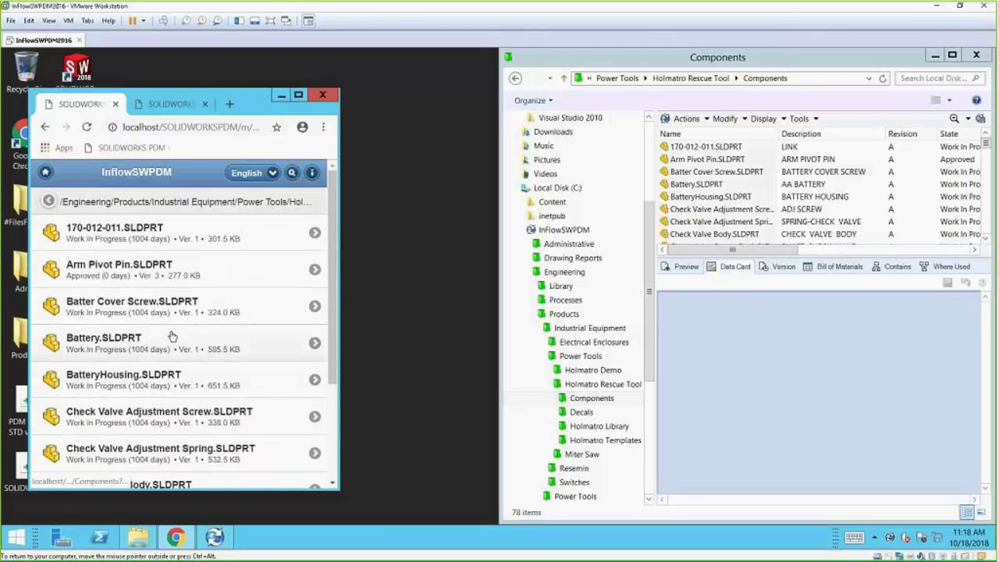
left_click(158, 263)
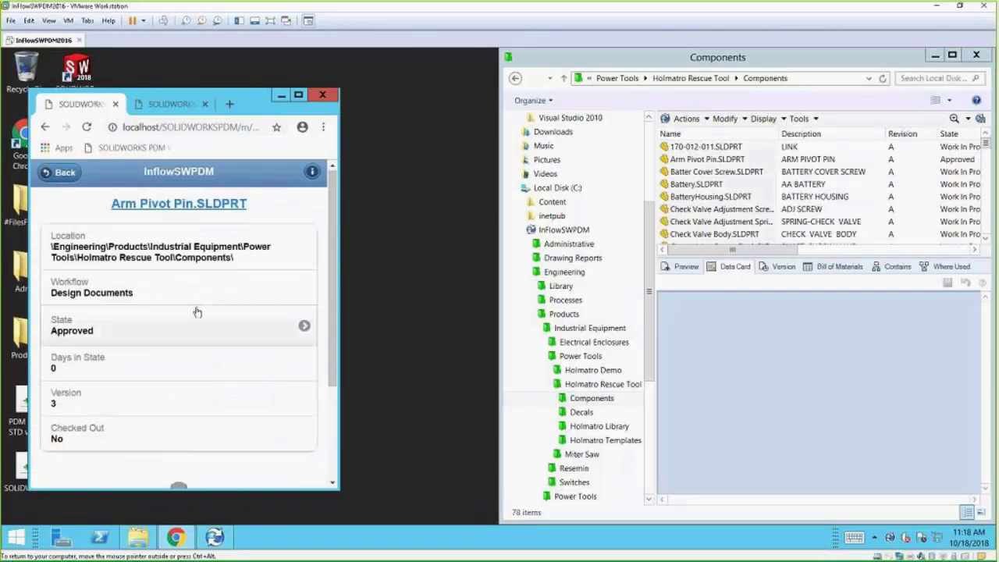
left_click(187, 330)
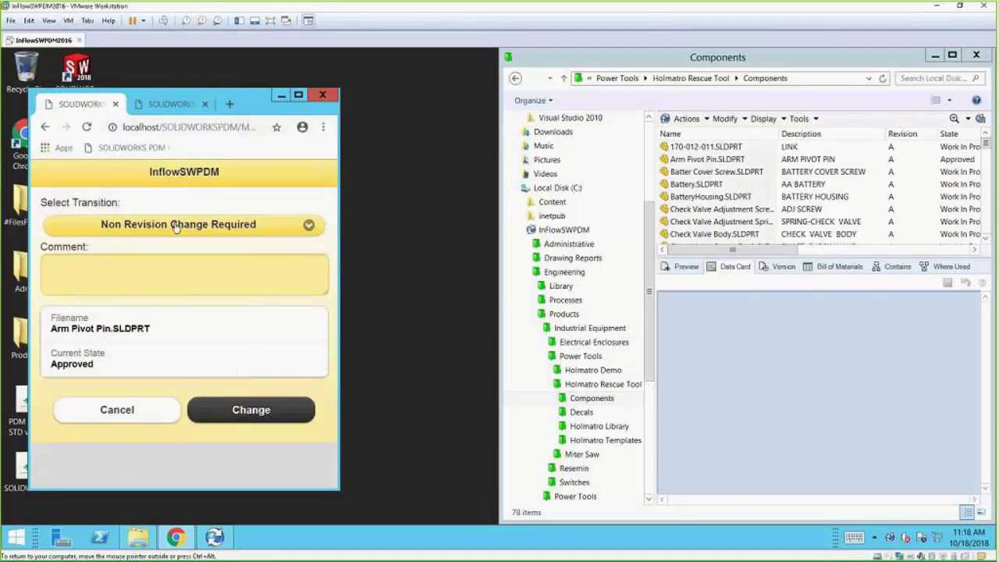
Step: Compare the available mobile transitions with the workflow diagram in Administration
left_click(206, 232)
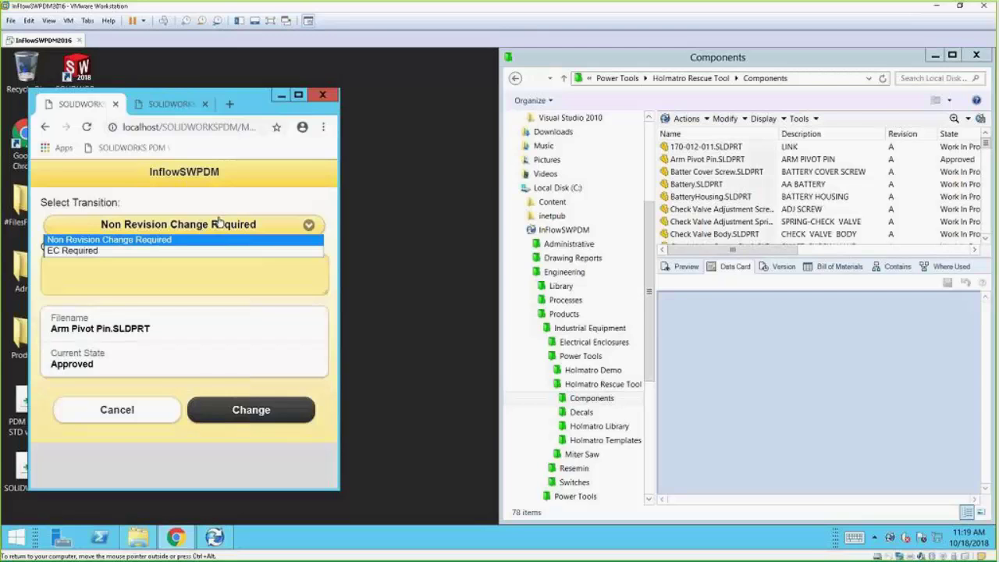
left_click(219, 222)
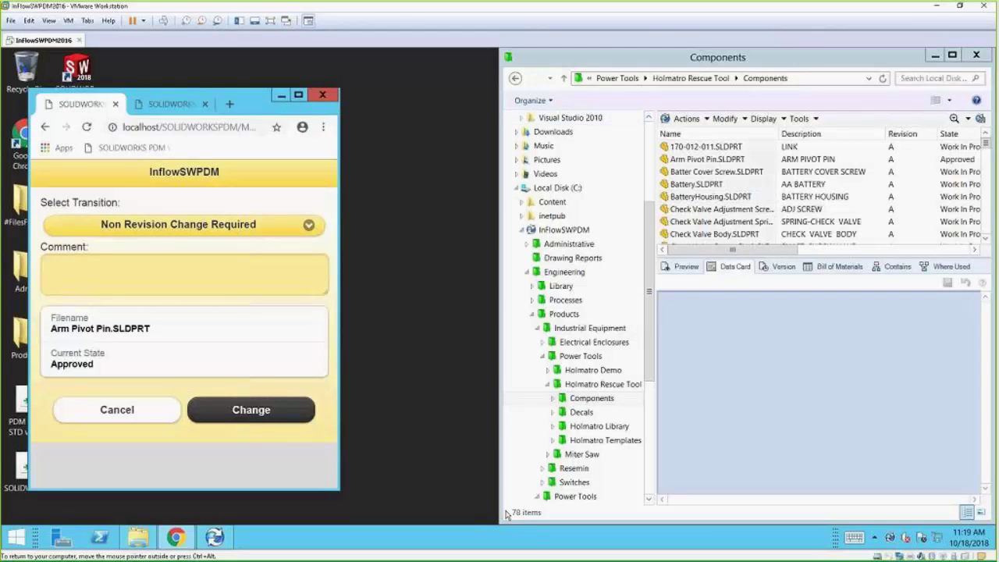
left_click(138, 224)
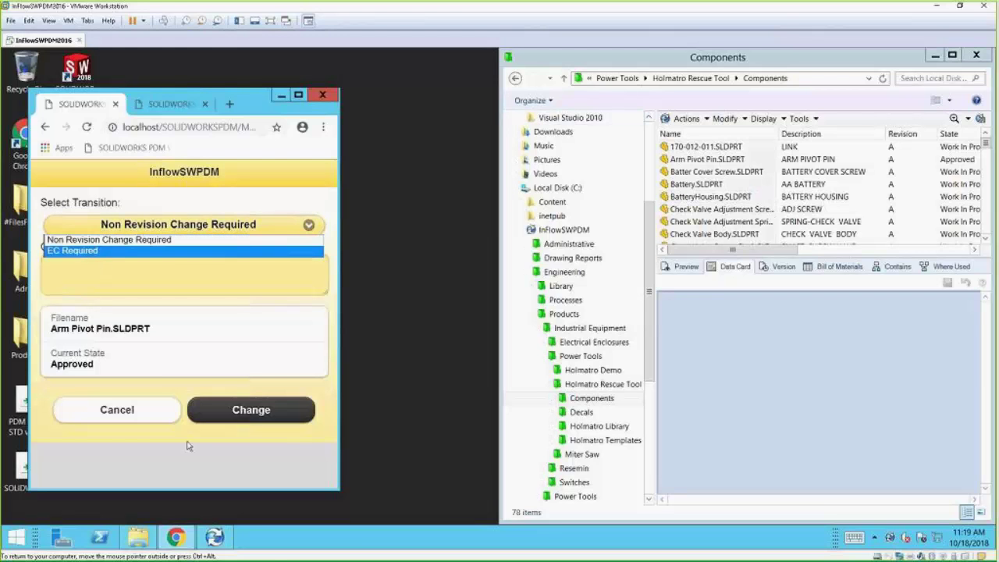
left_click(213, 537)
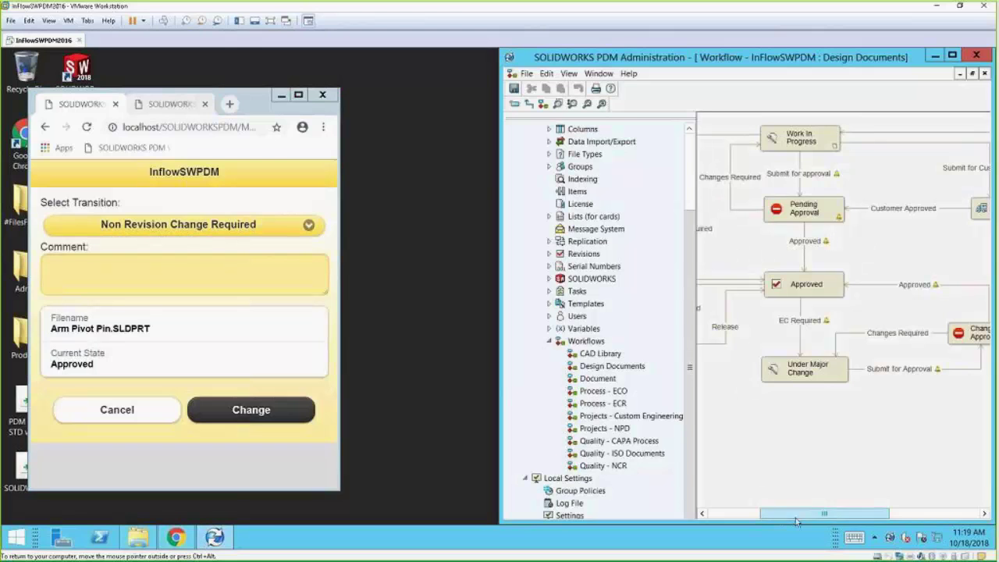
left_click_drag(796, 515, 798, 515)
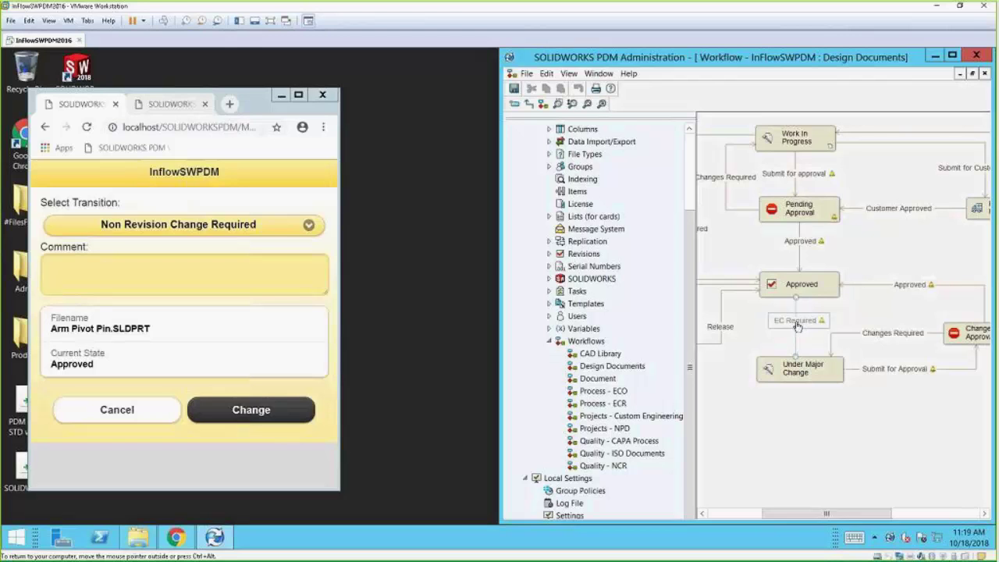
left_click(262, 227)
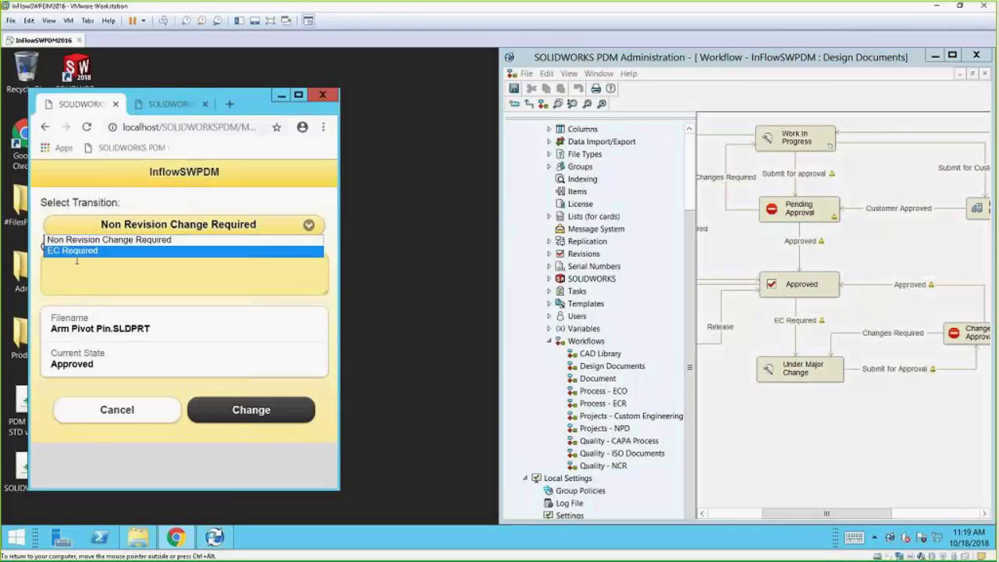
left_click(69, 251)
left_click(198, 226)
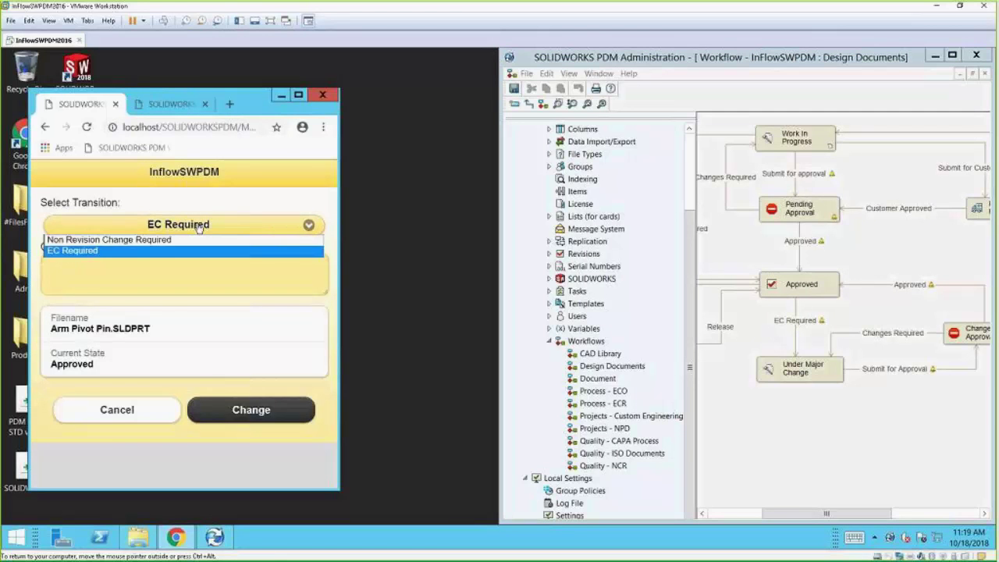
left_click(173, 239)
left_click_drag(874, 513, 820, 514)
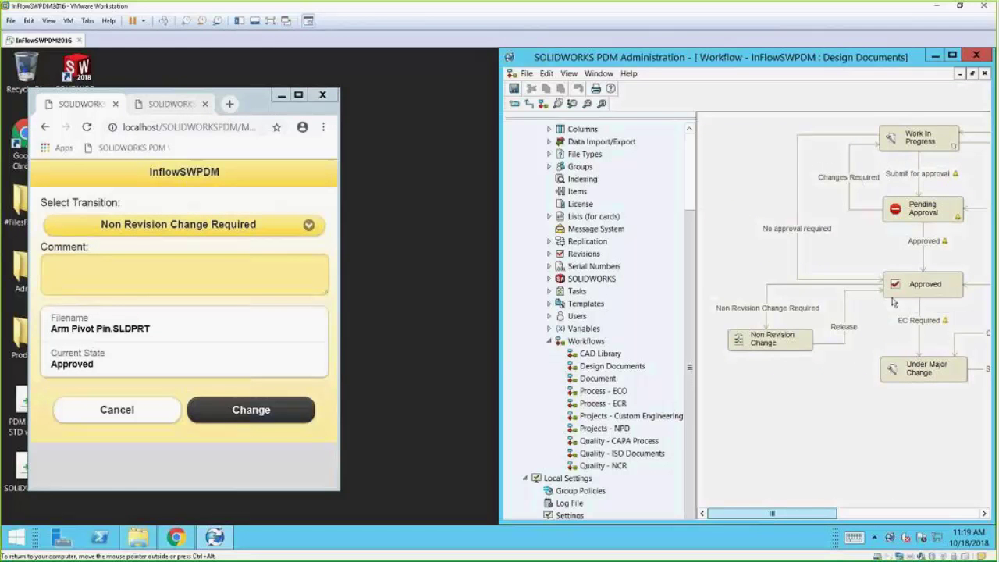
Step: Apply EC Required with comment 'Please update the bolt hole pattern per ECO 12334'
left_click(127, 227)
left_click(134, 250)
left_click(145, 278)
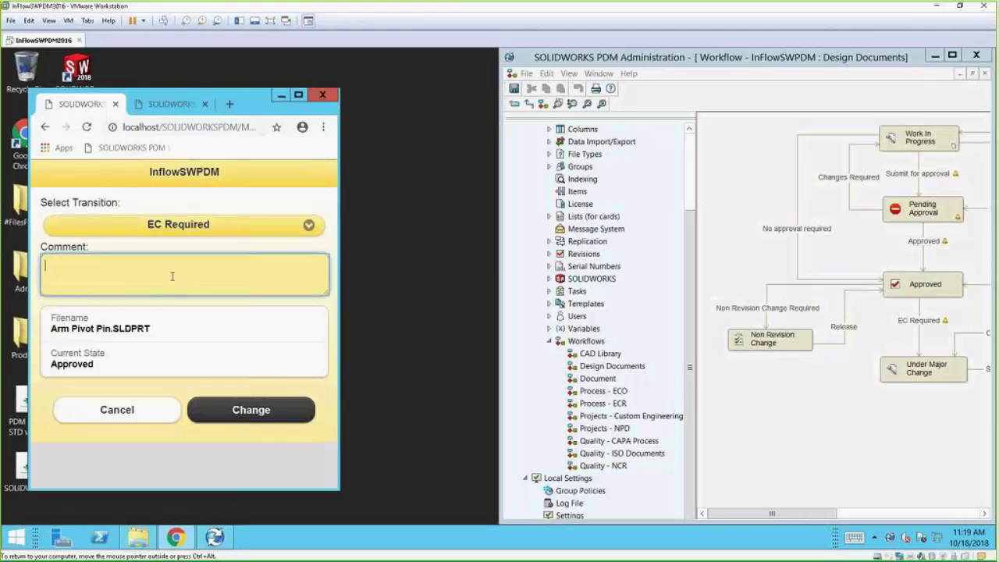
type("Please update the bolt hole p")
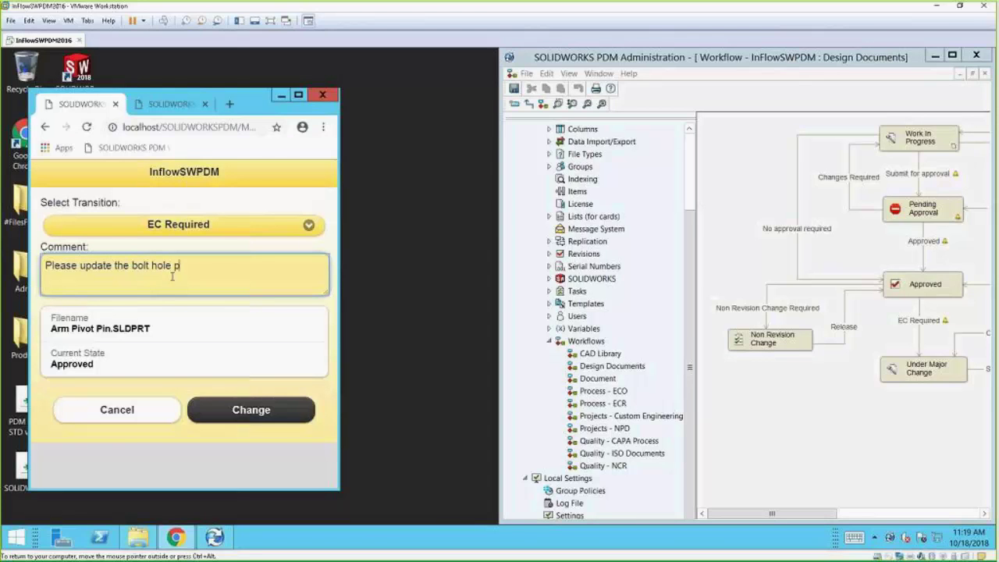
type("attern per ECO 12334")
left_click(252, 417)
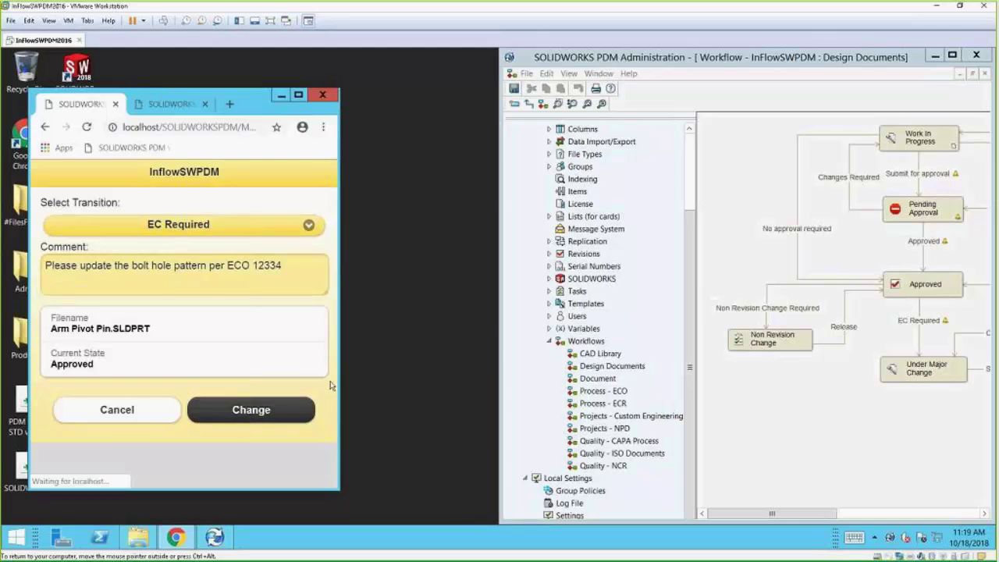
Step: Inspect the Approved and Under Major Change states in the workflow diagram
left_click(925, 284)
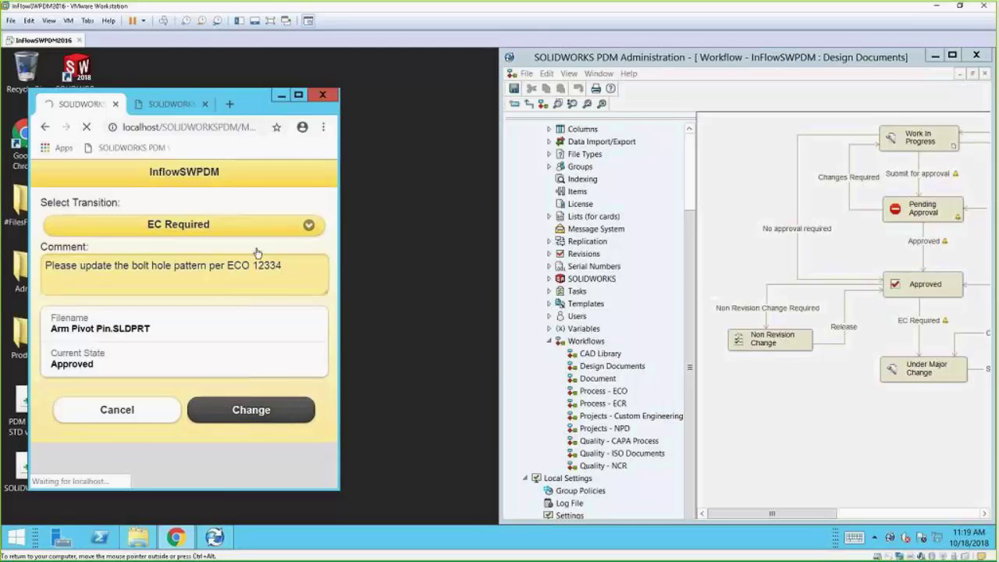
left_click(919, 373)
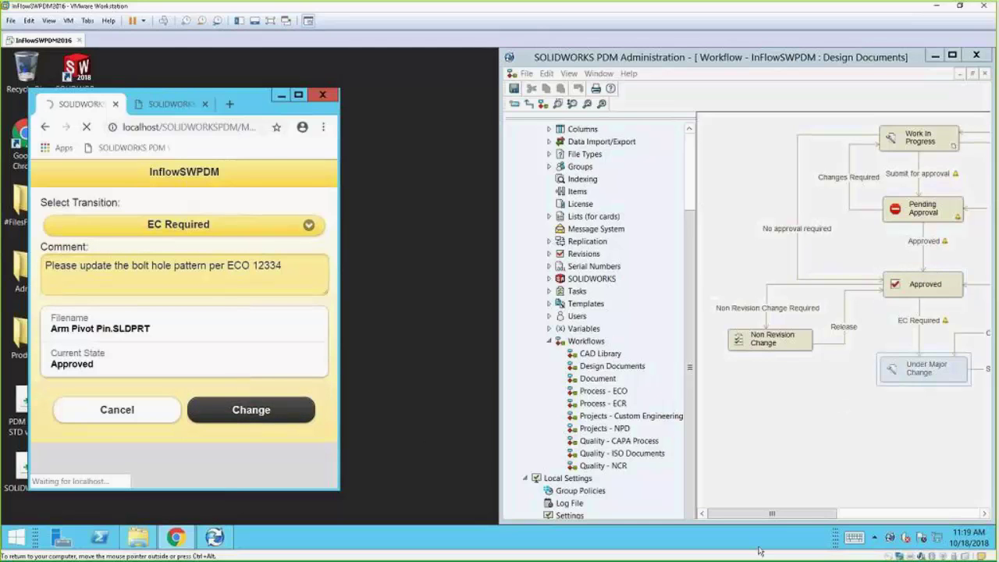
scroll(858, 328, "right", 3)
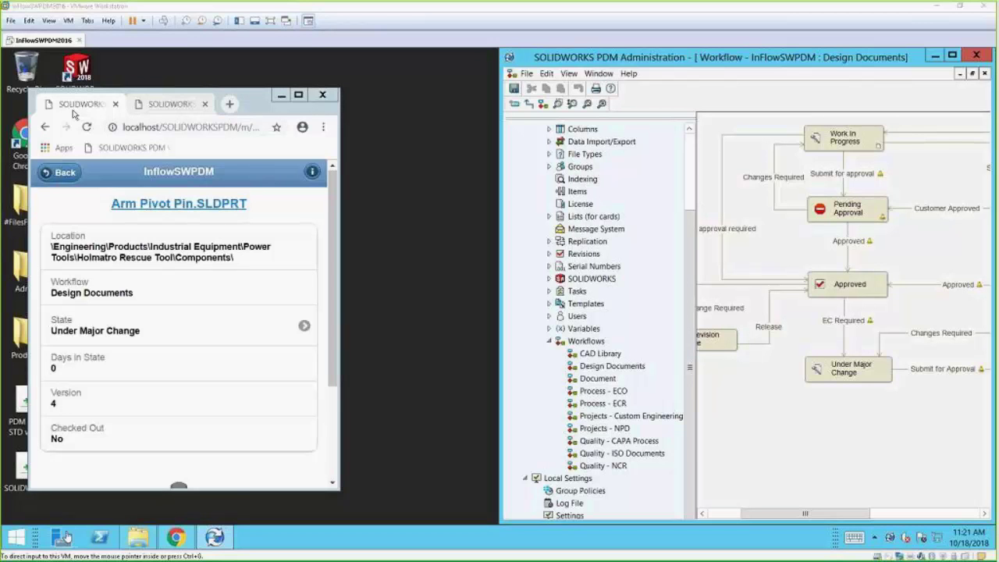
Step: View license usage for server 25734@inflowswpdm with the Manage Professional Contributor product
left_click(215, 539)
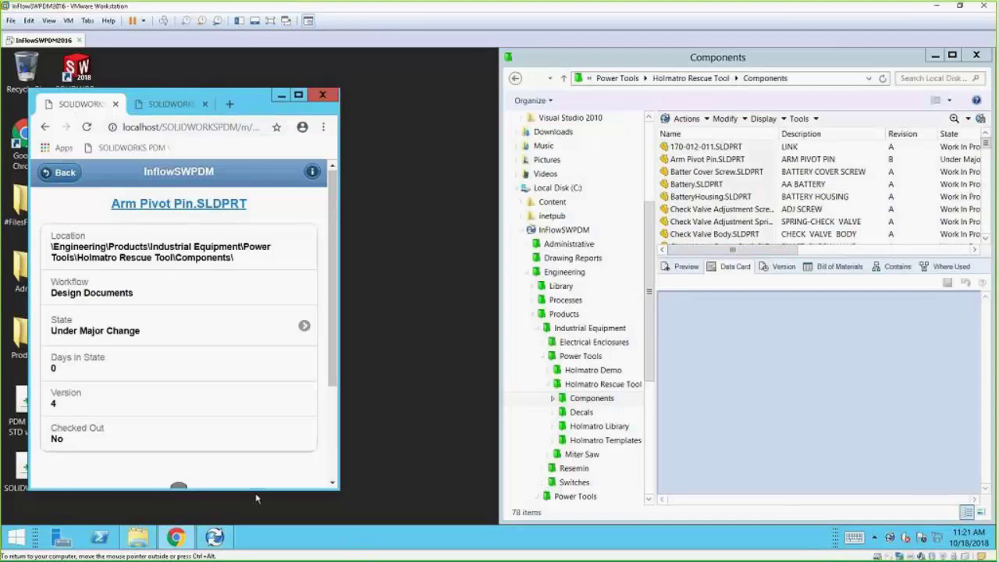
left_click(215, 537)
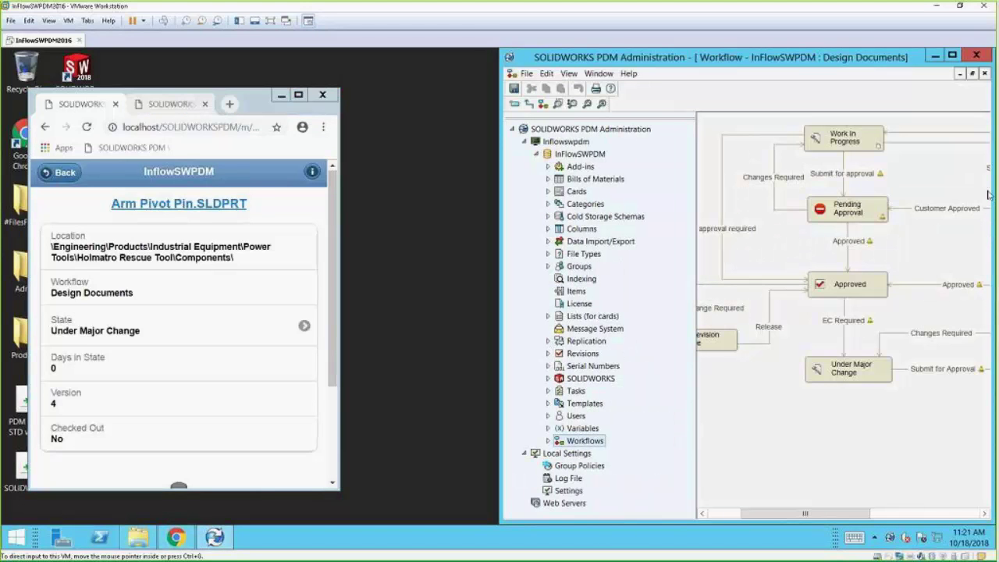
double_click(578, 305)
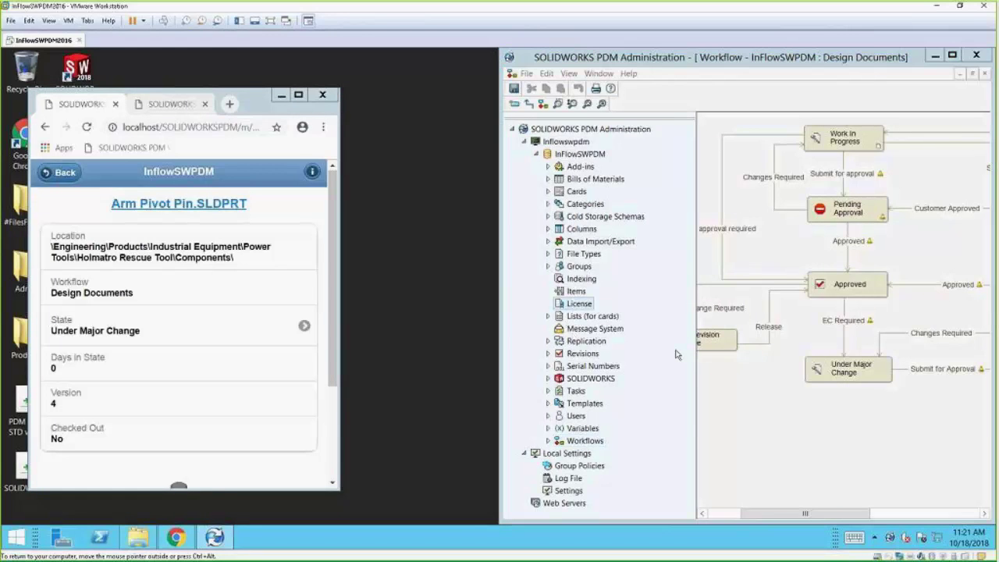
left_click(633, 202)
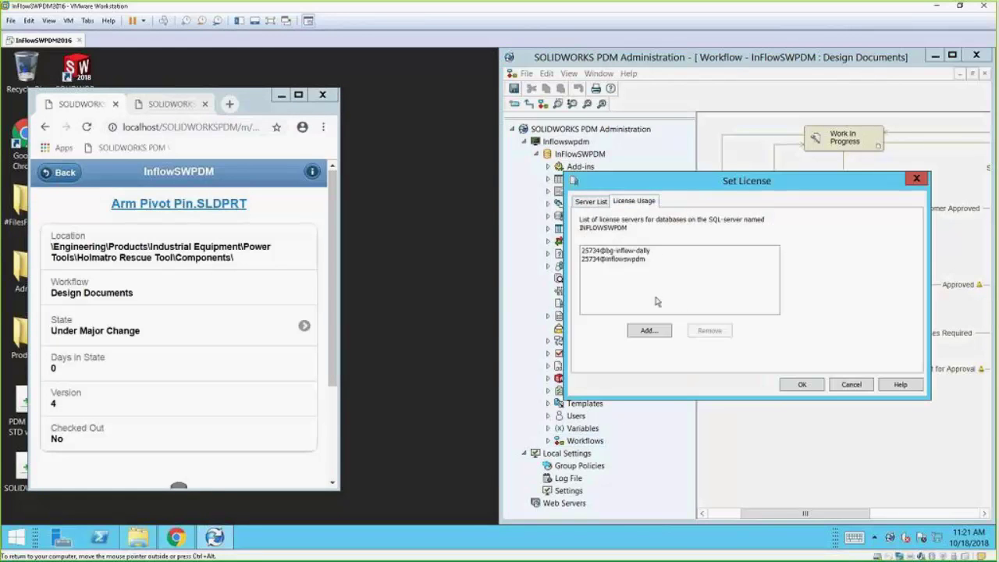
double_click(676, 250)
left_click(804, 241)
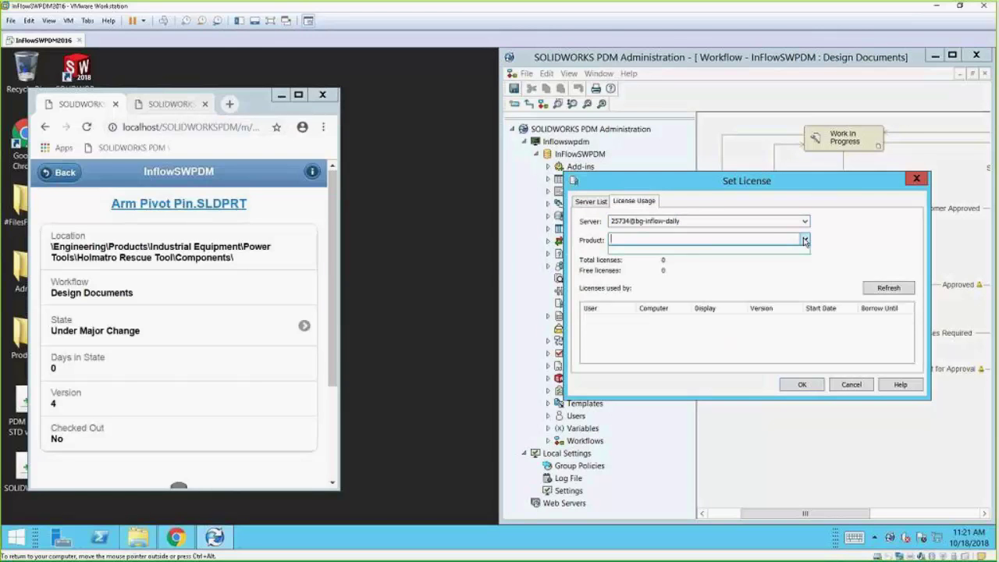
left_click(804, 221)
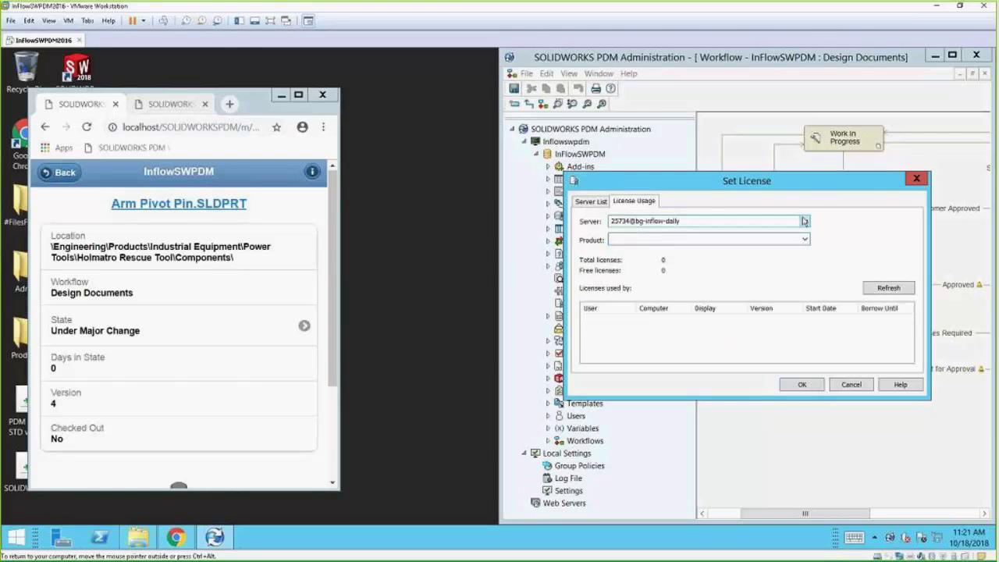
left_click(785, 240)
left_click(804, 240)
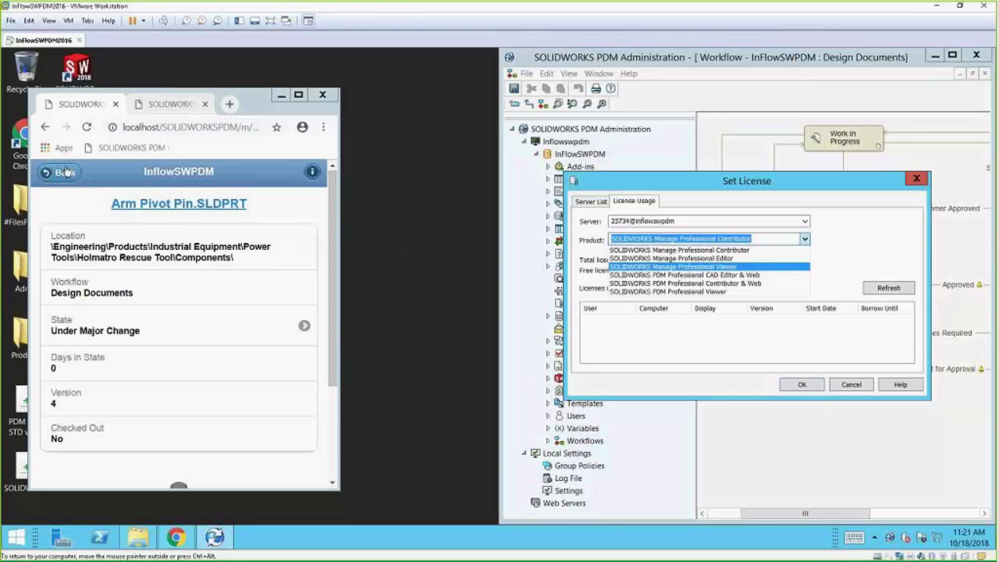
left_click(135, 171)
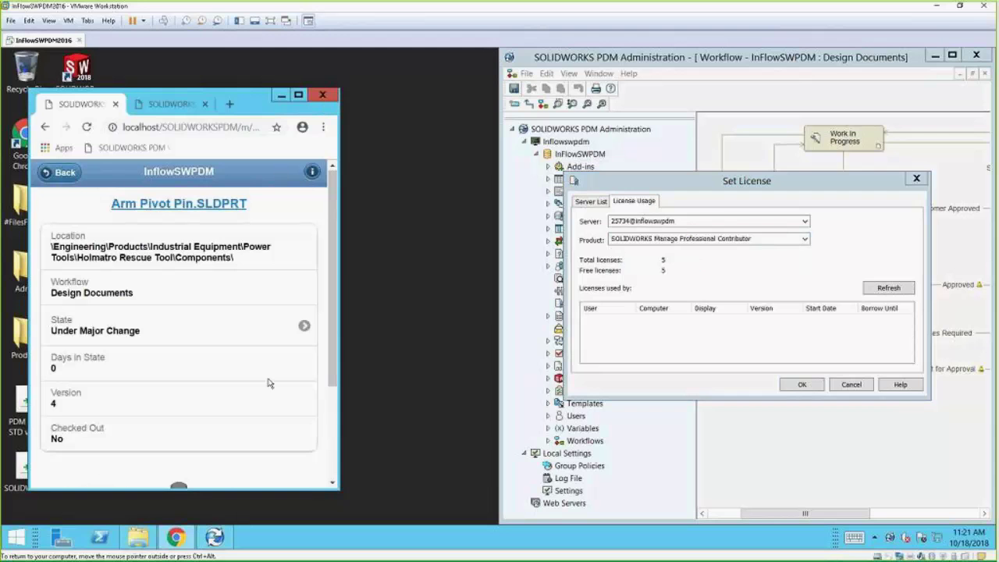
Step: Switch the browser to the full Web2 site and maximize it
scroll(268, 383, "down", 3)
left_click(105, 477)
left_click(298, 95)
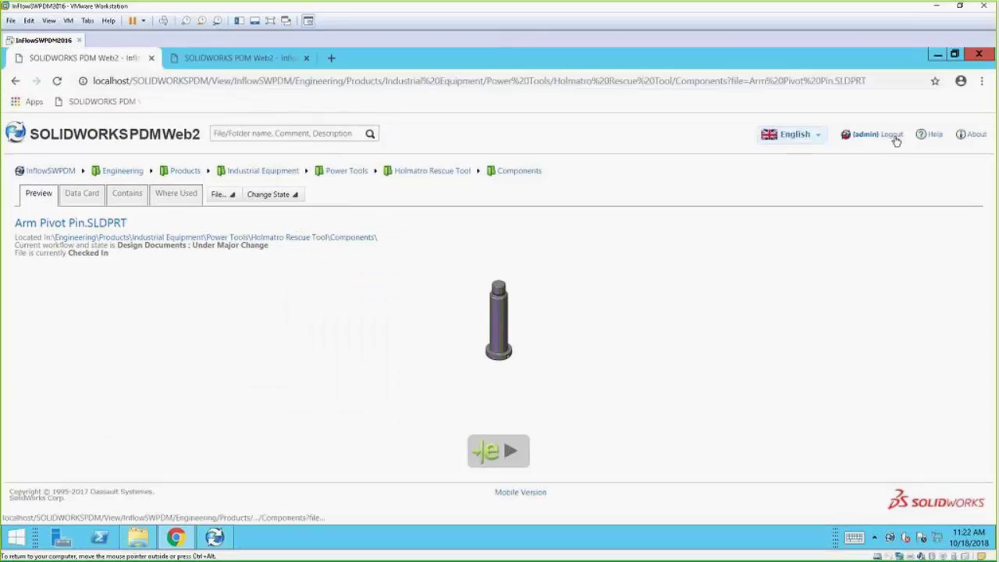
Step: Log out of Web2 and set the login license type to Web
left_click(893, 136)
left_click(204, 243)
left_click(206, 264)
left_click(206, 244)
left_click(179, 266)
left_click(179, 246)
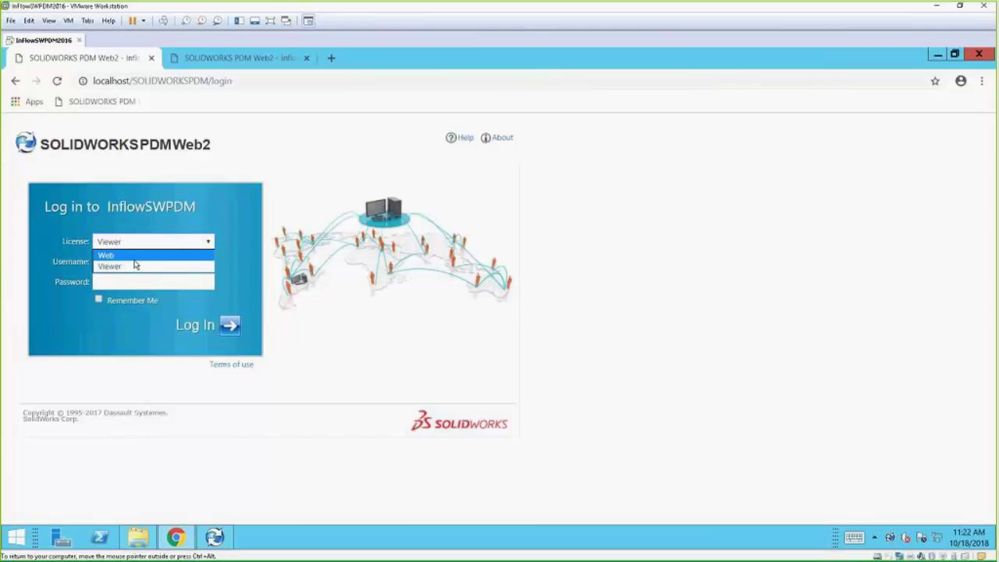
left_click(128, 260)
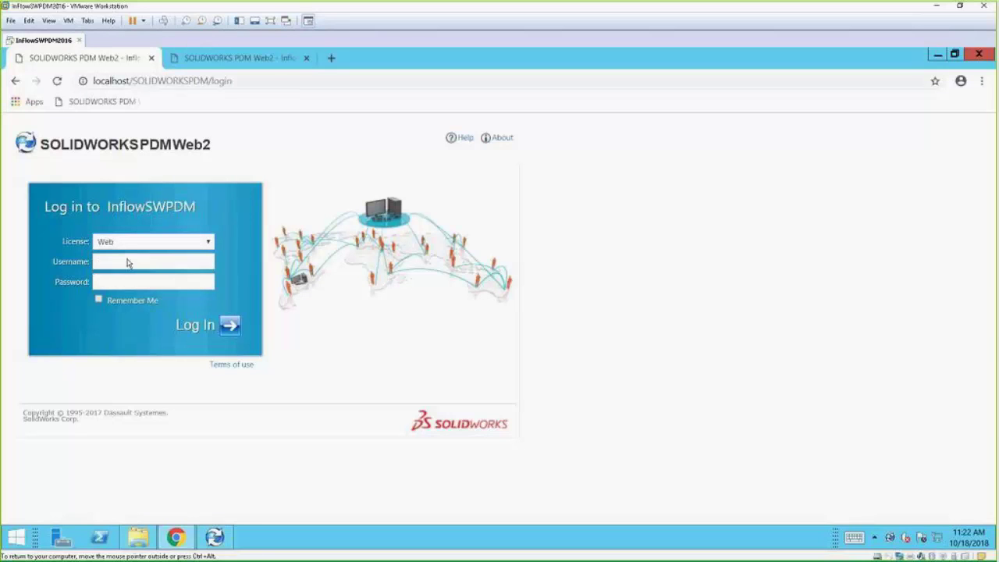
Step: Check license usage for CAD Editor & Web and Contributor & Web, then focus the Username field
left_click(214, 537)
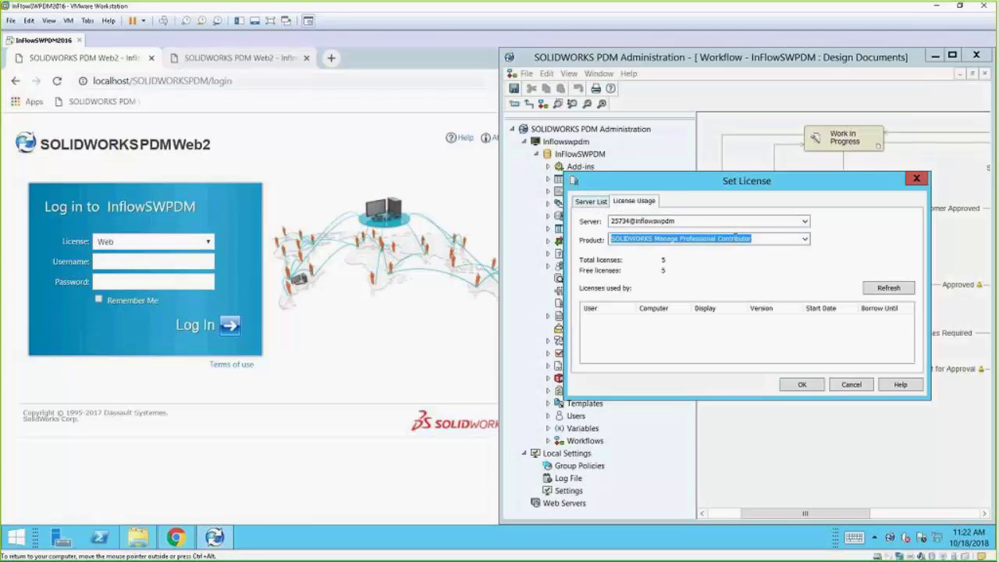
left_click(805, 239)
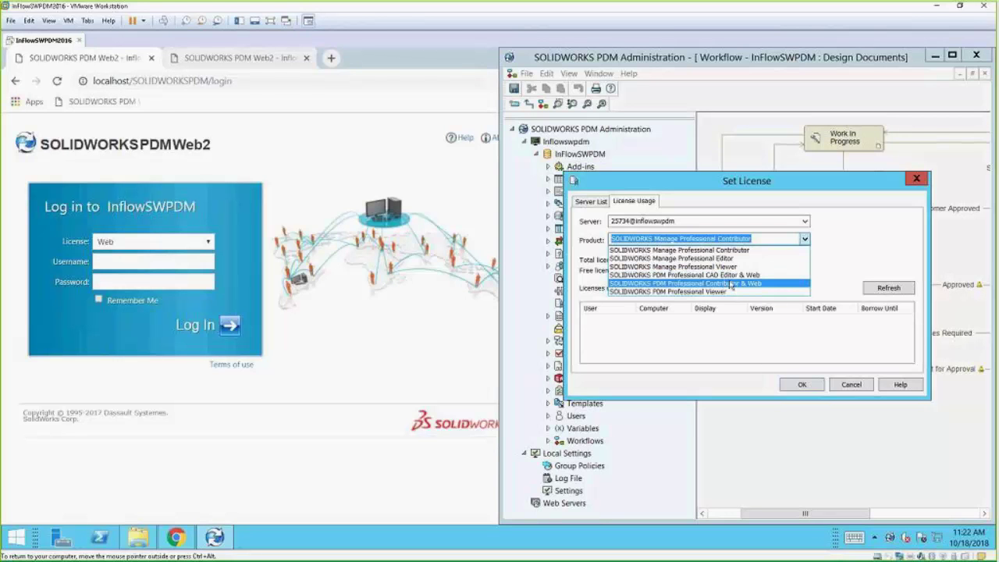
left_click(731, 276)
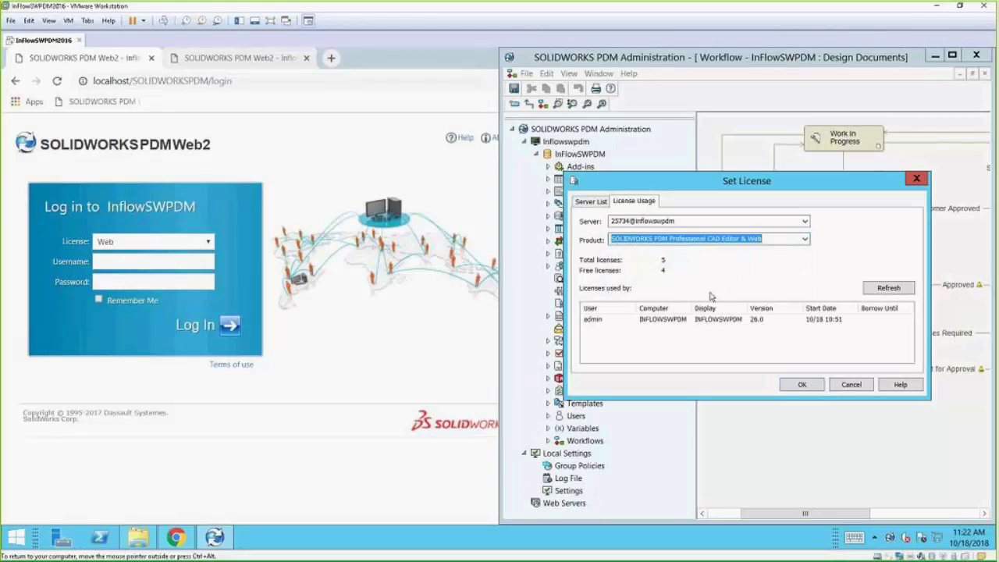
left_click(662, 320)
left_click(593, 319)
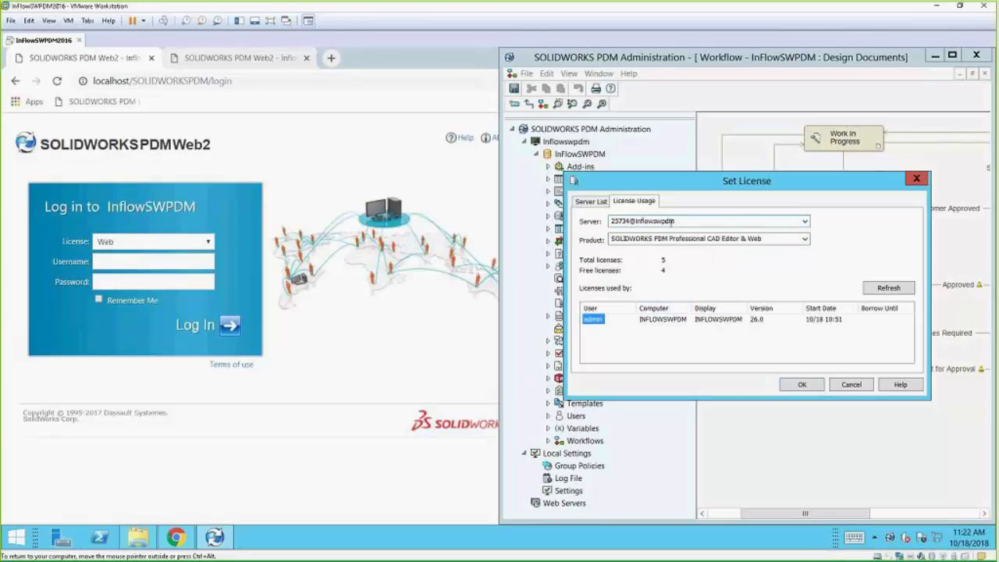
left_click(664, 239)
left_click(804, 239)
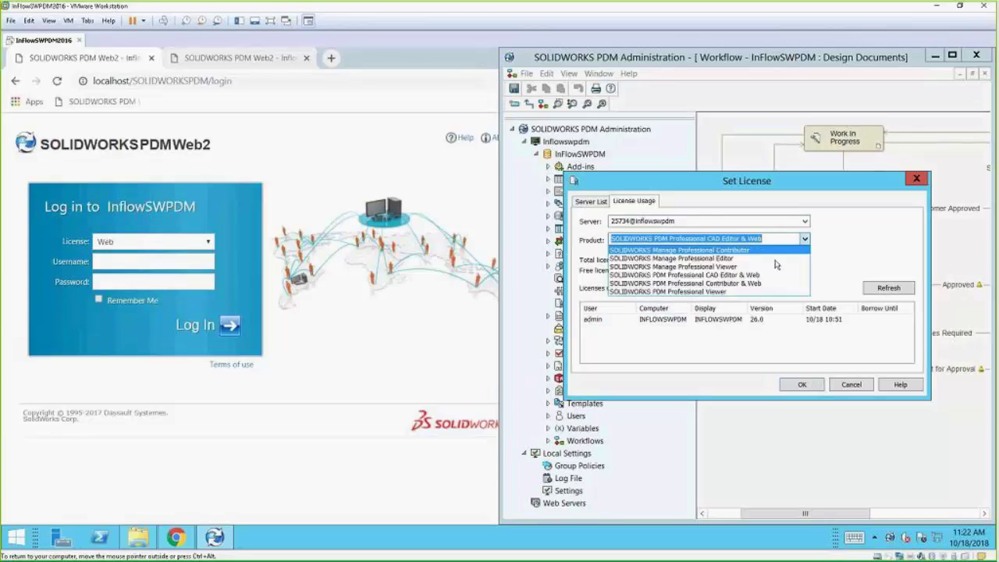
left_click(732, 288)
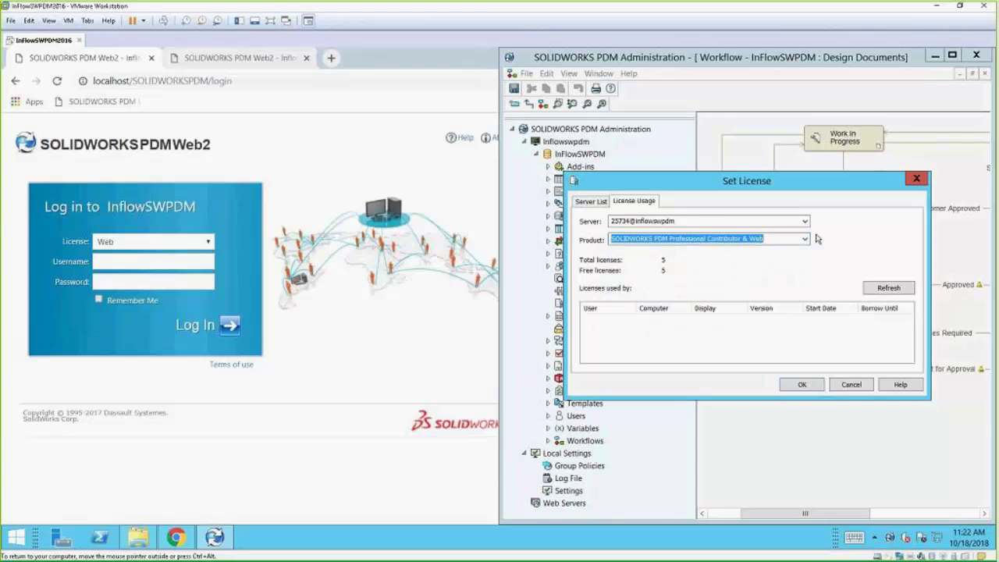
left_click(97, 260)
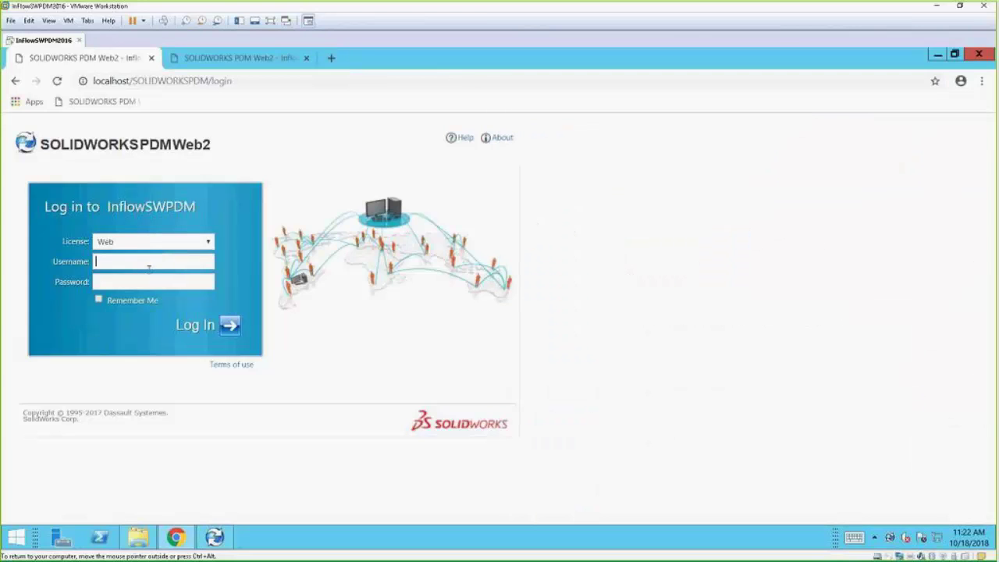
Step: Sign in to Web2 with the account username and password
key("Tab")
key("Return")
key("super+Left")
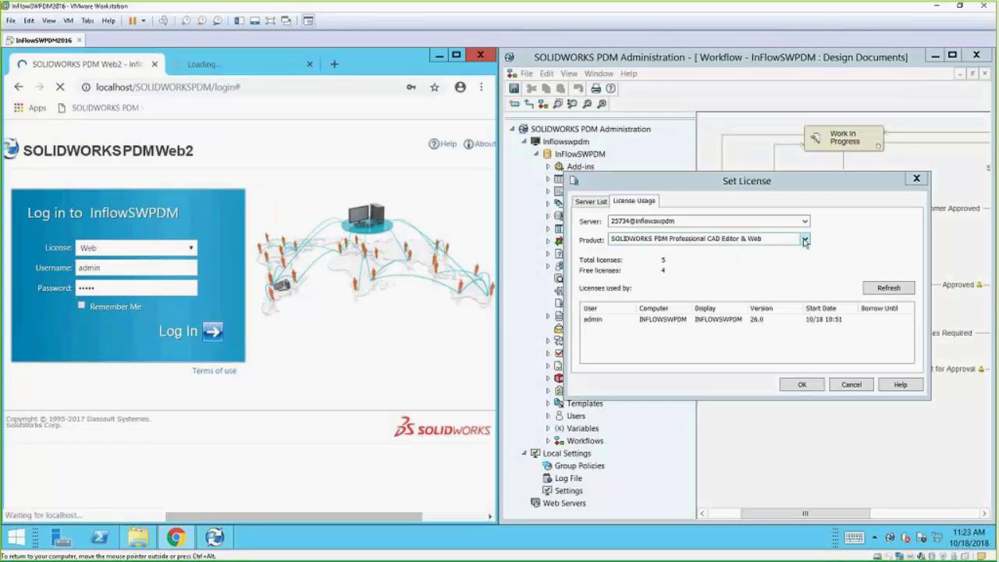
Step: Toggle the Set License product to CAD Editor & Web and back to Contributor & Web
left_click(805, 239)
left_click(761, 283)
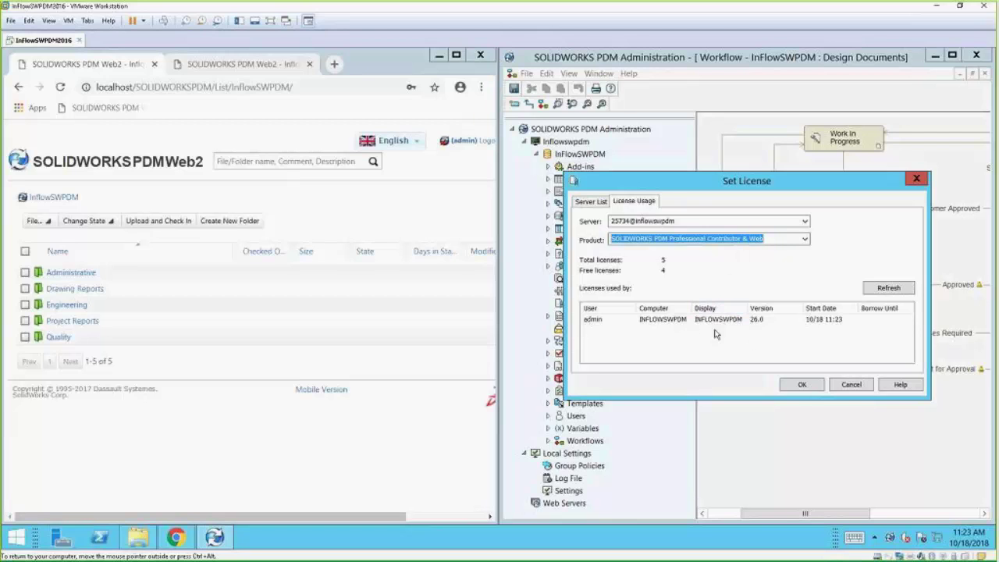
left_click(804, 239)
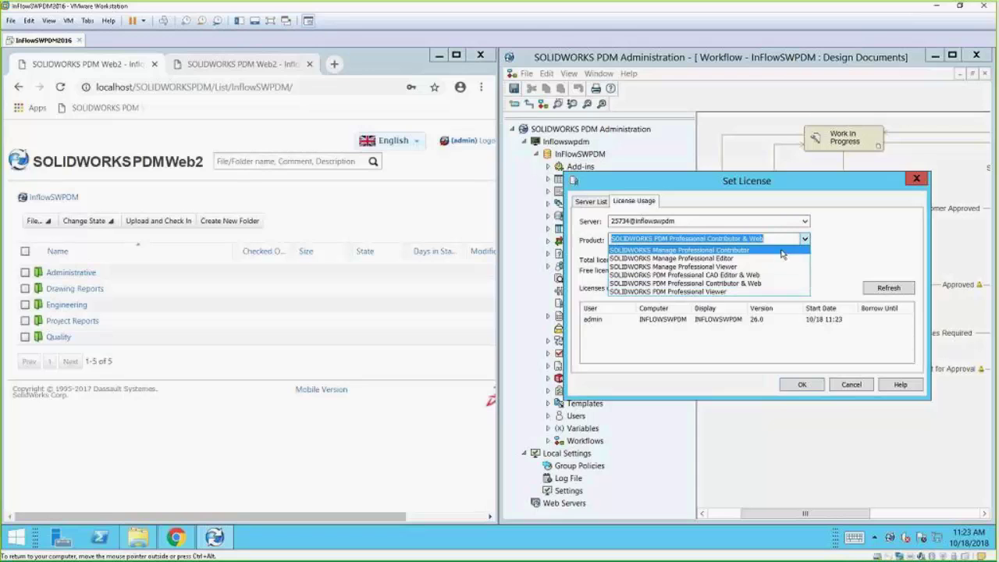
left_click(760, 275)
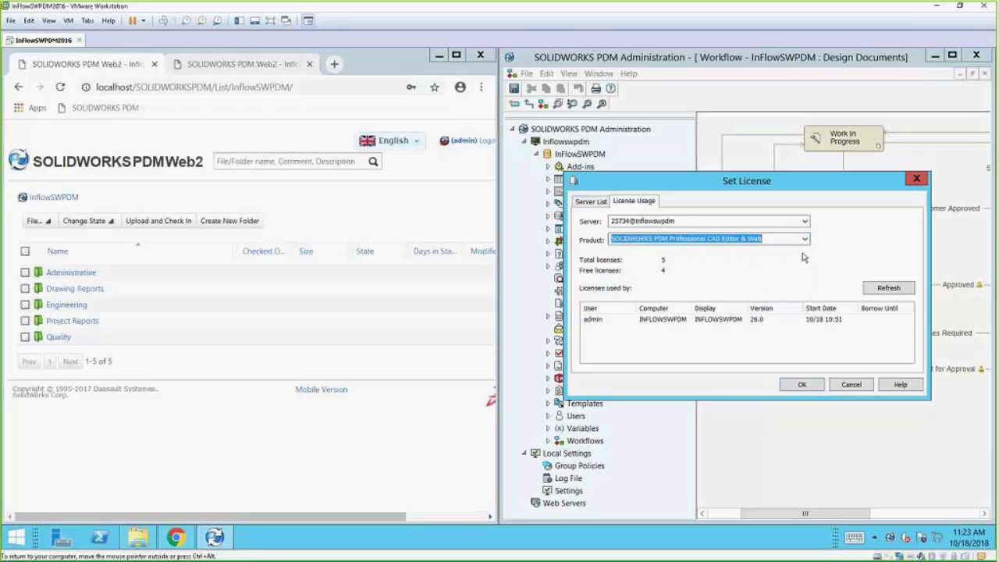
left_click(805, 240)
left_click(761, 283)
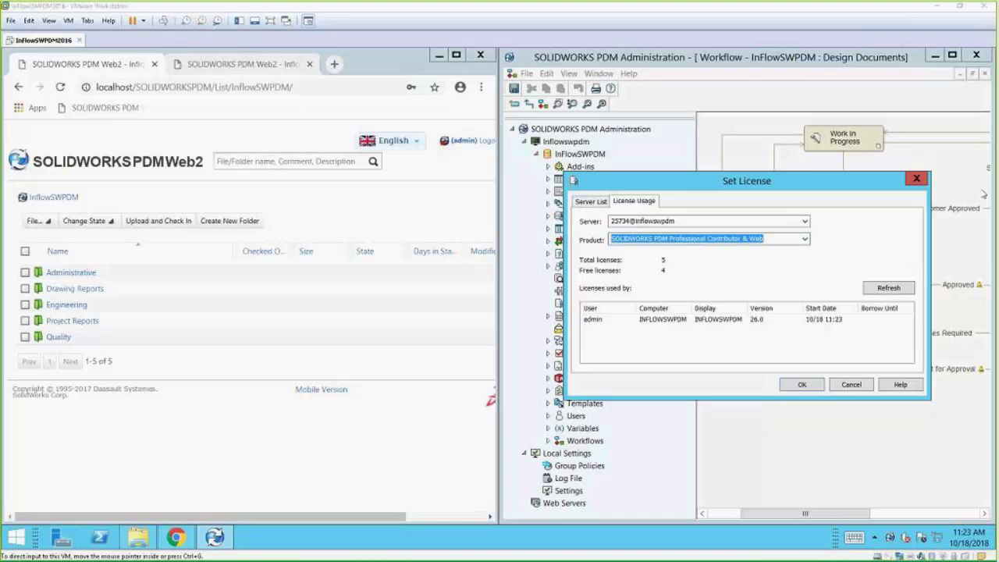
left_click(916, 180)
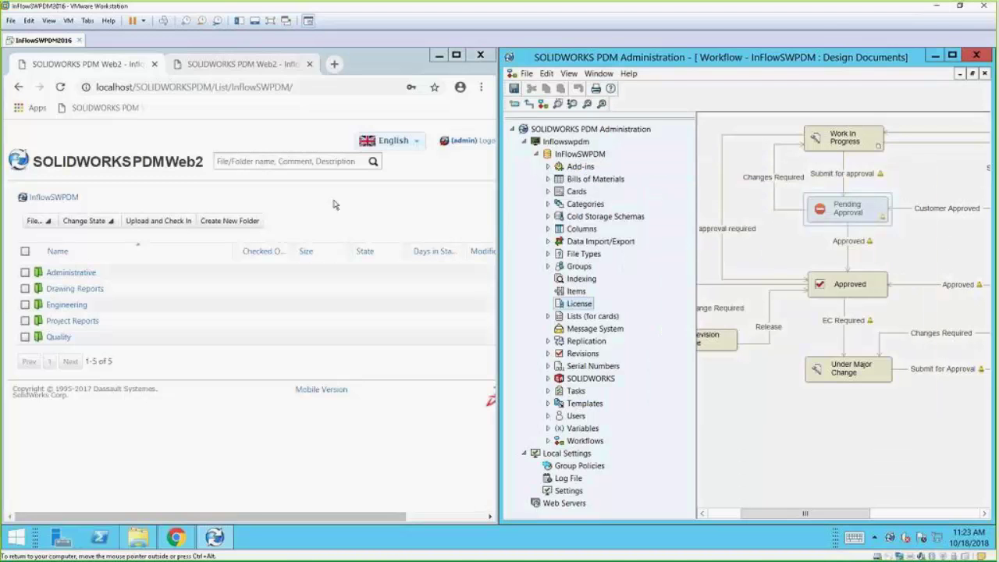
left_click(456, 56)
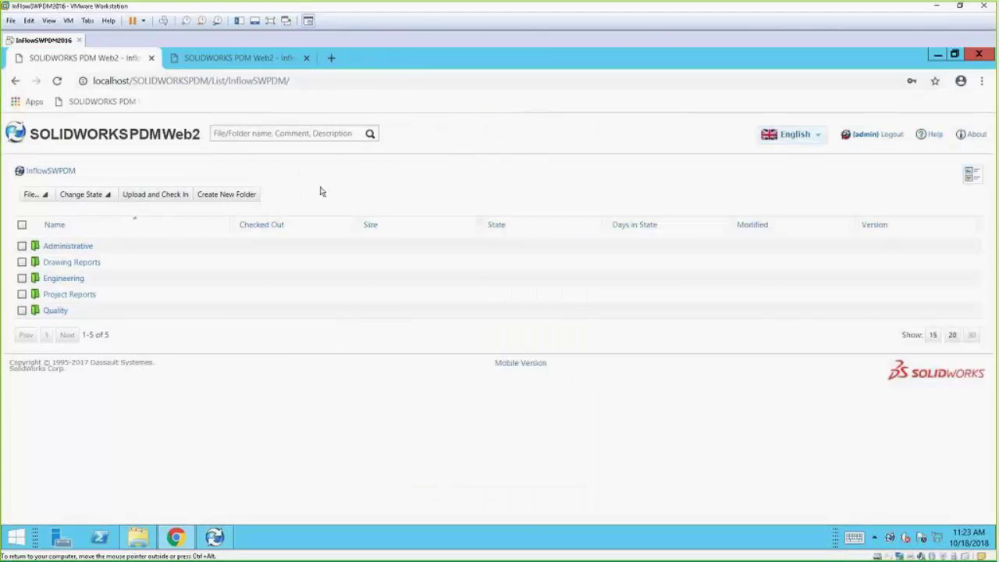
Step: In Explorer, browse to Engineering > Products > Power Tools > Holmatro Rescue Tool and preview Arm.SLDPRT in 3-D
left_click_drag(448, 58, 2, 58)
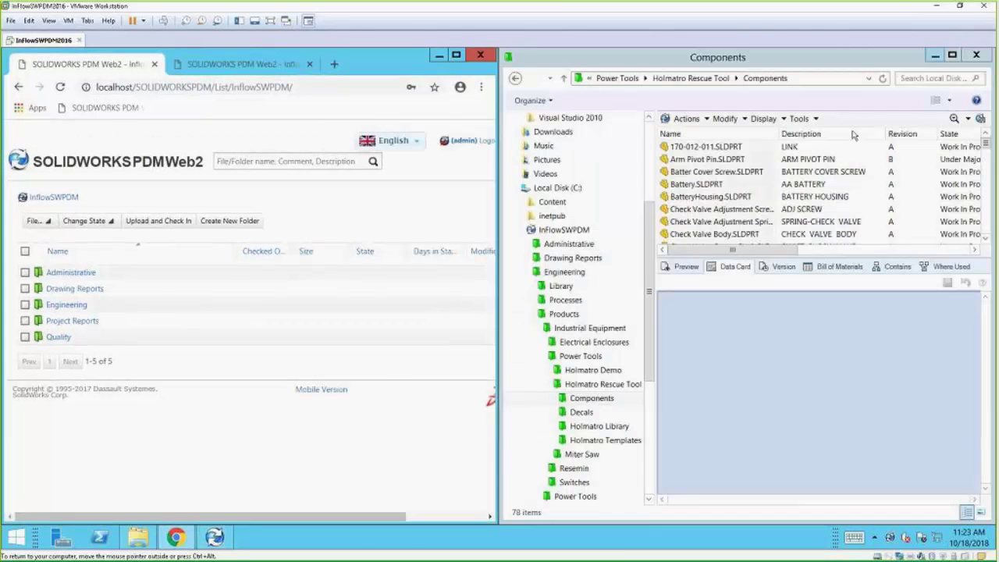
left_click(570, 231)
left_click(690, 173)
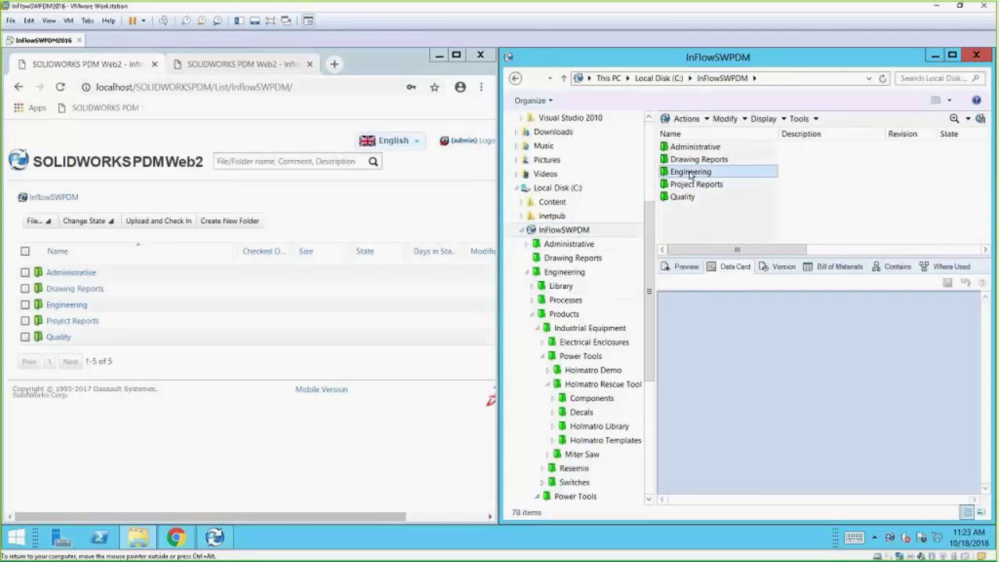
double_click(690, 173)
left_click(694, 175)
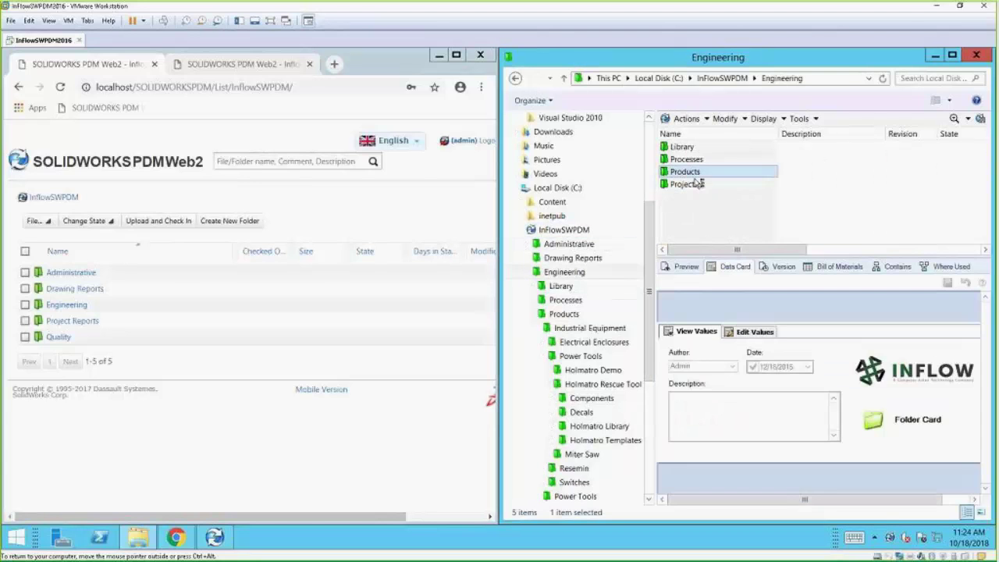
double_click(694, 173)
double_click(694, 162)
double_click(698, 148)
left_click(697, 173)
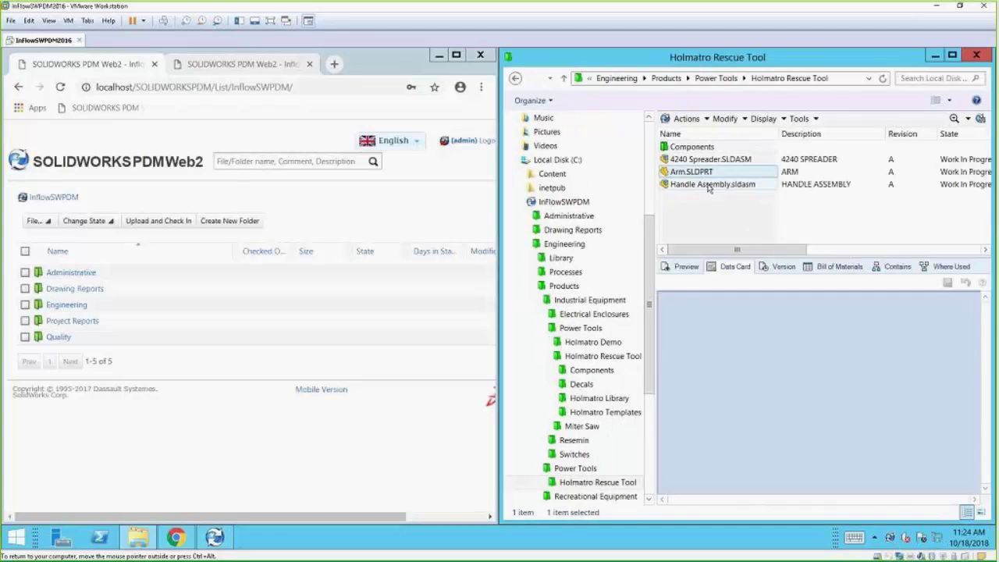
left_click(689, 268)
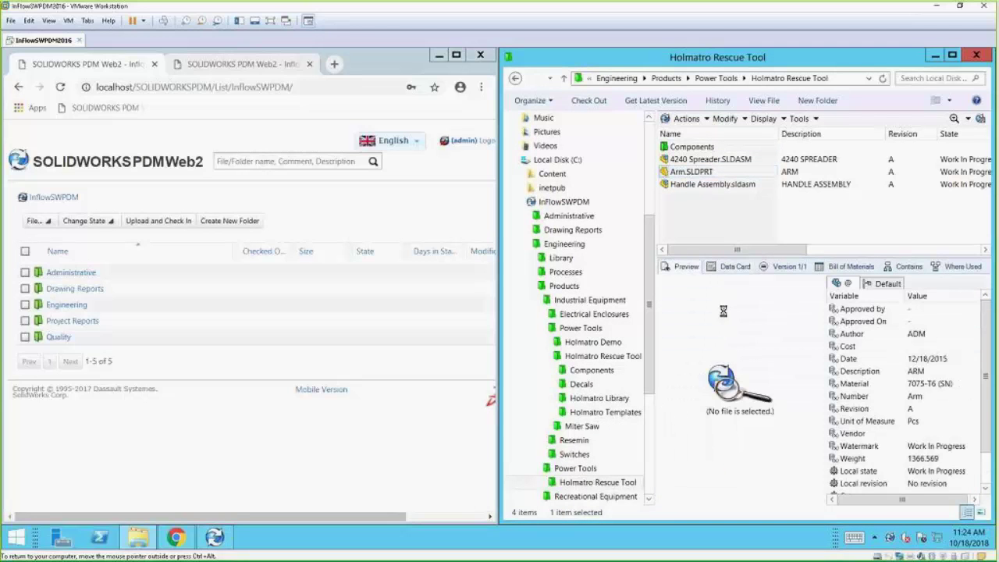
mouse_move(749, 316)
left_mouse_down()
mouse_move(774, 326)
mouse_move(737, 300)
left_mouse_up()
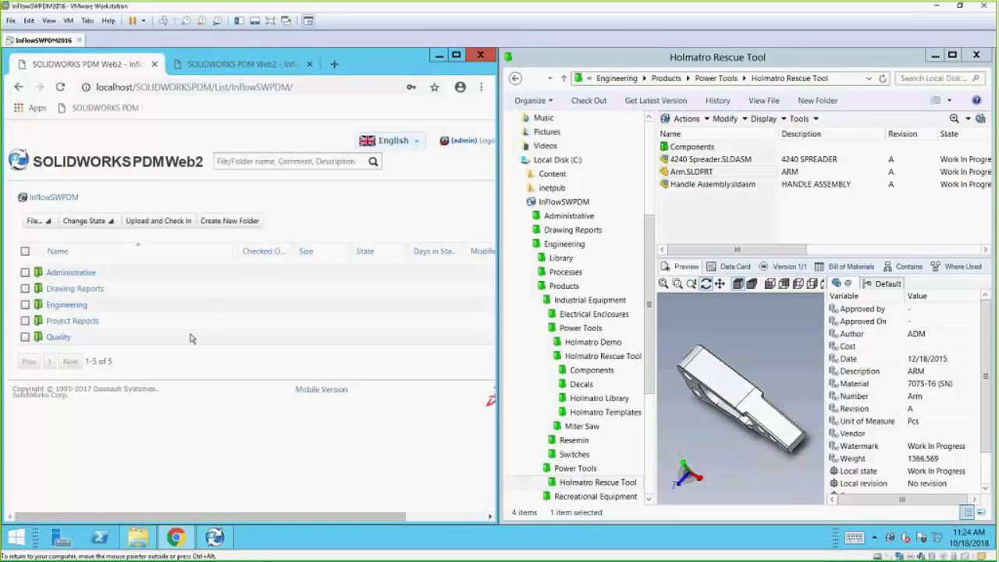
Step: In Web2, open Engineering > Products > Power Tools > Holmatro Rescue Tool and tick Arm.SLDPRT
left_click(66, 309)
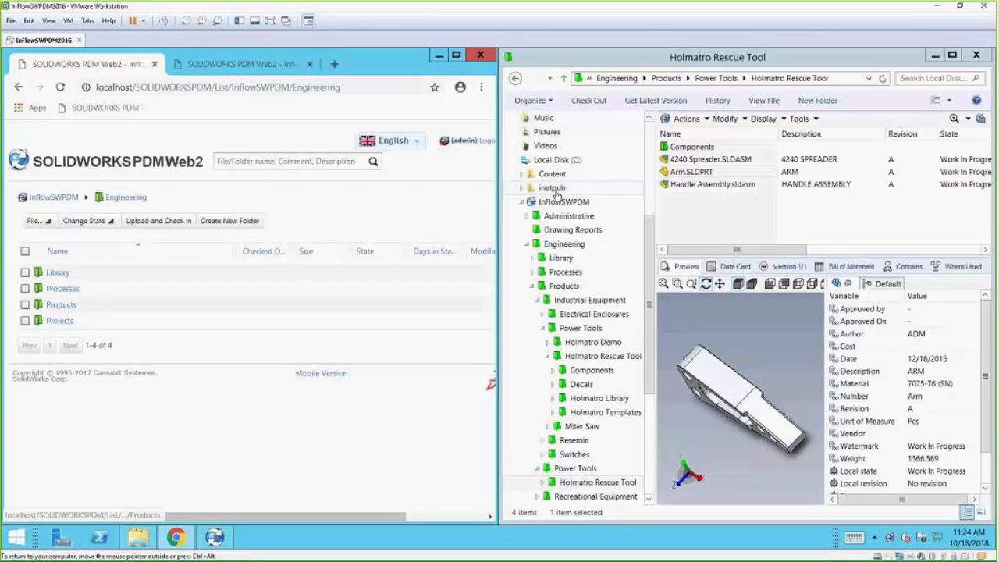
left_click(64, 308)
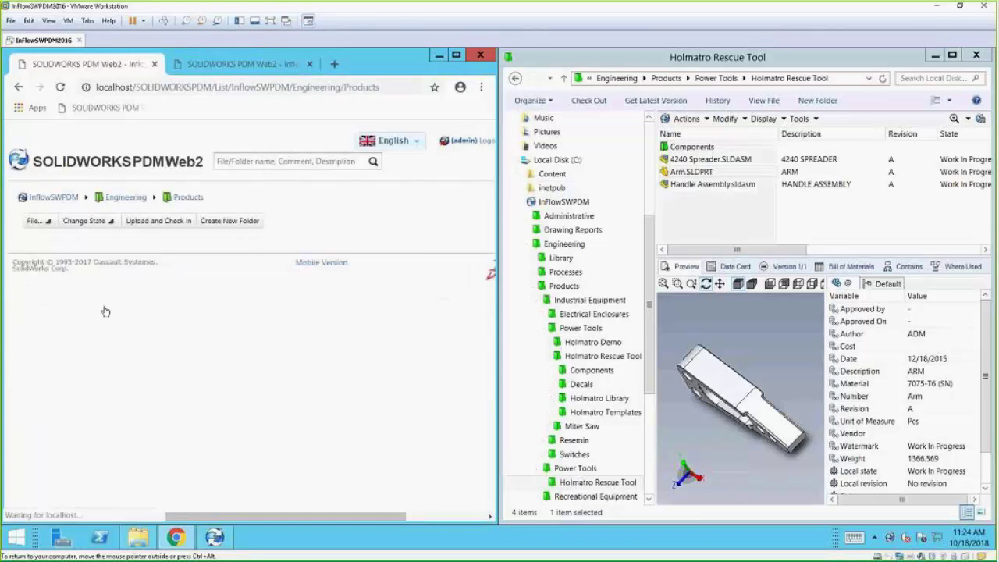
left_click(67, 293)
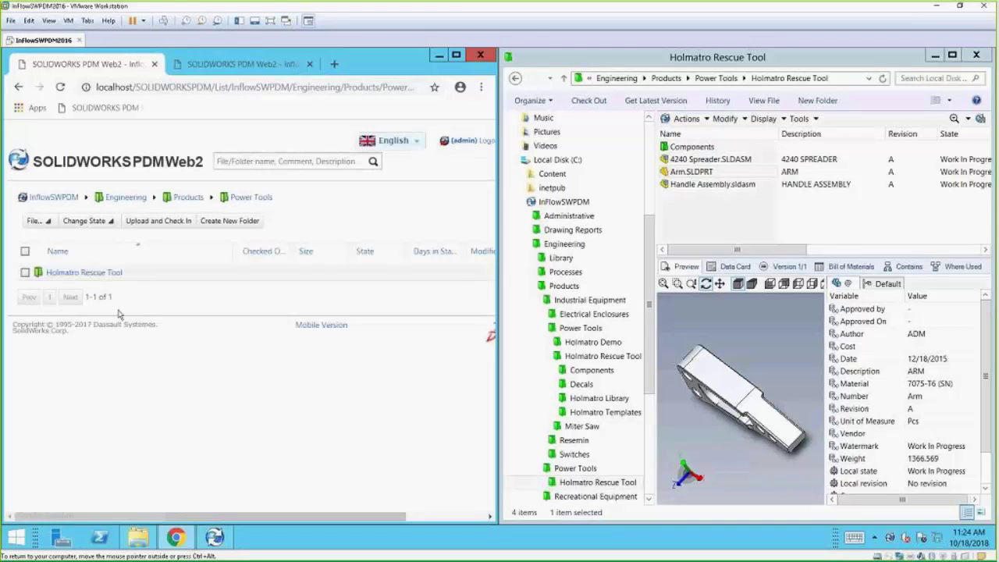
left_click(88, 273)
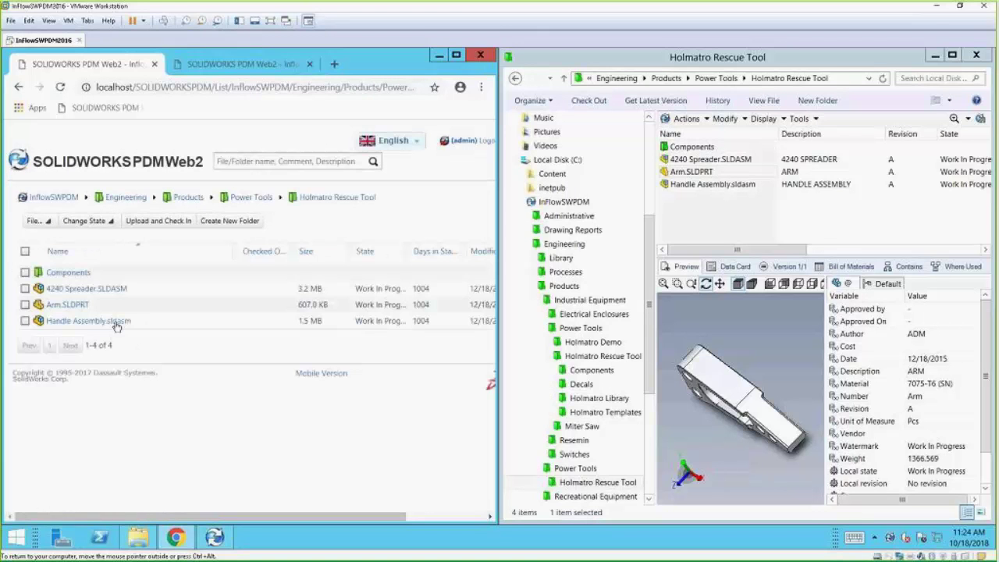
left_click(113, 306)
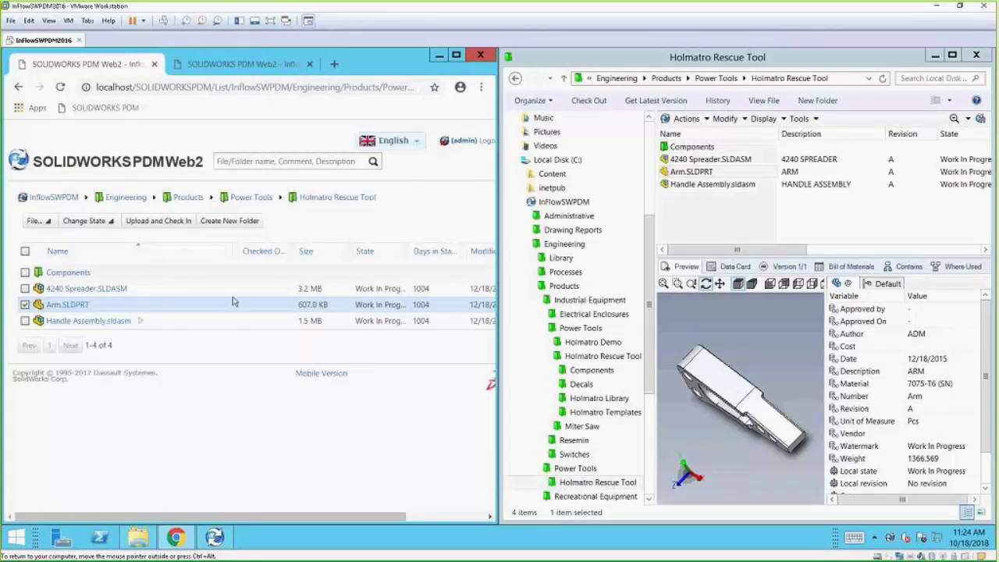
Step: Check out Arm.SLDPRT via File > Check Out and close the summary
left_click(35, 220)
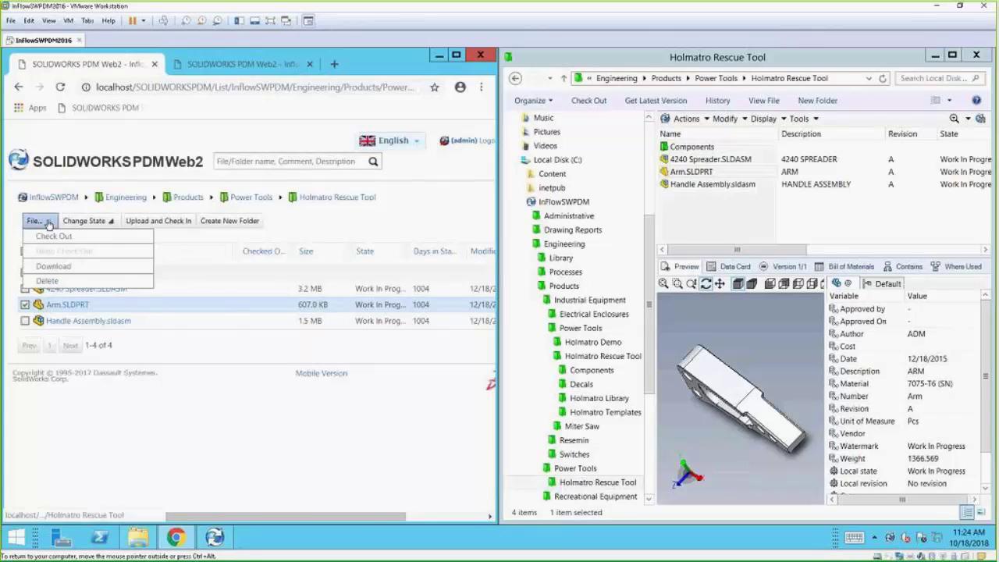
left_click(53, 236)
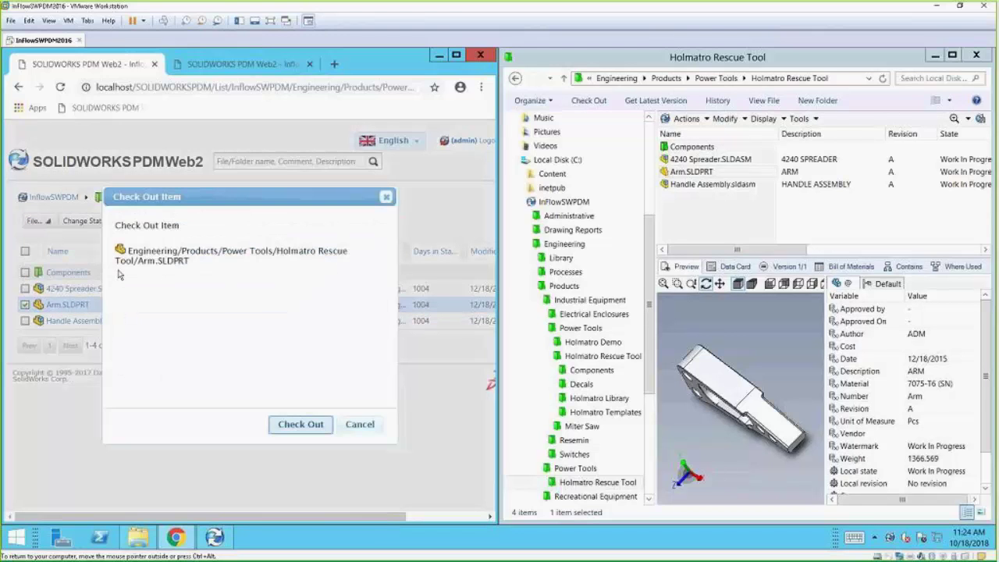
left_click(309, 426)
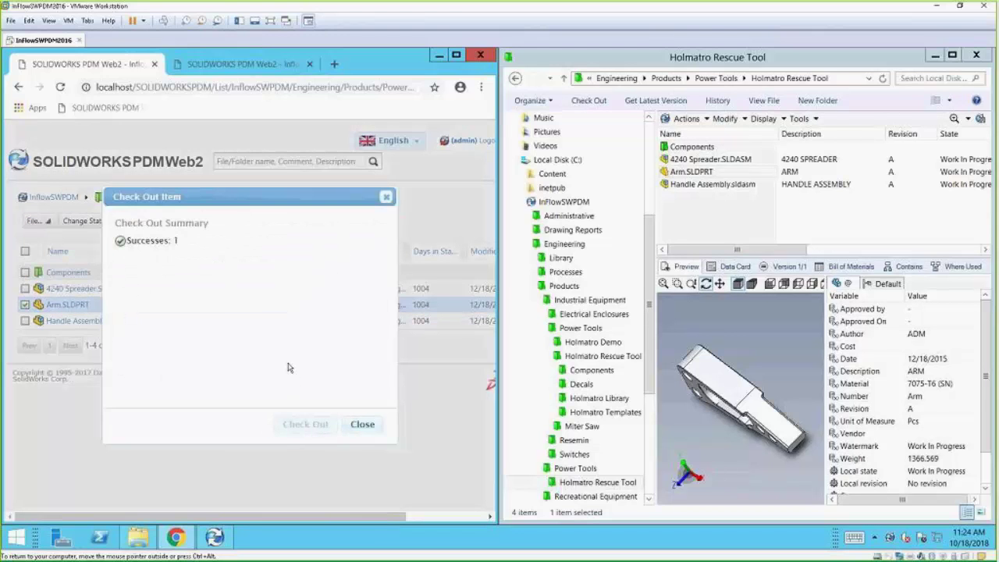
left_click(361, 424)
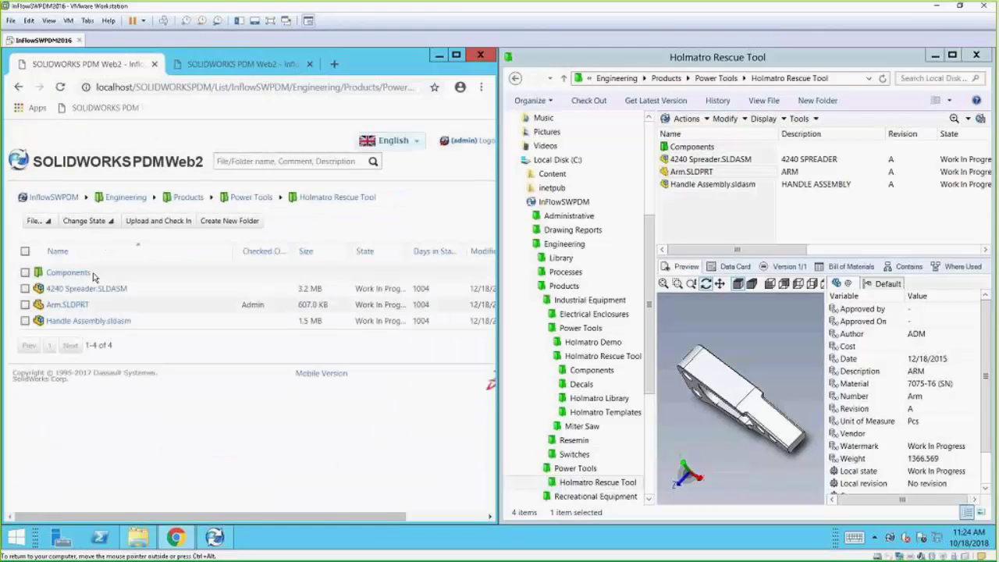
left_click(25, 304)
left_click(46, 223)
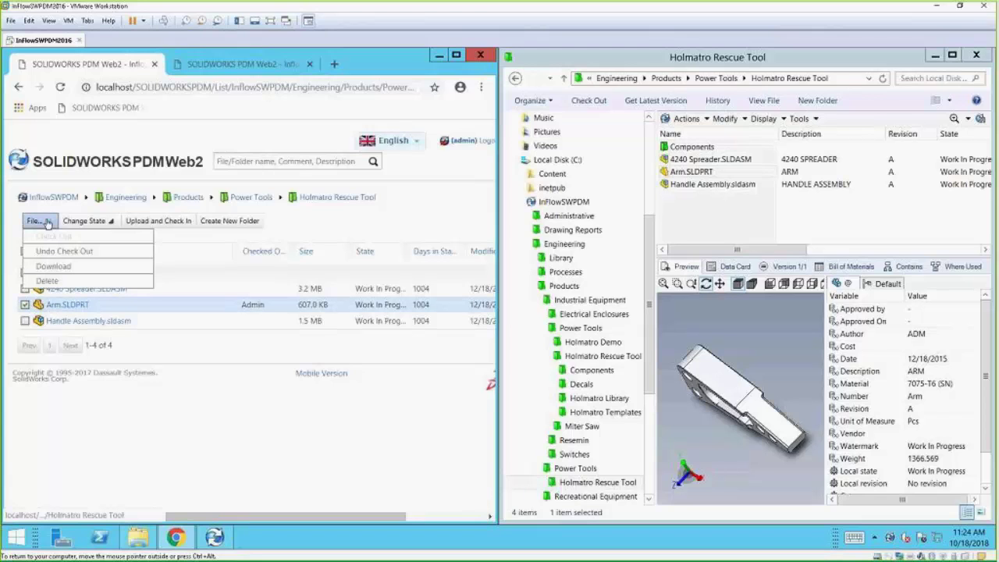
left_click(57, 267)
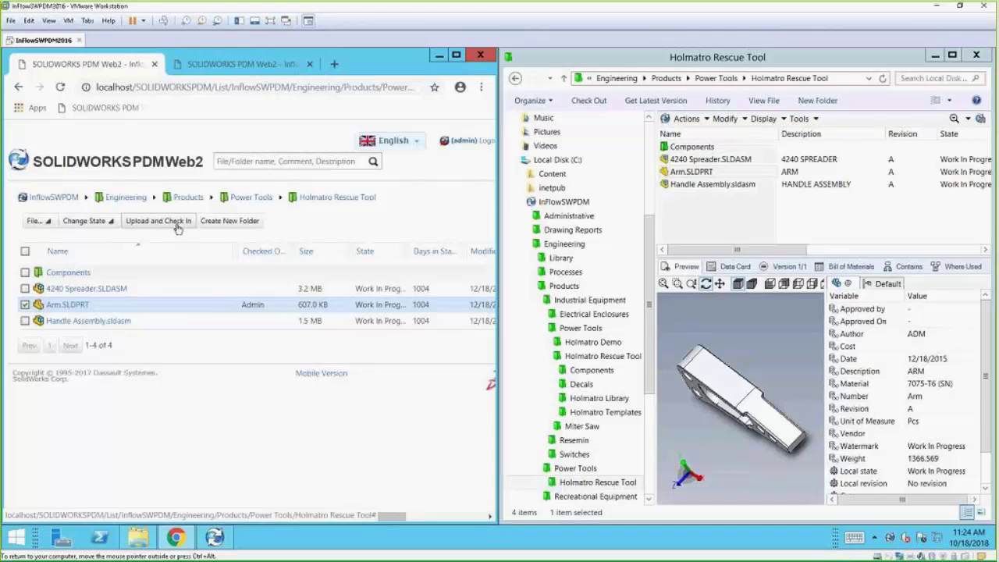
left_click(769, 237)
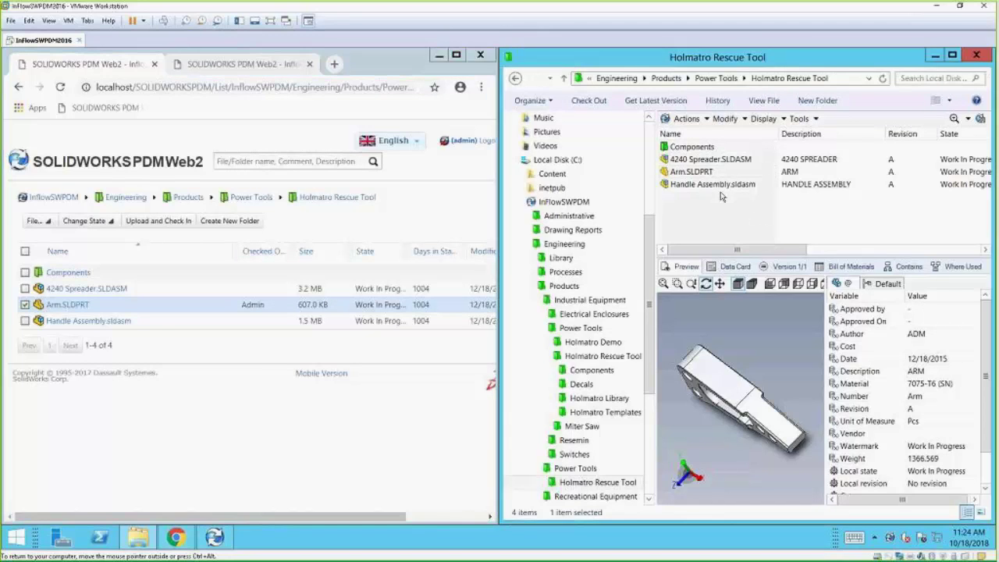
Step: Clear the file selection and collapse the Explorer tree to the vault's top-level folders
left_click(721, 197)
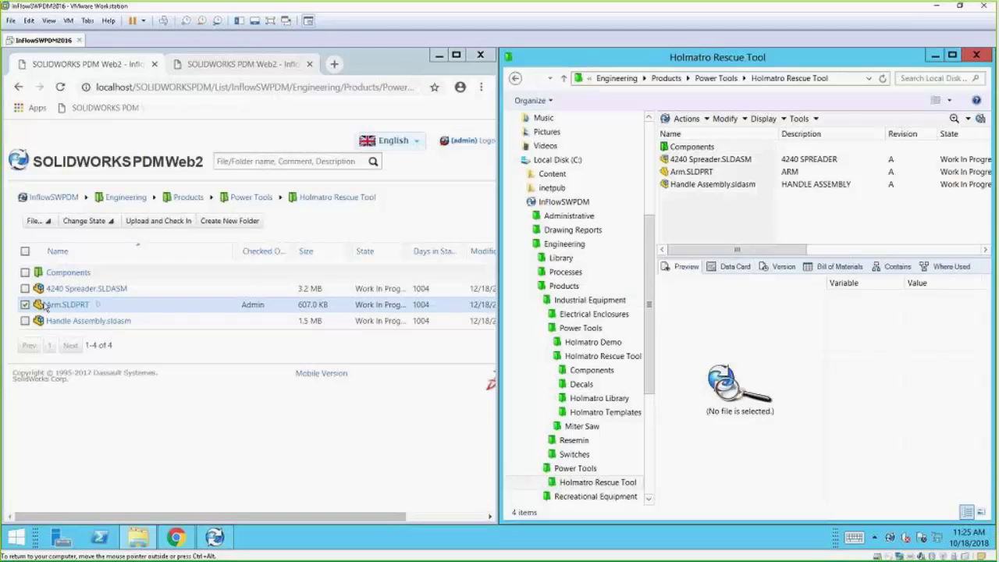
left_click(531, 286)
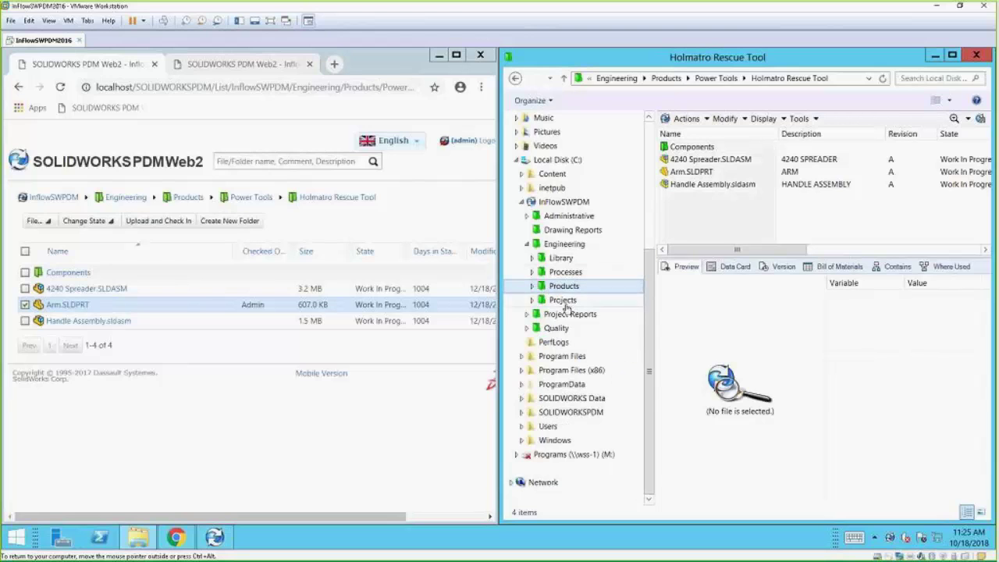
left_click(565, 202)
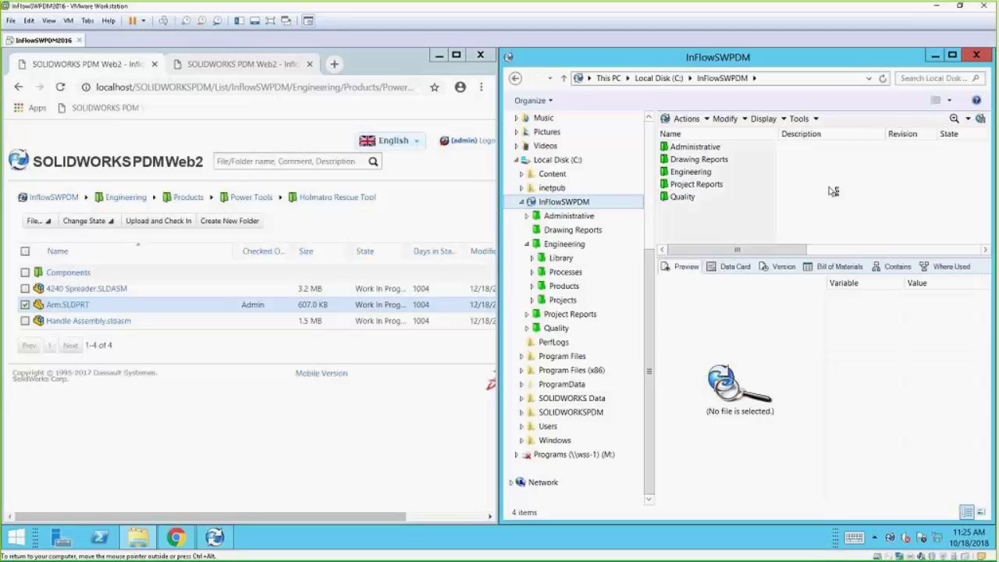
Step: Run a vault-wide search for files named *.doc* in C:\InFlowSWPDM
left_click(953, 118)
left_click(767, 170)
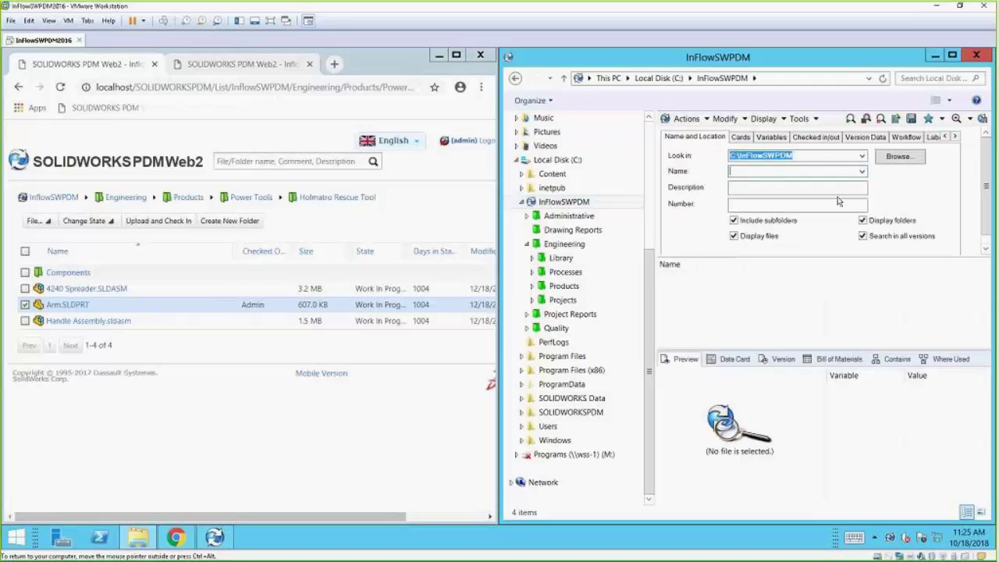
type("*.doc*")
left_click(850, 118)
Step: Preview DOC5468 (Procedure) and enlarge the preview area
left_click(711, 290)
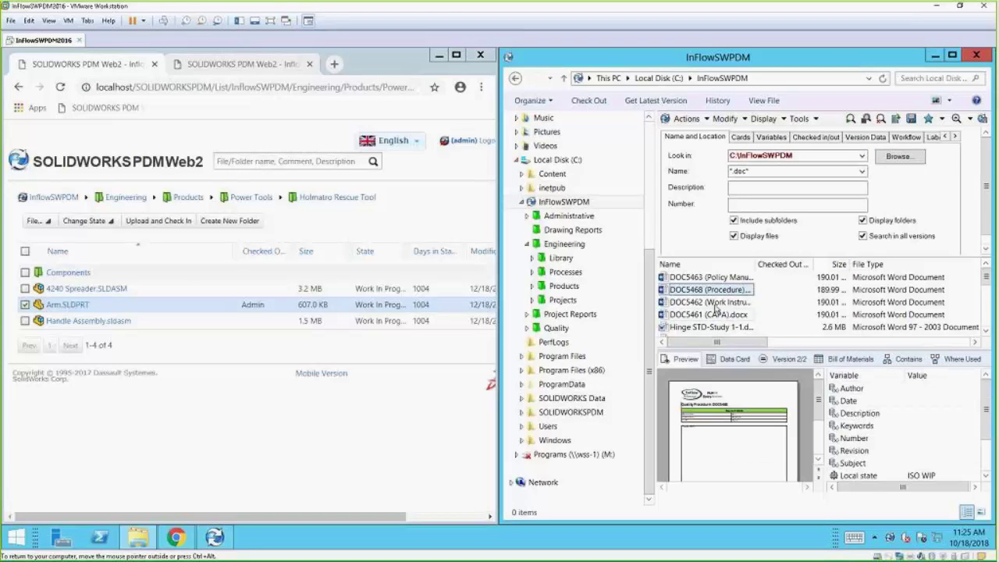
left_click_drag(756, 346, 756, 319)
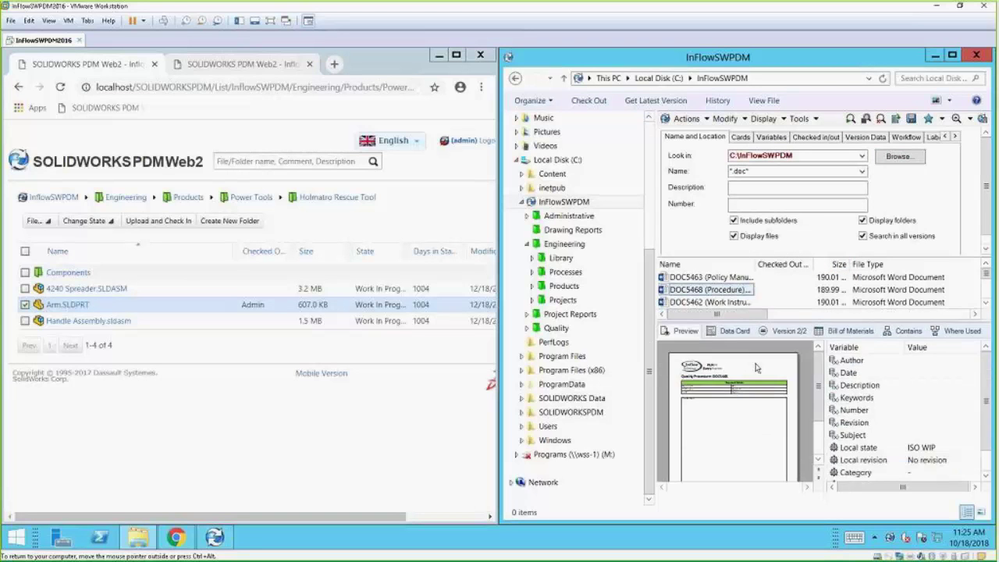
scroll(743, 413, "down", 5)
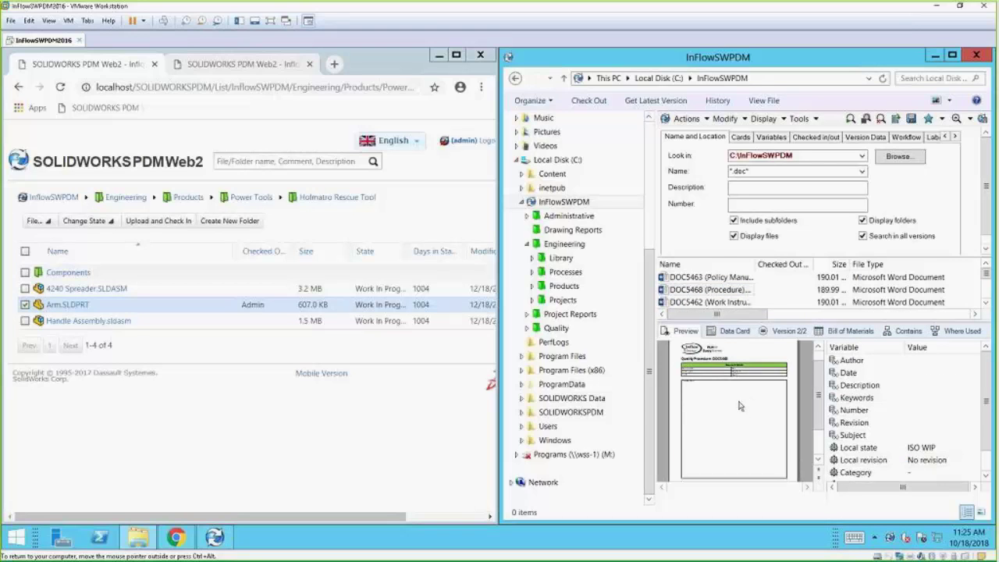
scroll(741, 405, "down", 3)
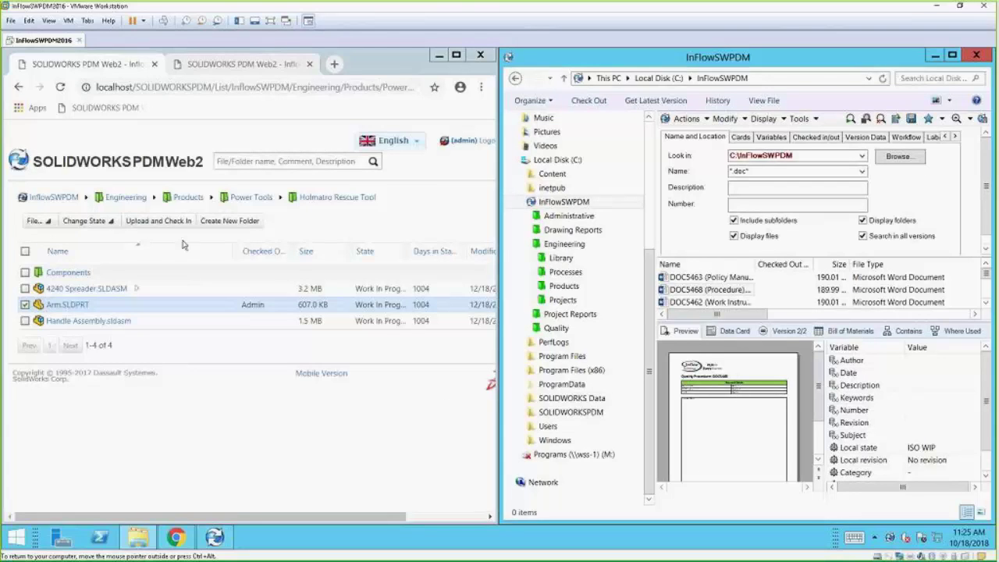
Step: Search Web2 for the keyword *.doc* to list the matching files
left_click(292, 161)
type("*.doc*")
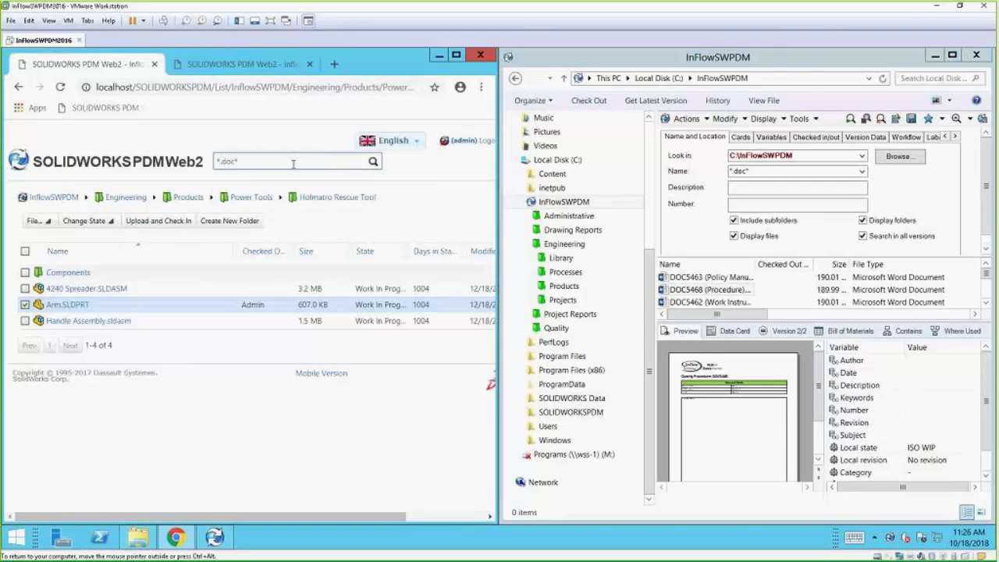
key("Return")
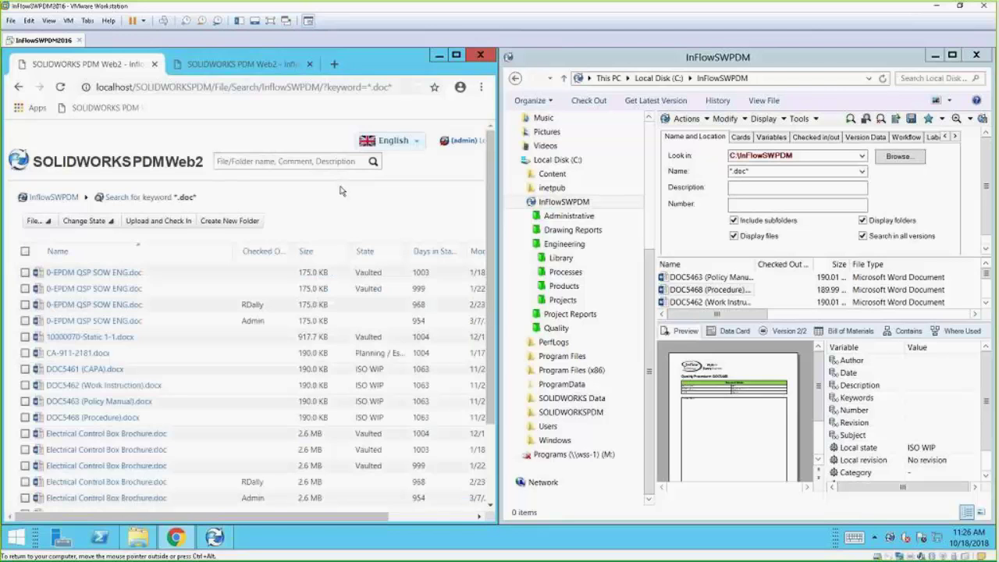
scroll(201, 335, "down", 3)
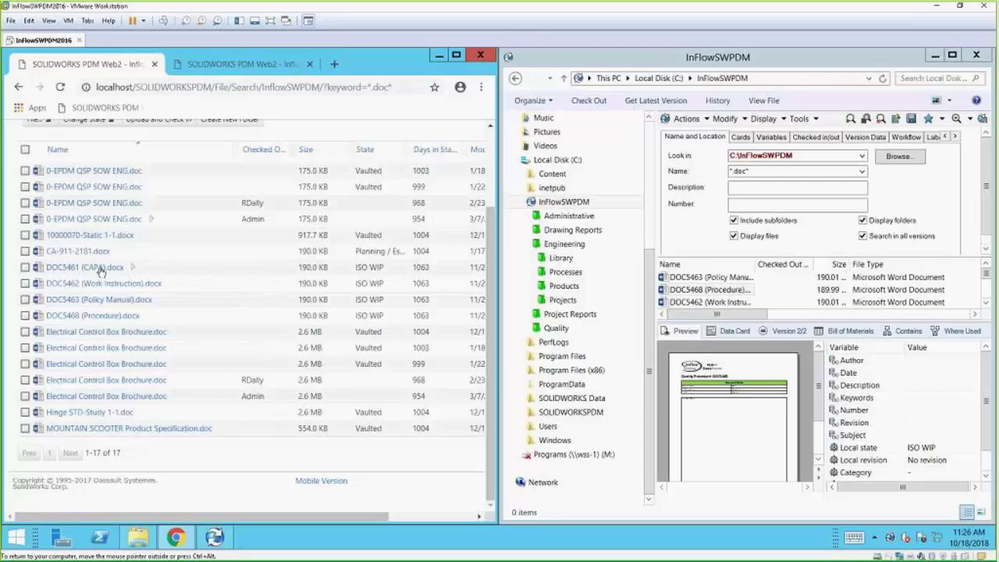
Step: Open 0-EPDM QSP SOW ENG.doc full screen, check its Data Card and Preview, then return to results
left_click(103, 220)
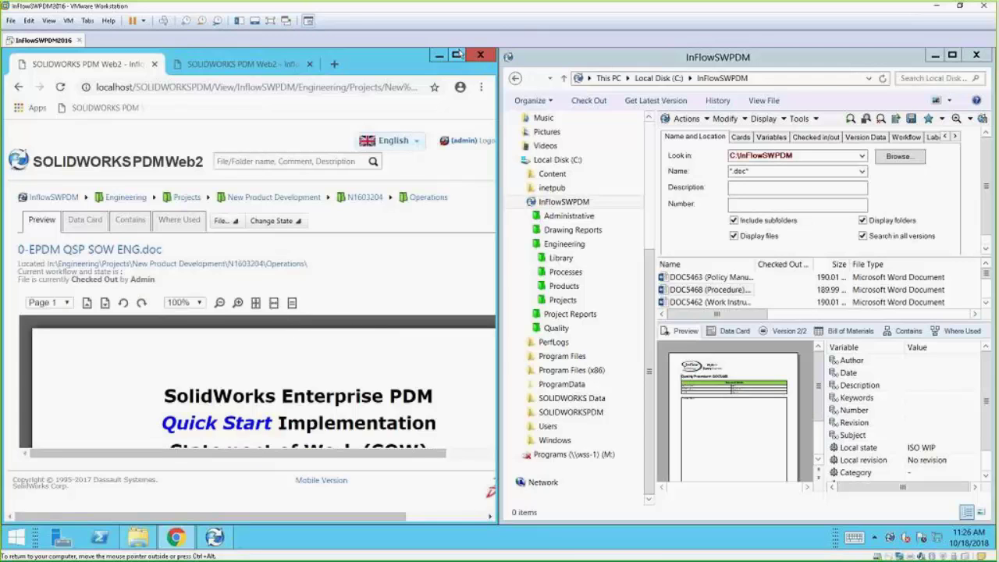
left_click(456, 54)
scroll(857, 344, "down", 2)
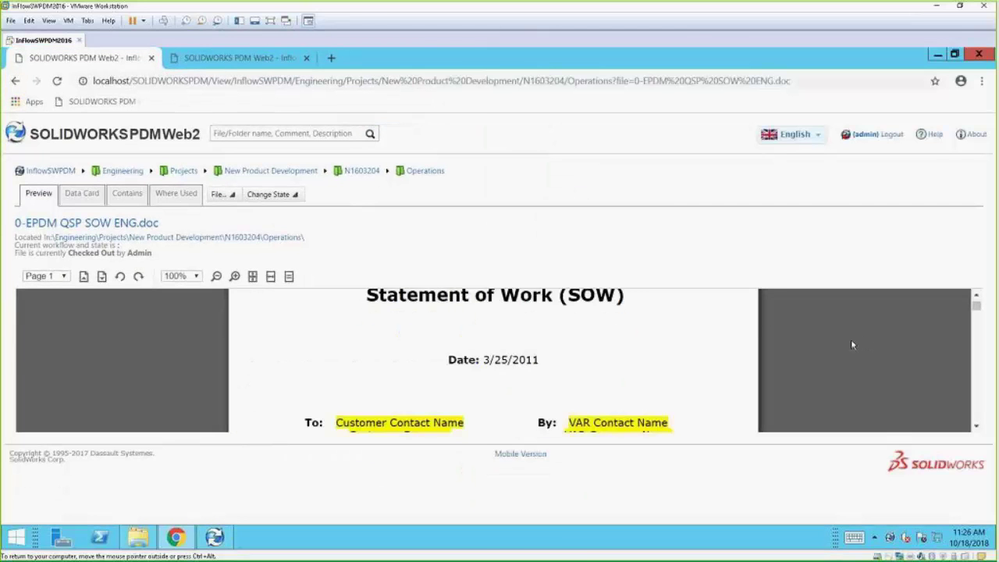
scroll(814, 351, "down", 3)
scroll(810, 346, "down", 5)
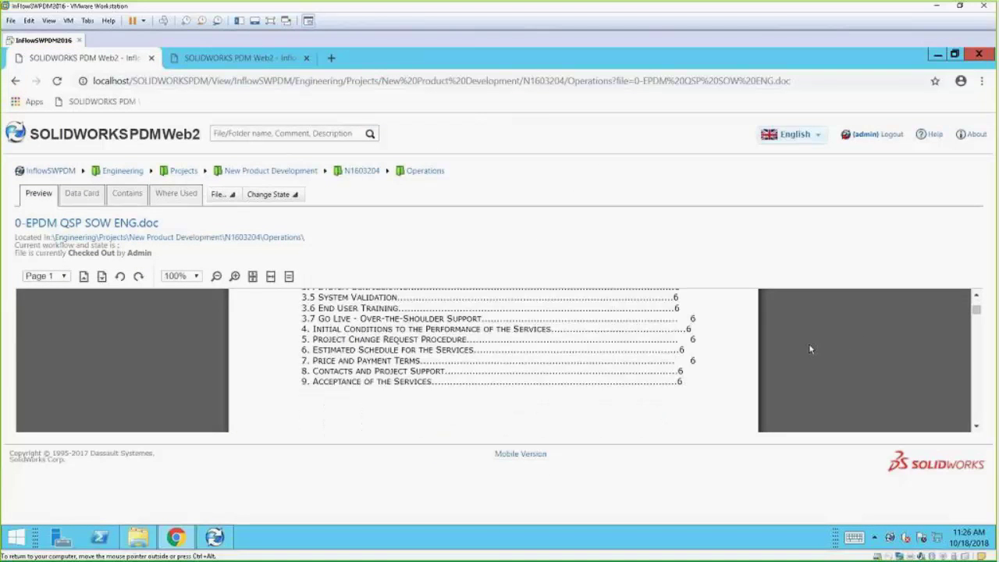
left_click(82, 192)
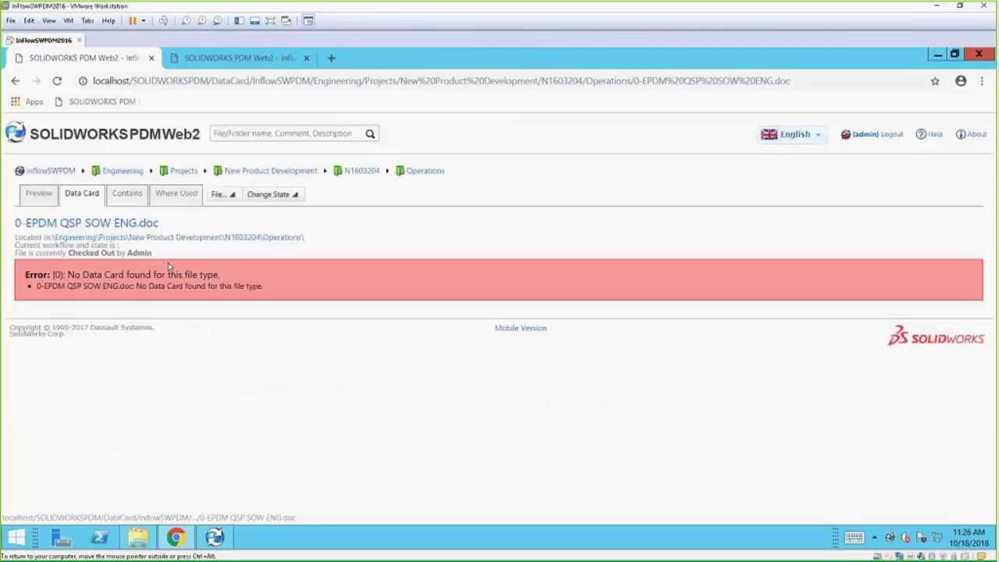
left_click(39, 194)
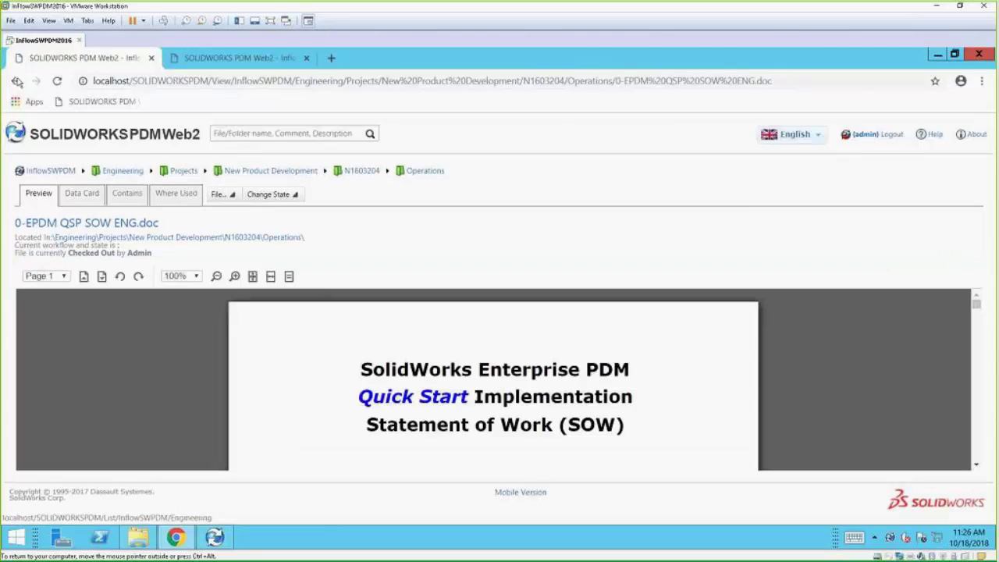
left_click(15, 81)
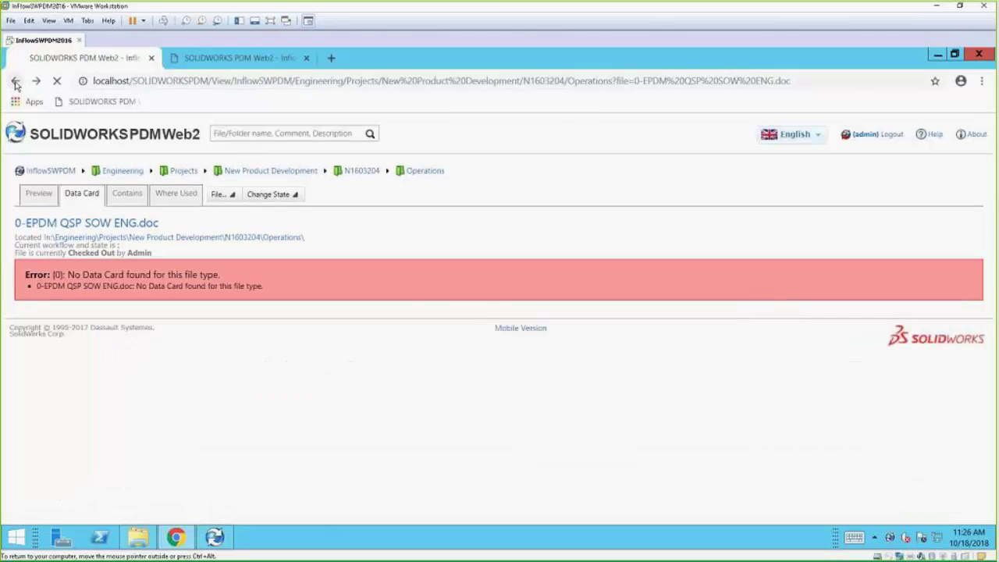
left_click(16, 81)
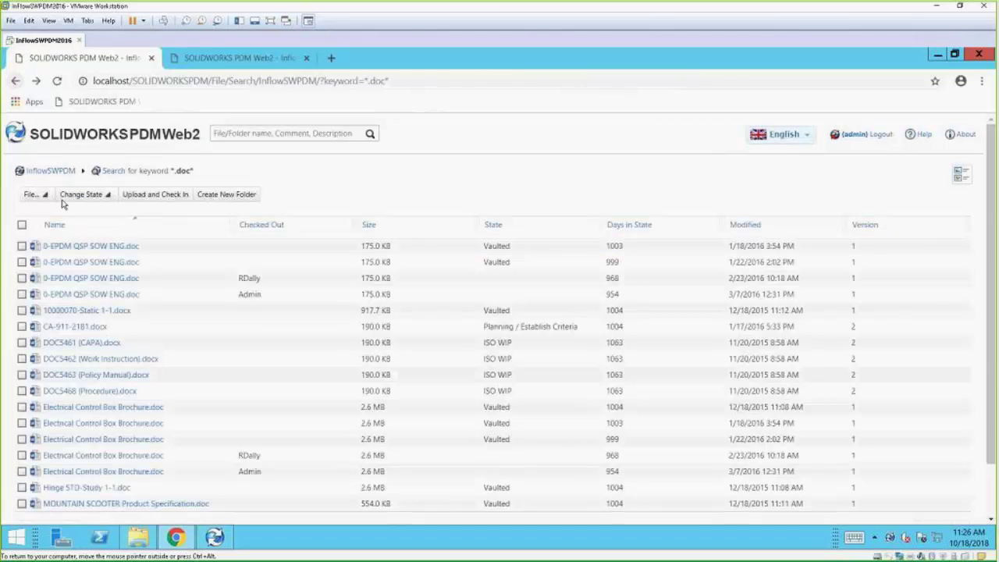
Step: Preview DOC5461 (CAPA).docx and restore the browser to half-screen beside Explorer
left_click(95, 358)
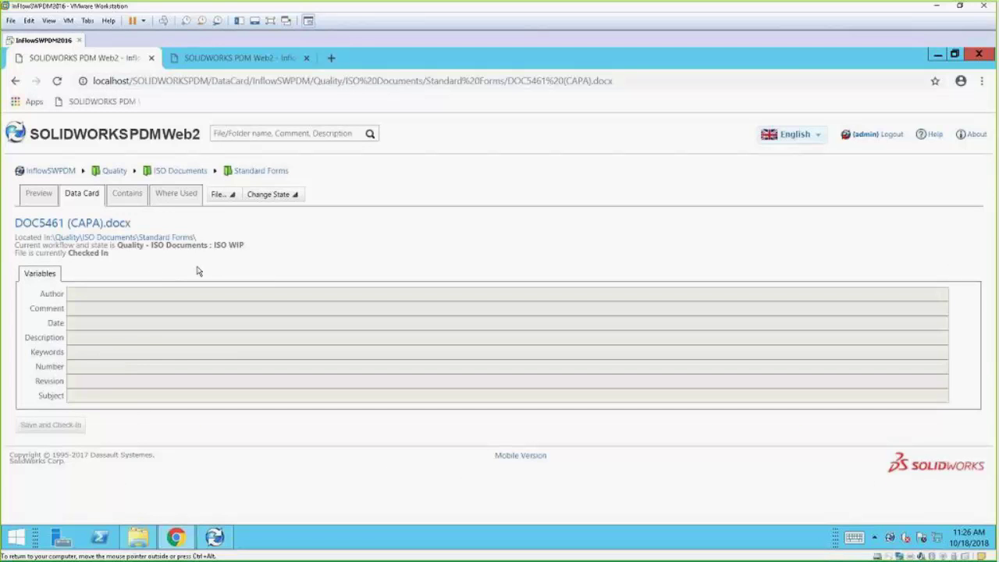
left_click(39, 193)
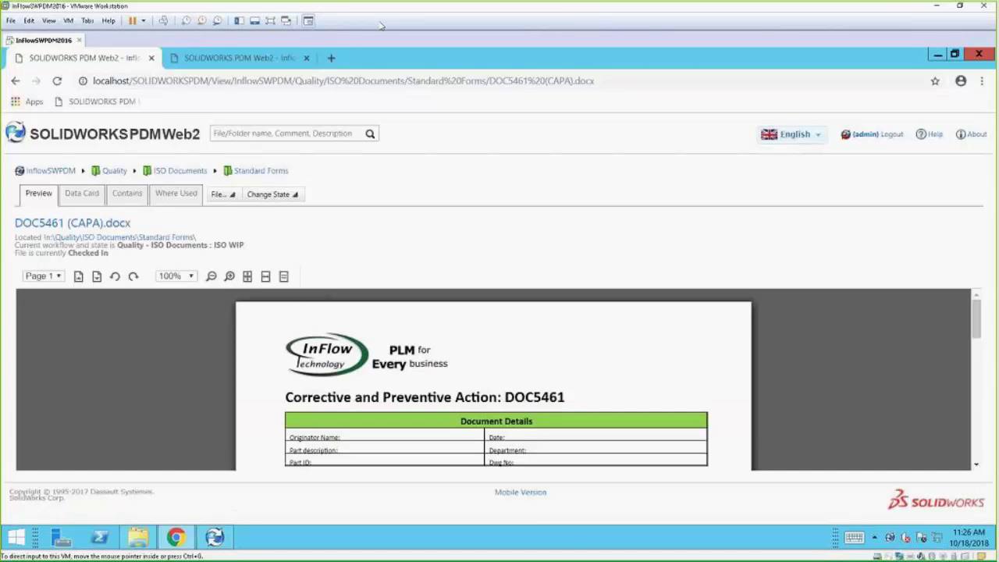
double_click(337, 9)
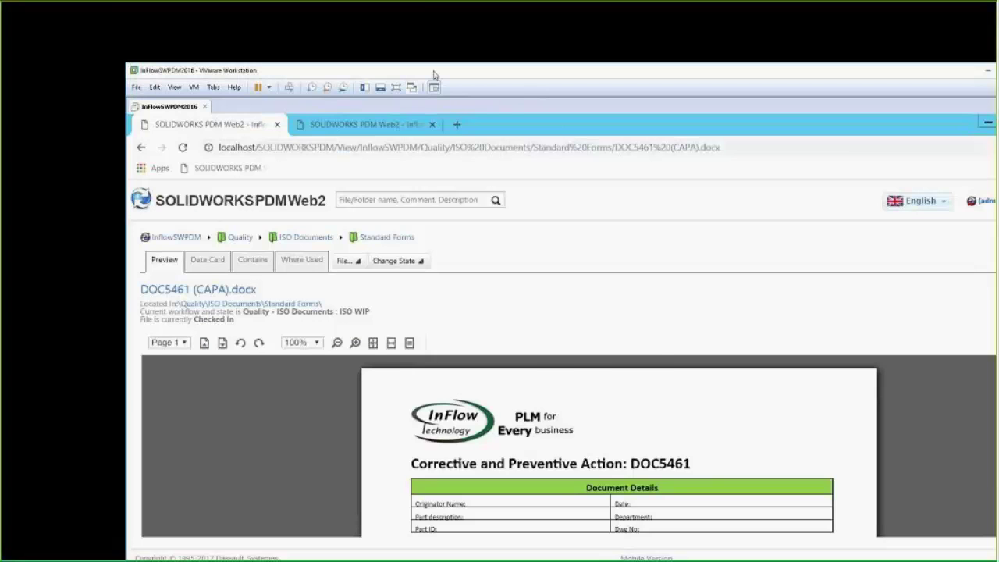
double_click(434, 73)
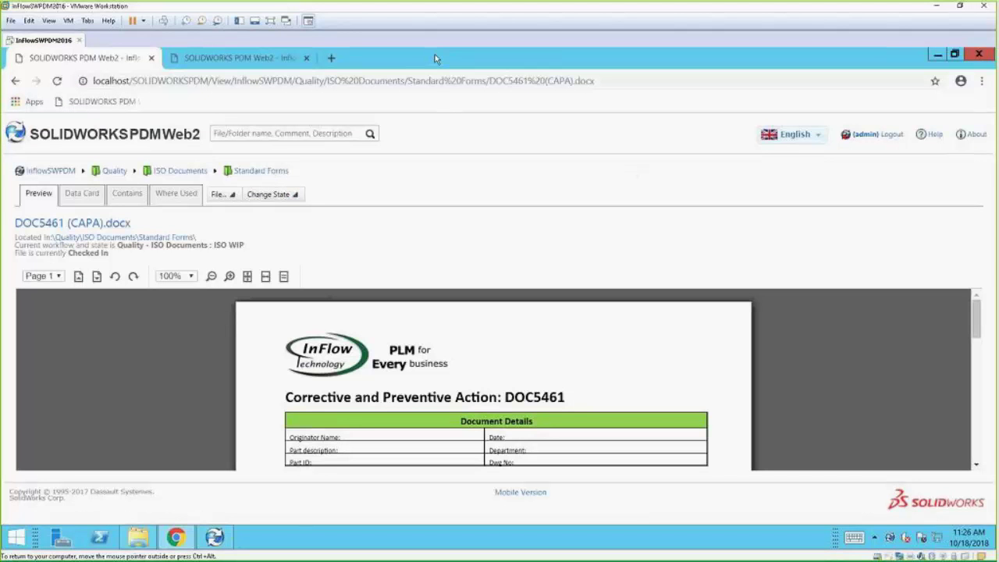
double_click(435, 58)
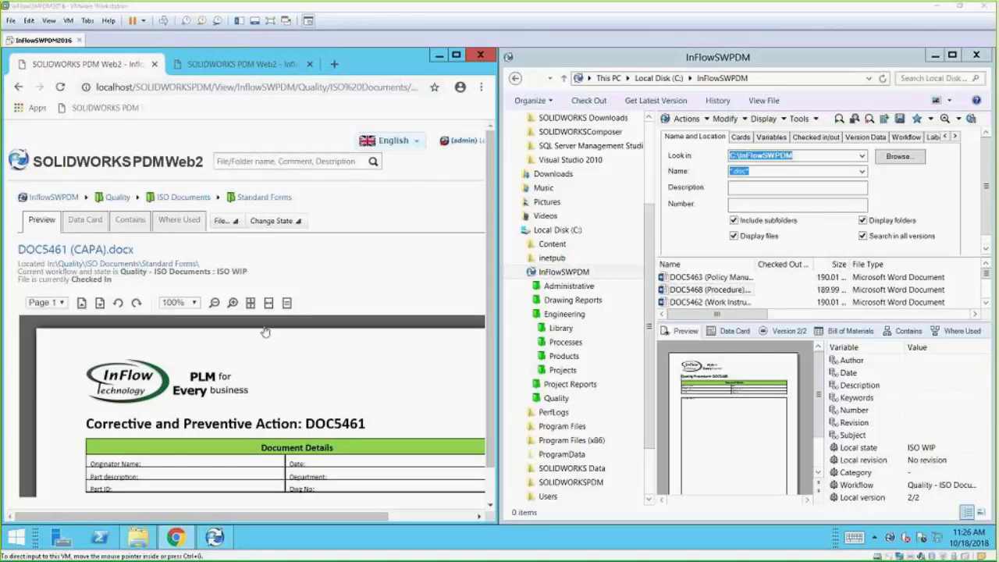
scroll(337, 311, "down", 1)
left_click_drag(308, 516, 258, 514)
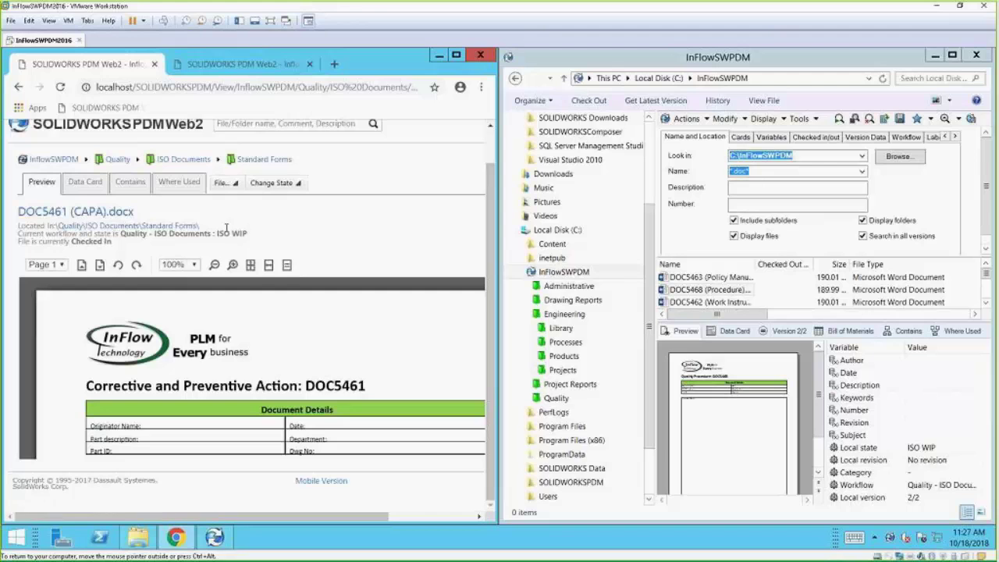
Step: Go back to the Standard Forms folder list and adjust the browser window size
left_click(251, 163)
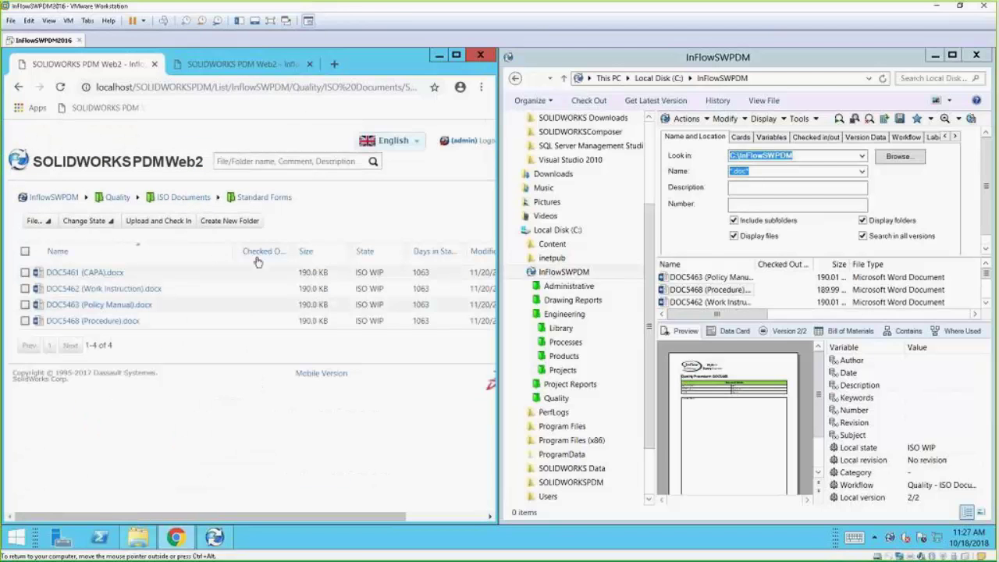
left_click_drag(497, 108, 483, 139)
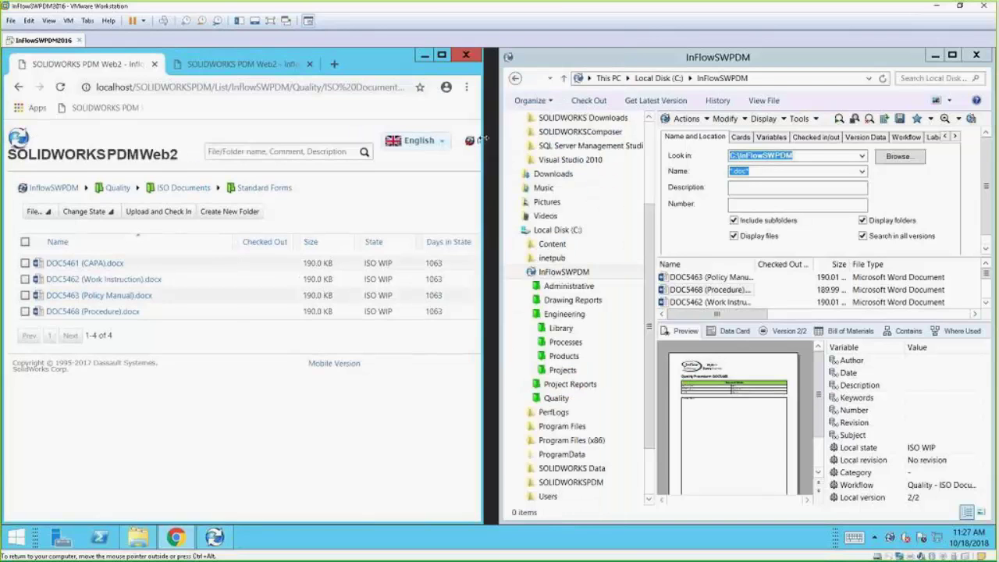
left_click_drag(485, 185, 457, 185)
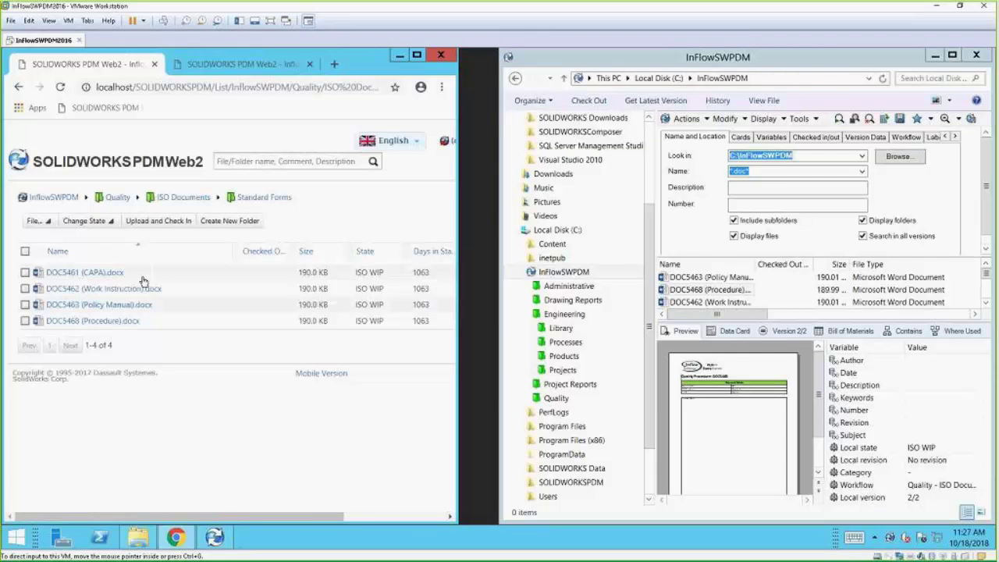
Step: Narrow the Name column and preview DOC5462 (Work Instruction).docx in a full-screen browser
left_click(52, 222)
mouse_move(240, 251)
left_mouse_down()
mouse_move(265, 250)
mouse_move(226, 251)
left_mouse_up()
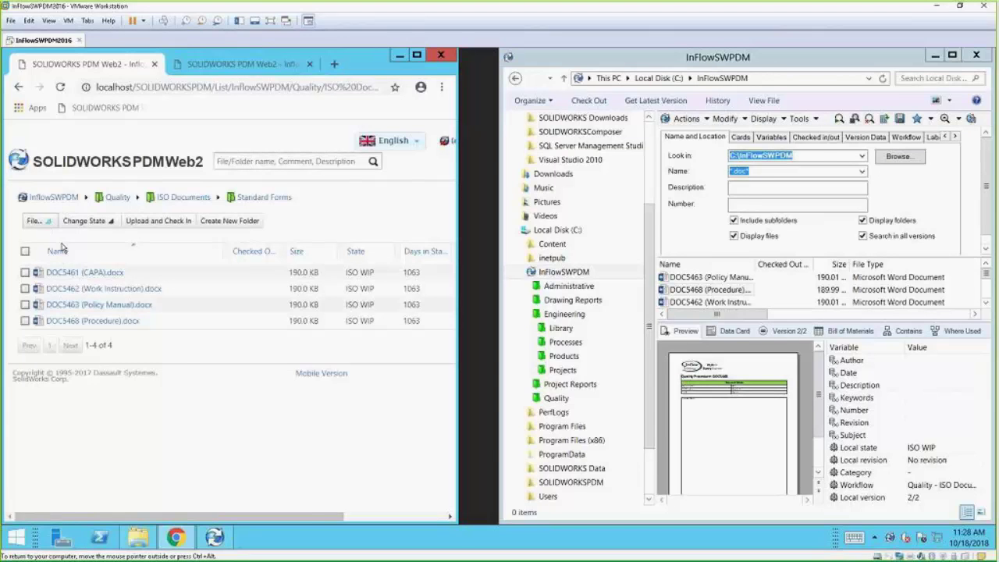
left_click(98, 290)
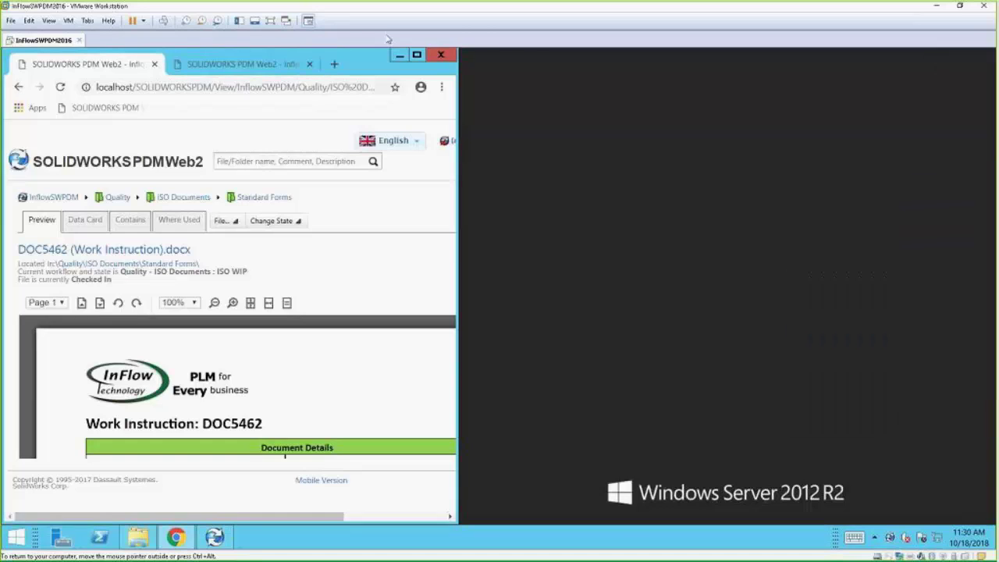
left_click(416, 55)
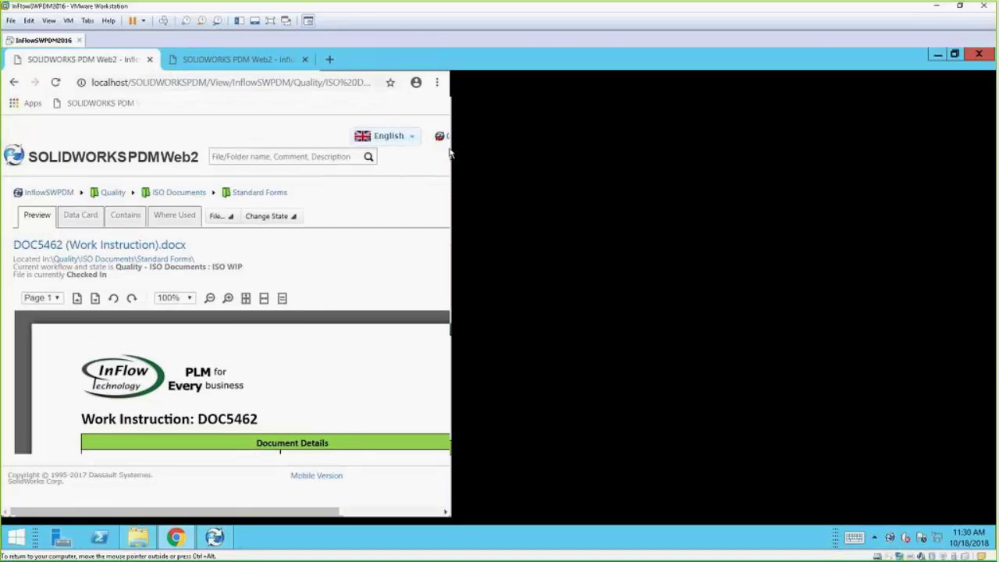